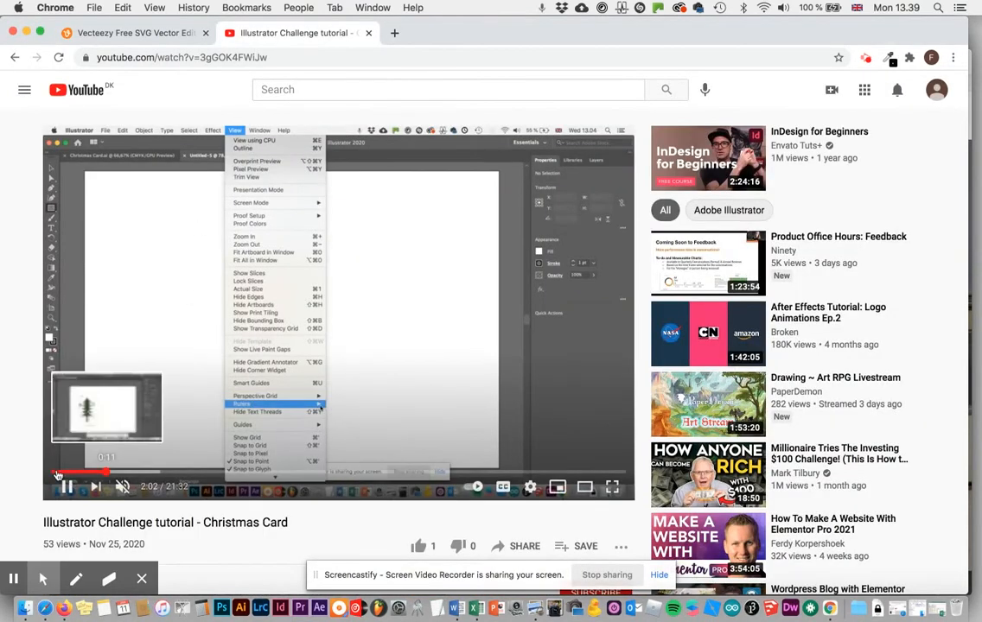
# Pause the Christmas card tutorial video near 0:12, where the finished card design is shown.
pyautogui.click(56, 472)
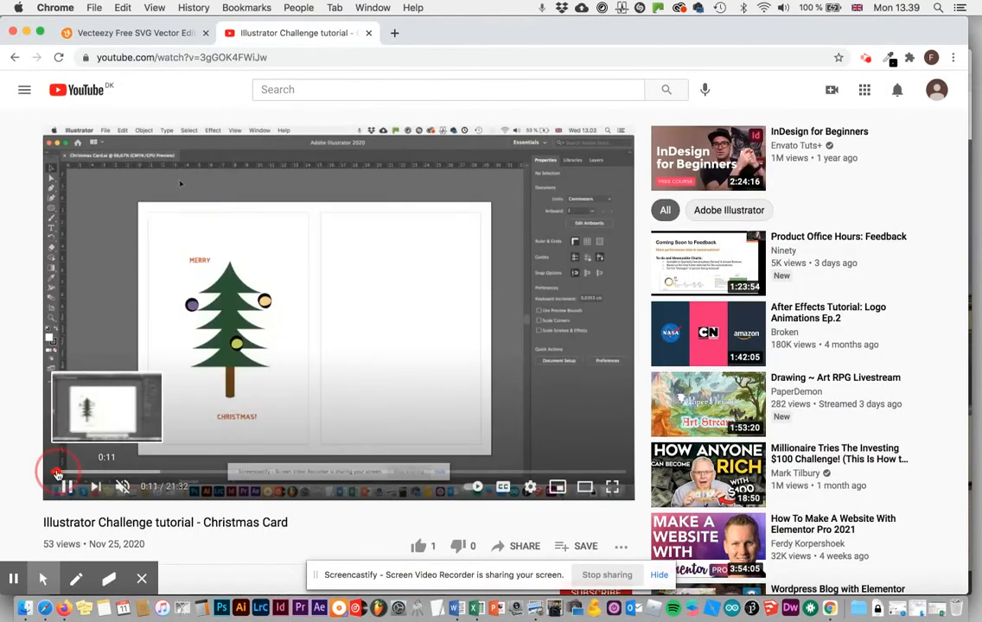
pyautogui.click(65, 487)
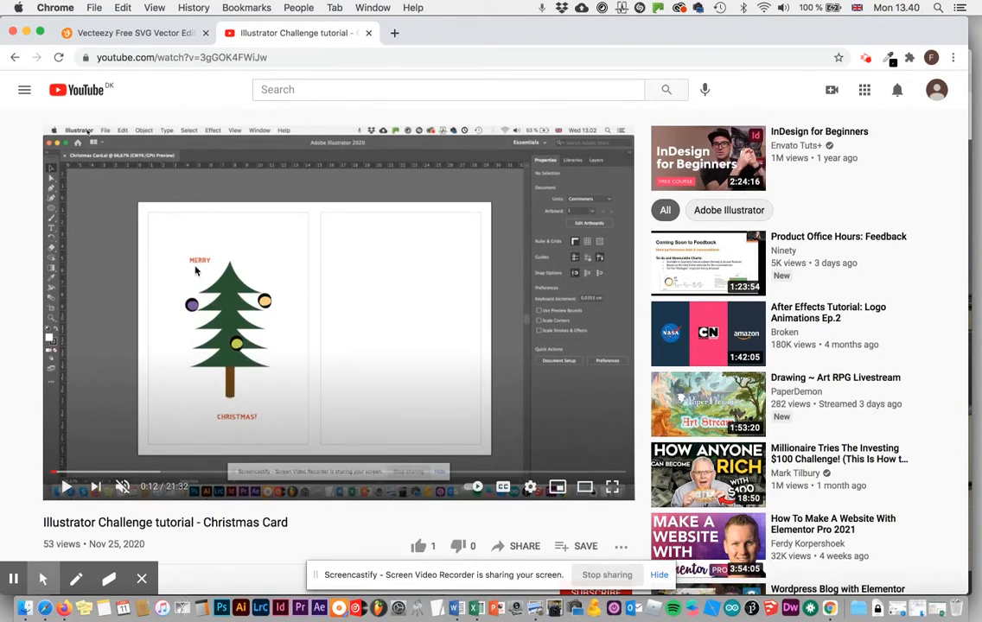
# Start a design in Vecteezy Editor and clear the sample artwork from the canvas.
pyautogui.click(161, 35)
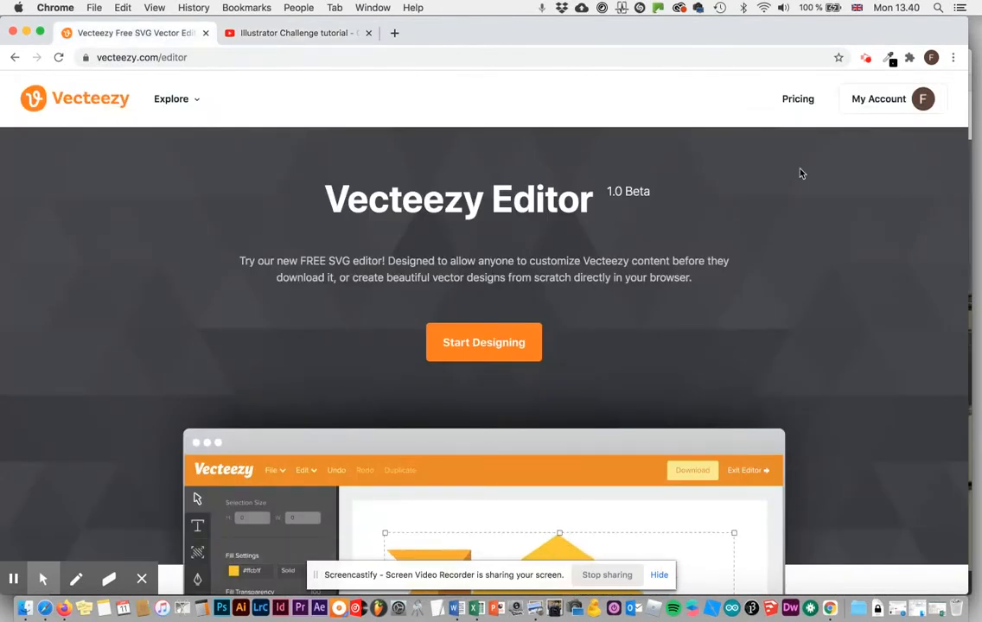
pyautogui.click(483, 344)
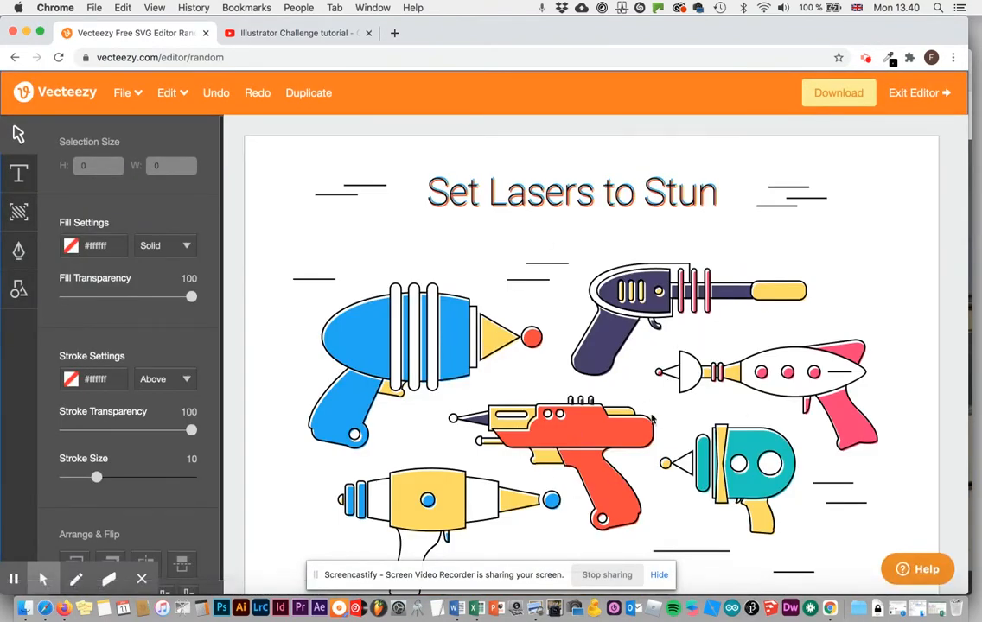
pyautogui.click(126, 96)
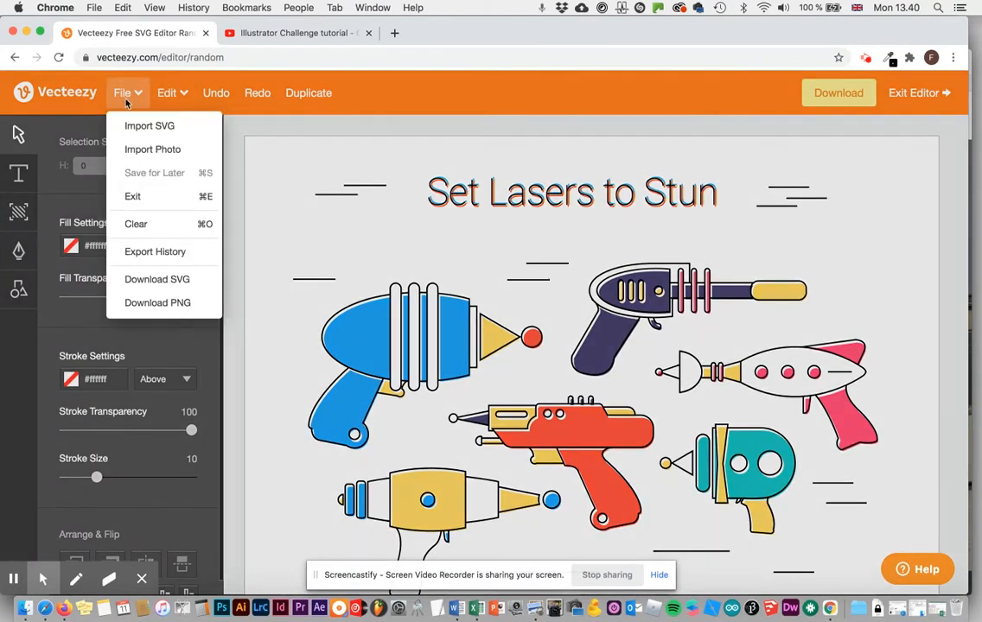
pyautogui.click(135, 221)
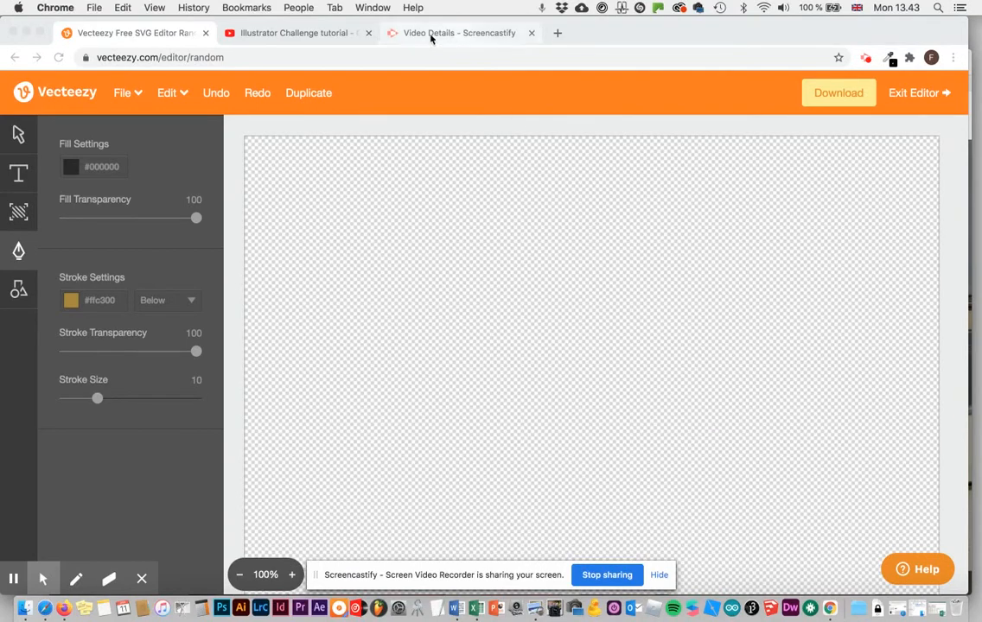
# Draw a closed, wide triangle with the Pen tool in the canvas's upper middle as the tree's top tier, using the video's tree as reference.
pyautogui.click(285, 33)
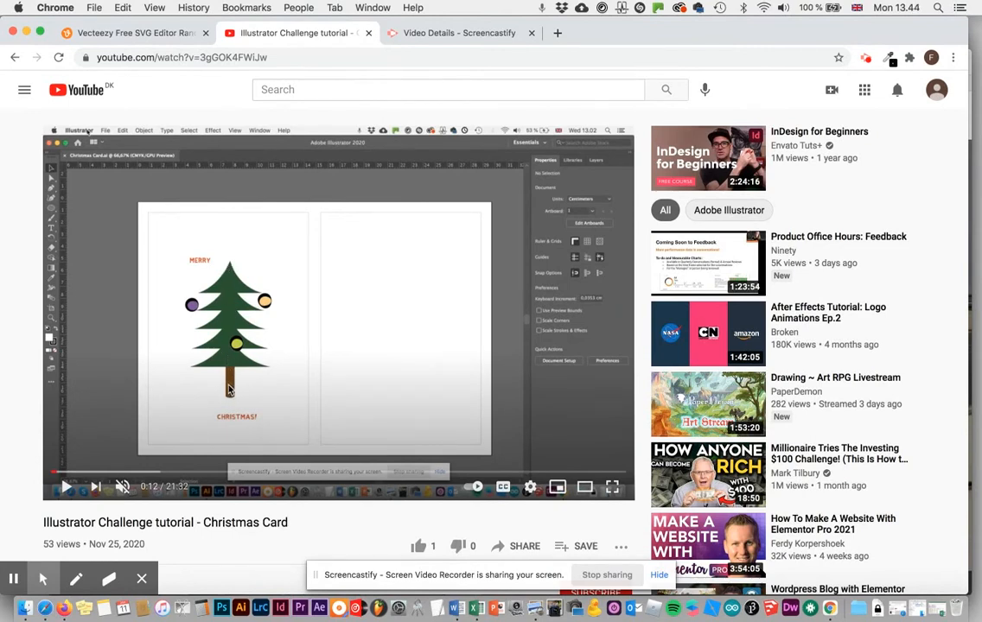
pyautogui.click(145, 35)
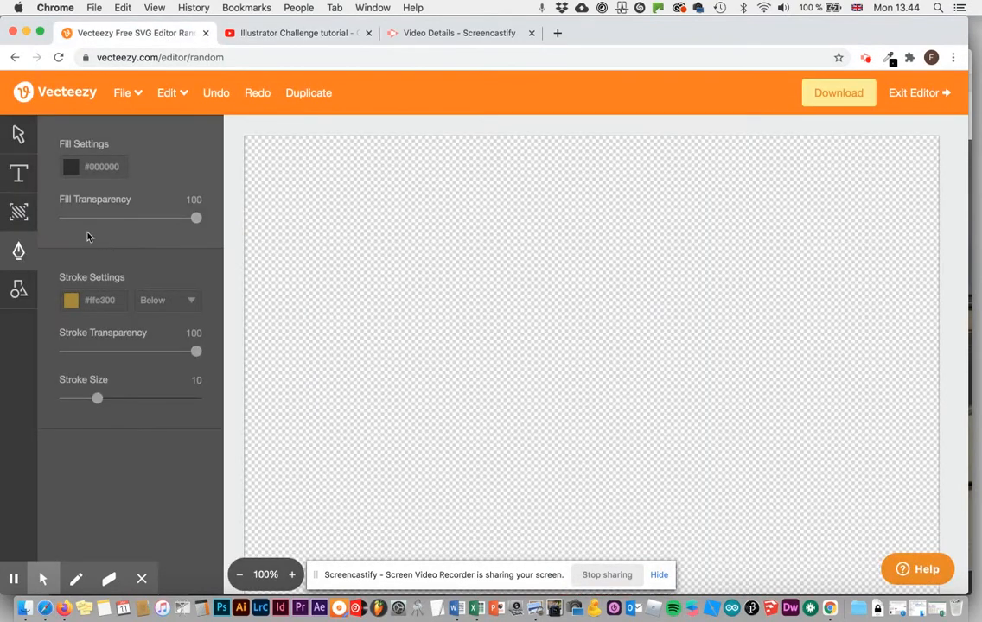
pyautogui.click(560, 197)
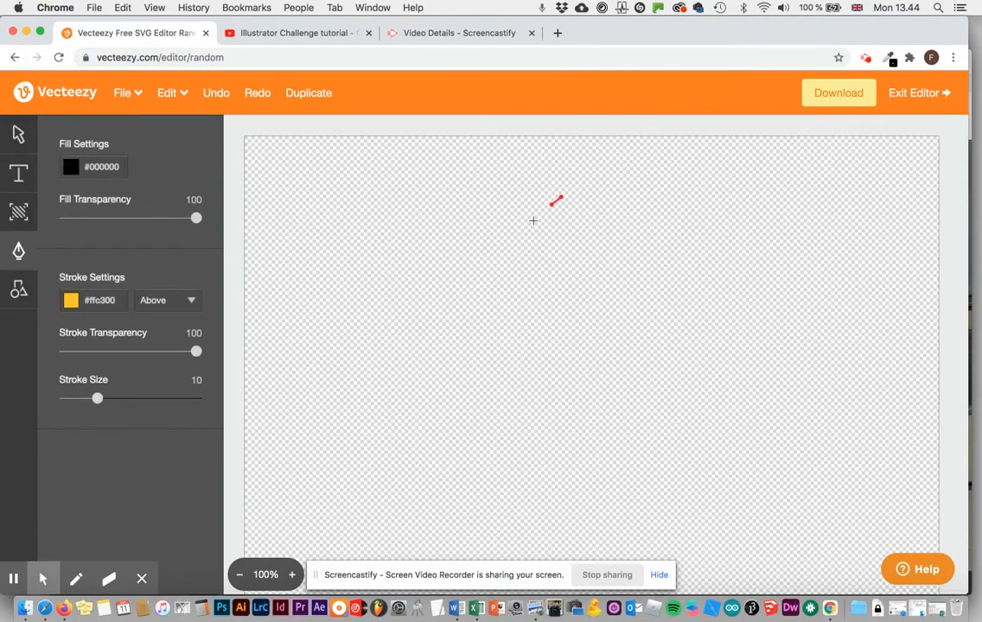
pyautogui.click(473, 273)
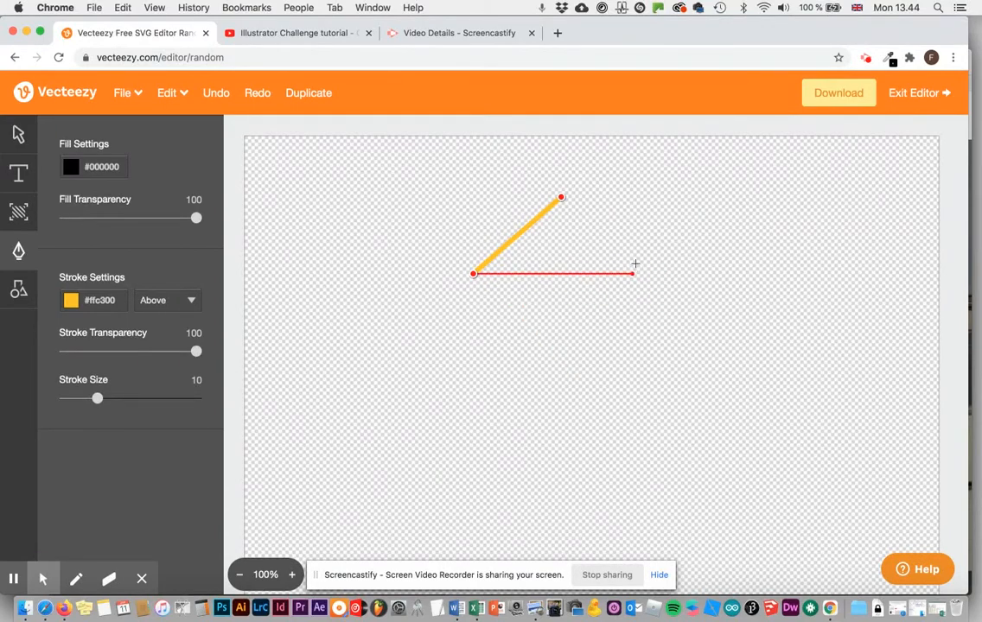
pyautogui.click(656, 264)
pyautogui.click(561, 198)
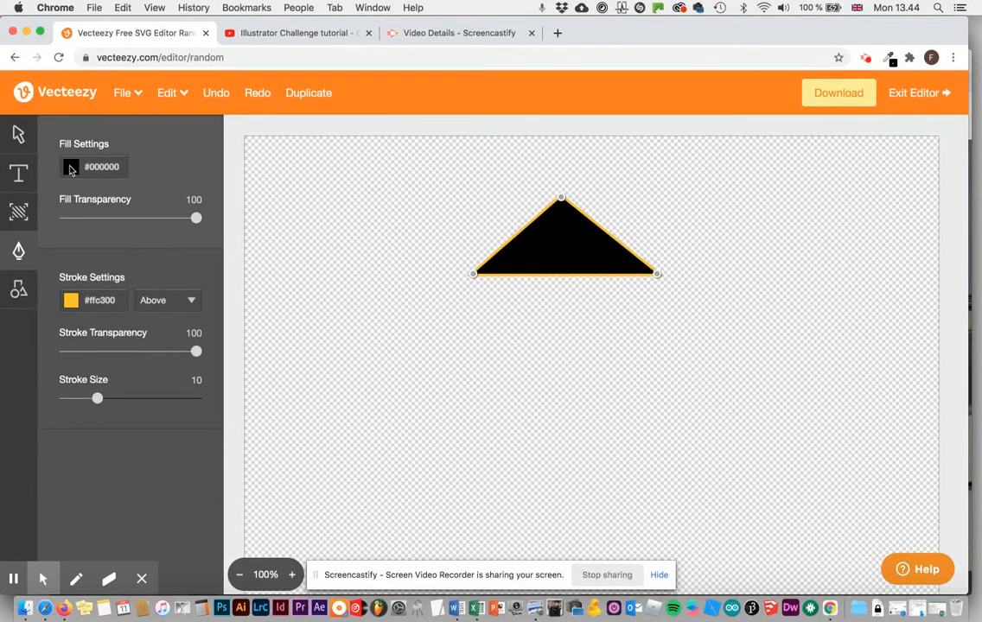
# Set the triangle's fill to dark green #246b21.
pyautogui.click(71, 169)
pyautogui.moveTo(133, 235); pyautogui.dragTo(151, 194)
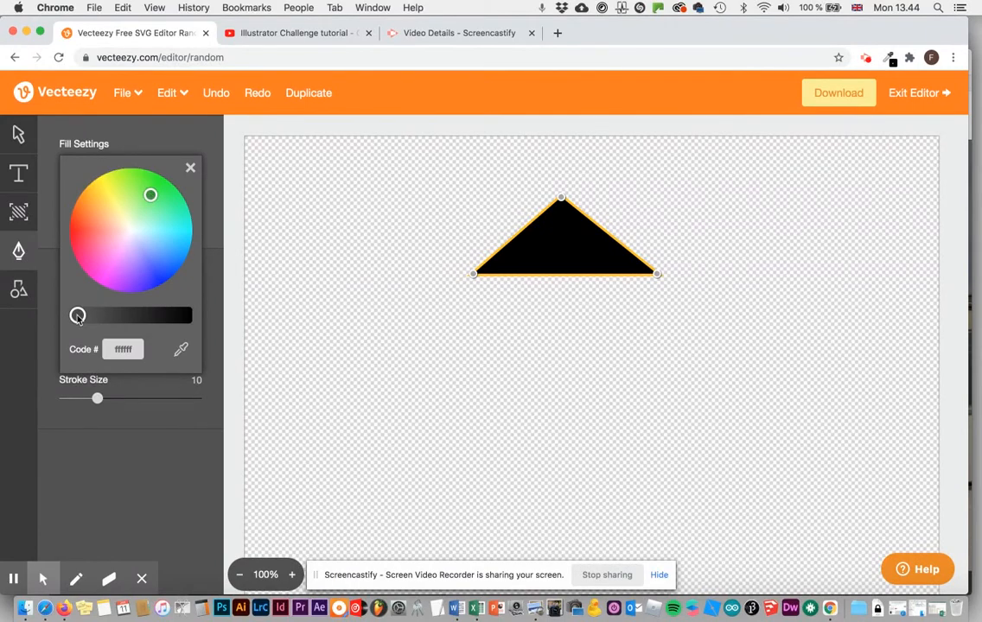
pyautogui.moveTo(78, 317); pyautogui.dragTo(140, 320)
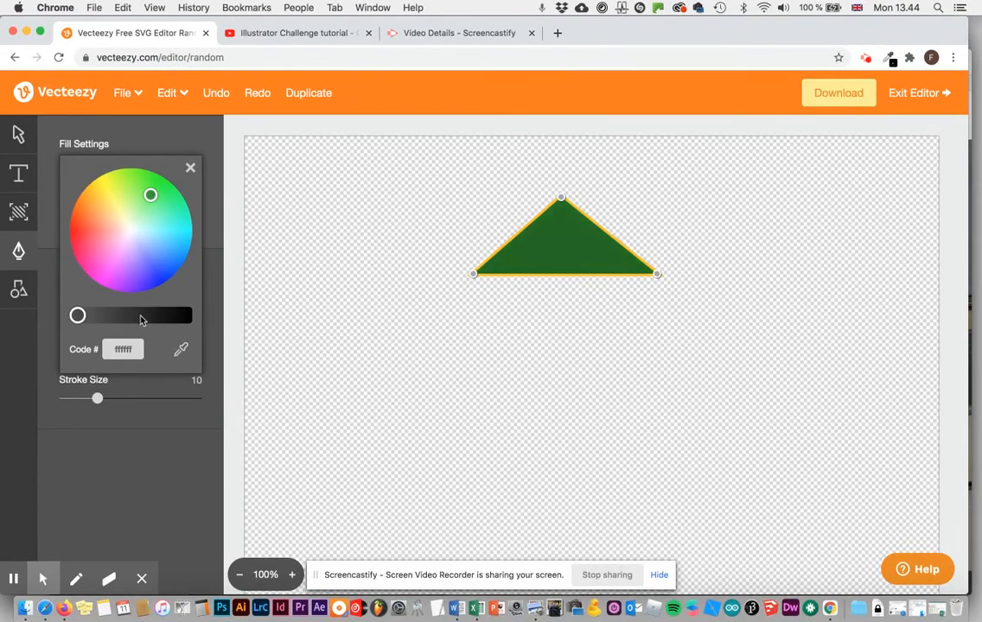
pyautogui.moveTo(151, 196); pyautogui.dragTo(151, 196)
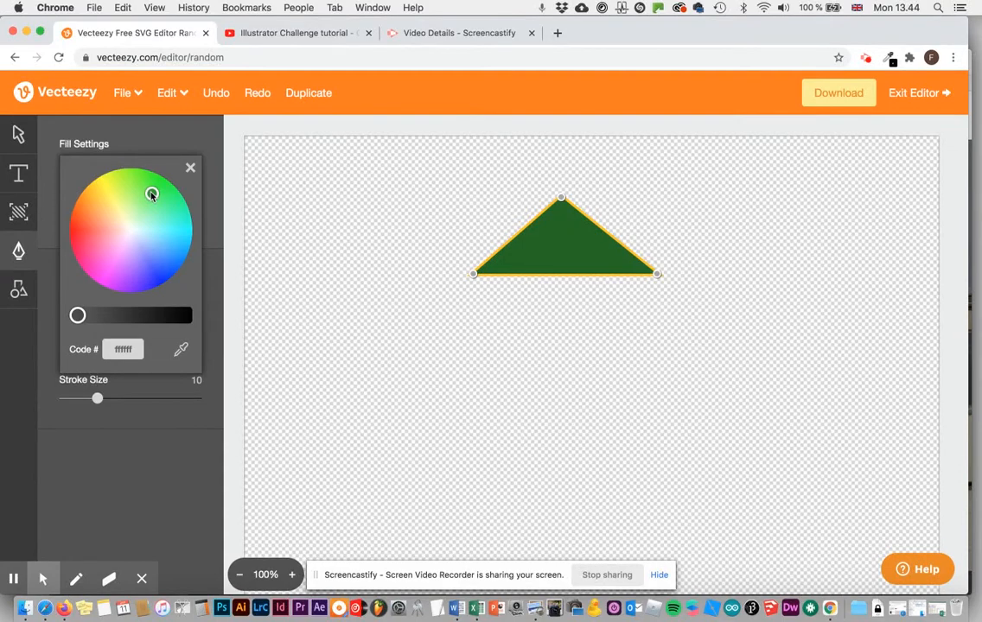
pyautogui.click(190, 167)
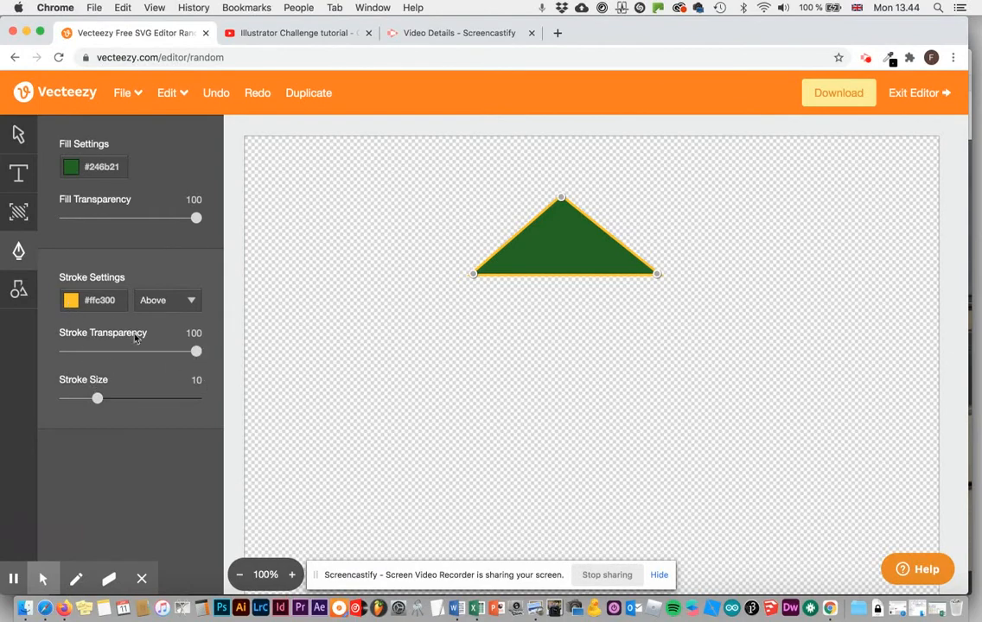
# Hide the triangle's yellow outline by setting its stroke transparency to 0.
pyautogui.click(72, 301)
pyautogui.click(213, 315)
pyautogui.moveTo(196, 351); pyautogui.dragTo(15, 354)
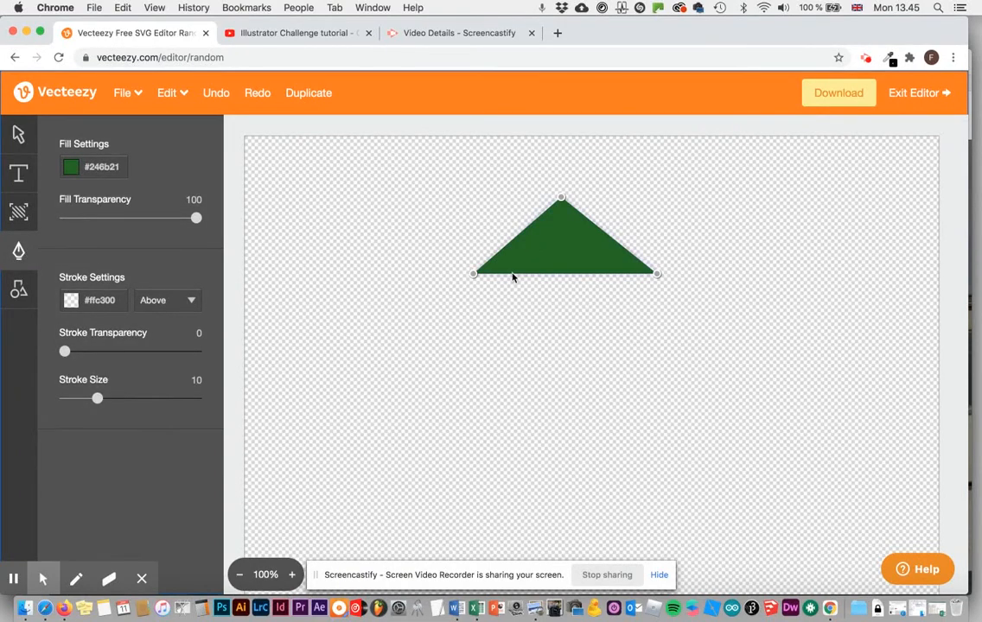
# Curve both slanted sides of the green triangle inward by adjusting the edges and the anchor handles at its three corners.
pyautogui.moveTo(523, 231); pyautogui.dragTo(526, 249)
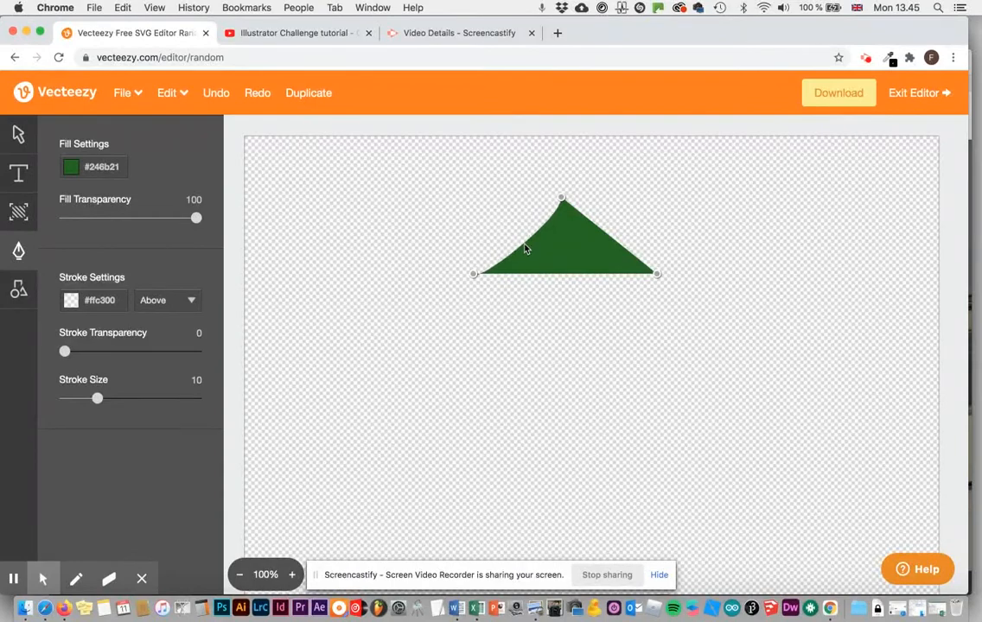
pyautogui.click(474, 275)
pyautogui.moveTo(475, 288); pyautogui.dragTo(502, 261)
pyautogui.click(562, 200)
pyautogui.moveTo(564, 218); pyautogui.dragTo(540, 245)
pyautogui.moveTo(603, 235)
pyautogui.mouseDown()
pyautogui.moveTo(592, 248)
pyautogui.moveTo(602, 254)
pyautogui.mouseUp()
pyautogui.moveTo(558, 228); pyautogui.dragTo(582, 247)
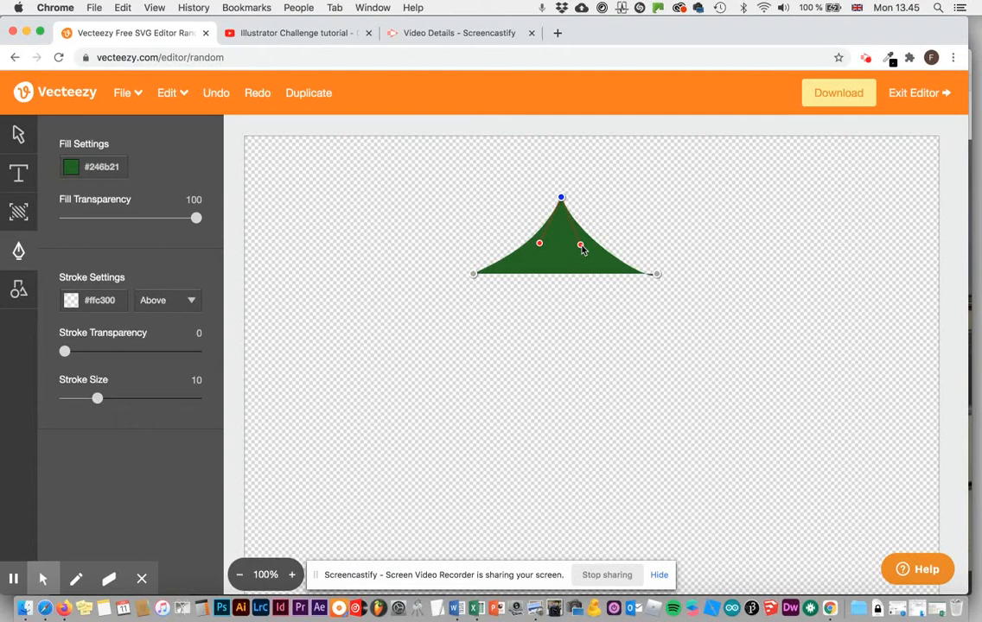
pyautogui.click(657, 275)
pyautogui.moveTo(658, 288); pyautogui.dragTo(605, 254)
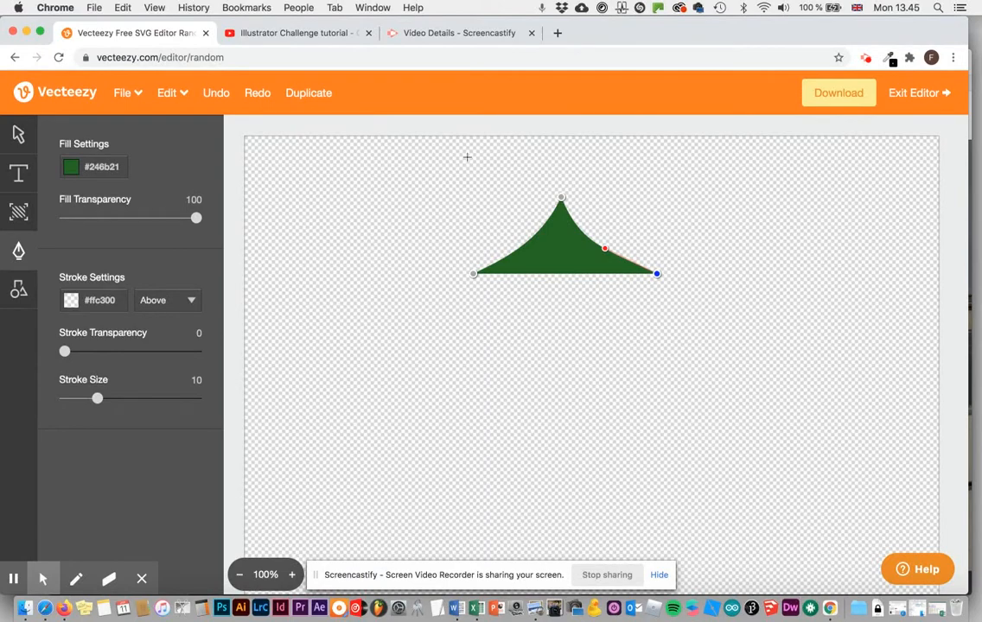
# Resize the curved tier, reducing its height slightly and widening it toward the left.
pyautogui.click(17, 137)
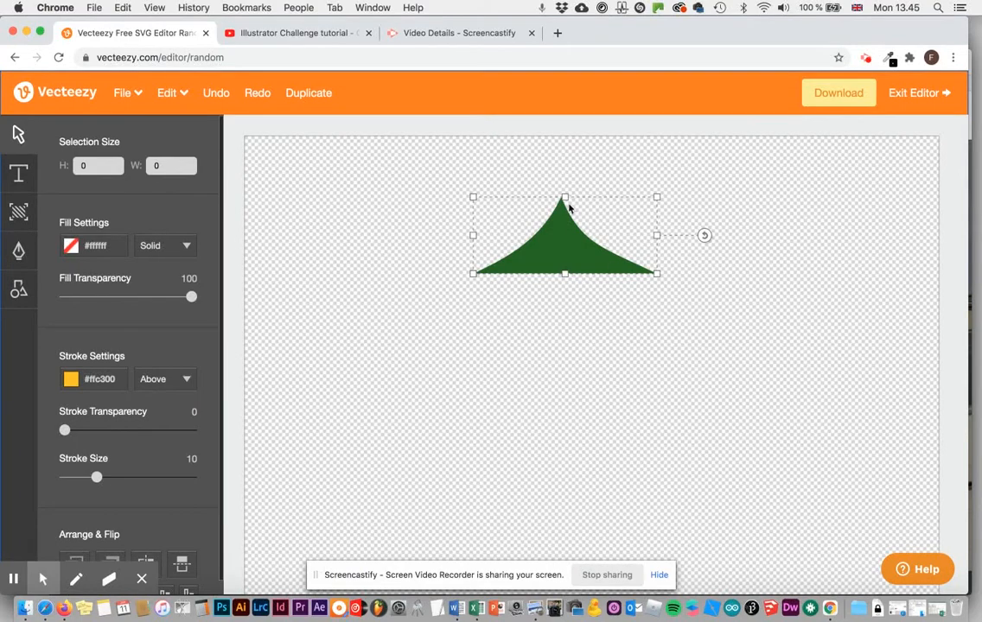
pyautogui.moveTo(563, 199)
pyautogui.mouseDown()
pyautogui.moveTo(564, 167)
pyautogui.moveTo(560, 247)
pyautogui.moveTo(559, 175)
pyautogui.moveTo(561, 221)
pyautogui.moveTo(553, 176)
pyautogui.moveTo(551, 203)
pyautogui.mouseUp()
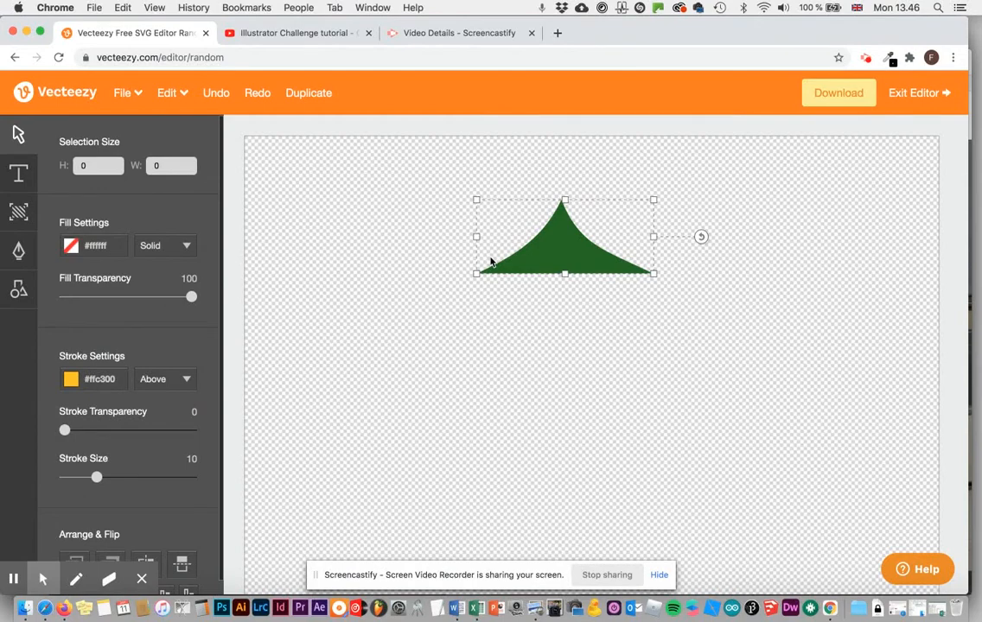
pyautogui.moveTo(565, 201)
pyautogui.mouseDown()
pyautogui.moveTo(563, 162)
pyautogui.moveTo(564, 213)
pyautogui.moveTo(559, 165)
pyautogui.moveTo(563, 204)
pyautogui.mouseUp()
pyautogui.moveTo(476, 239); pyautogui.dragTo(411, 243)
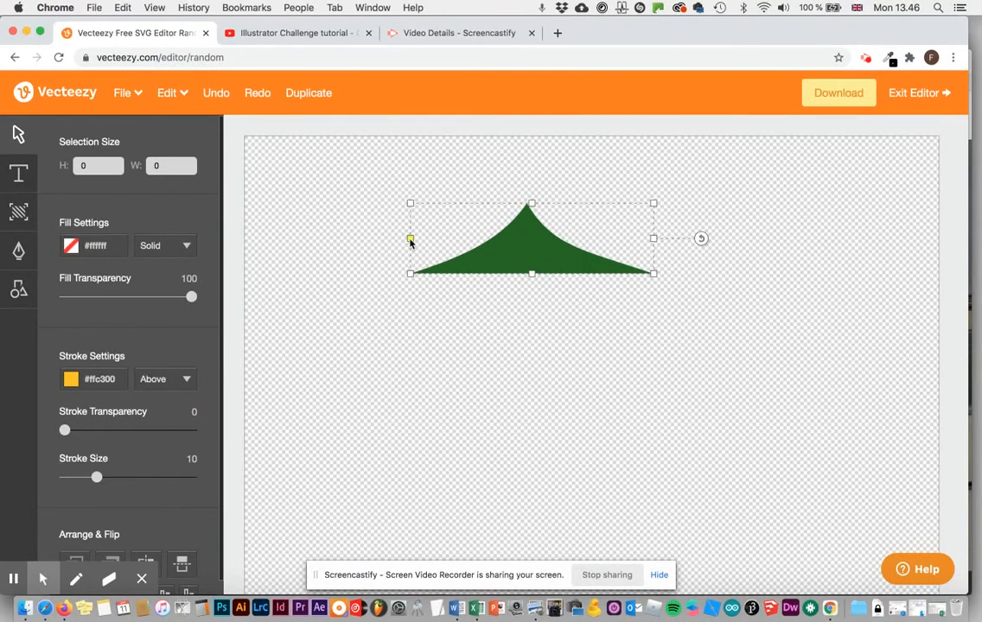
pyautogui.click(552, 164)
# Check the widened tier's anchor points and return to selecting the whole shape.
pyautogui.click(510, 256)
pyautogui.doubleClick(511, 256)
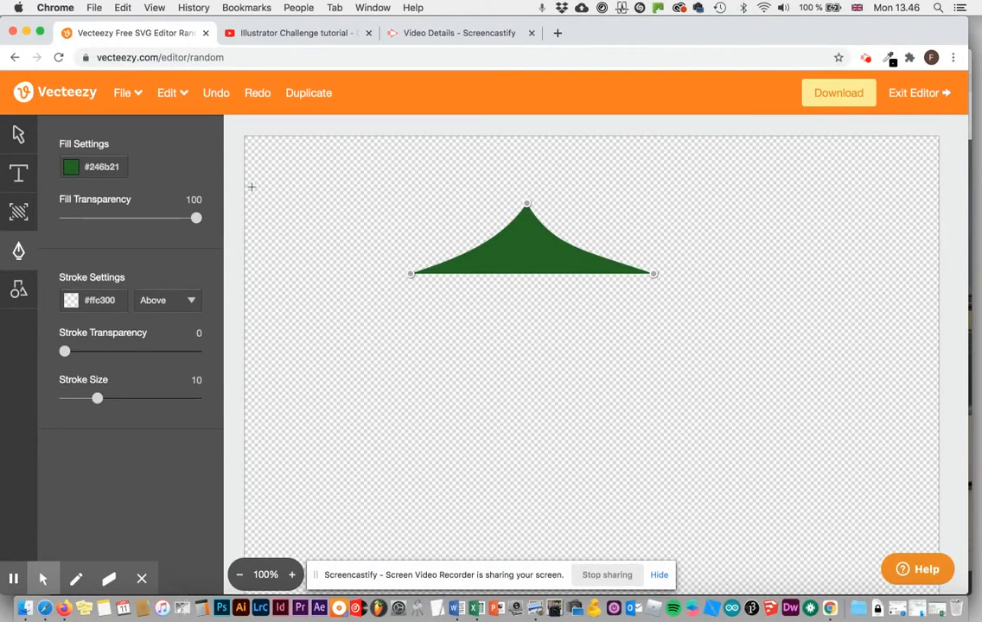
pyautogui.click(19, 134)
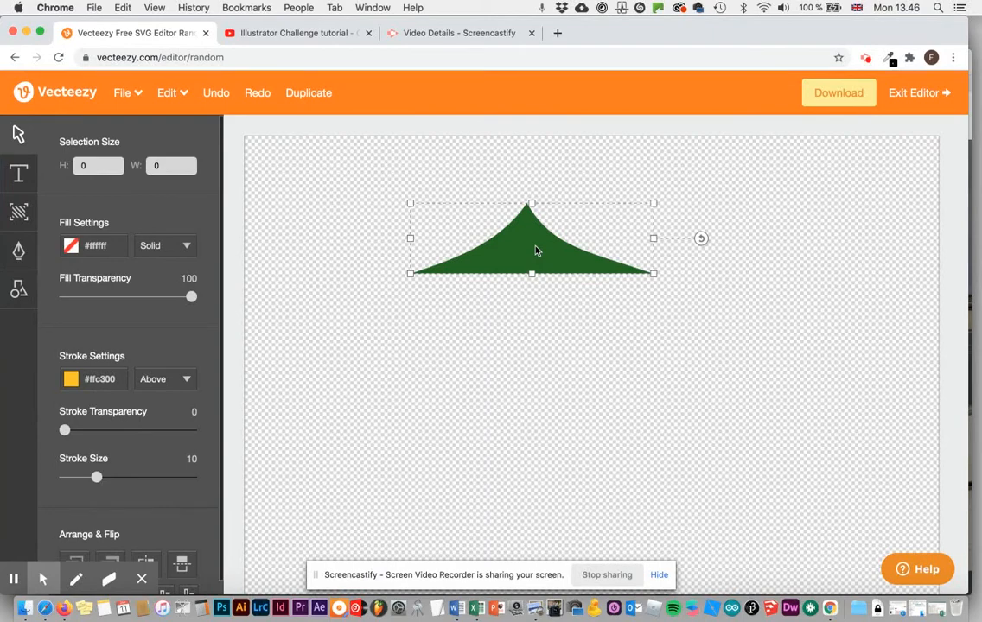
# Duplicate the tier four times and stack the overlapping copies evenly downward to form a five-tier tree.
pyautogui.press('super+d')
pyautogui.moveTo(526, 249); pyautogui.dragTo(525, 278)
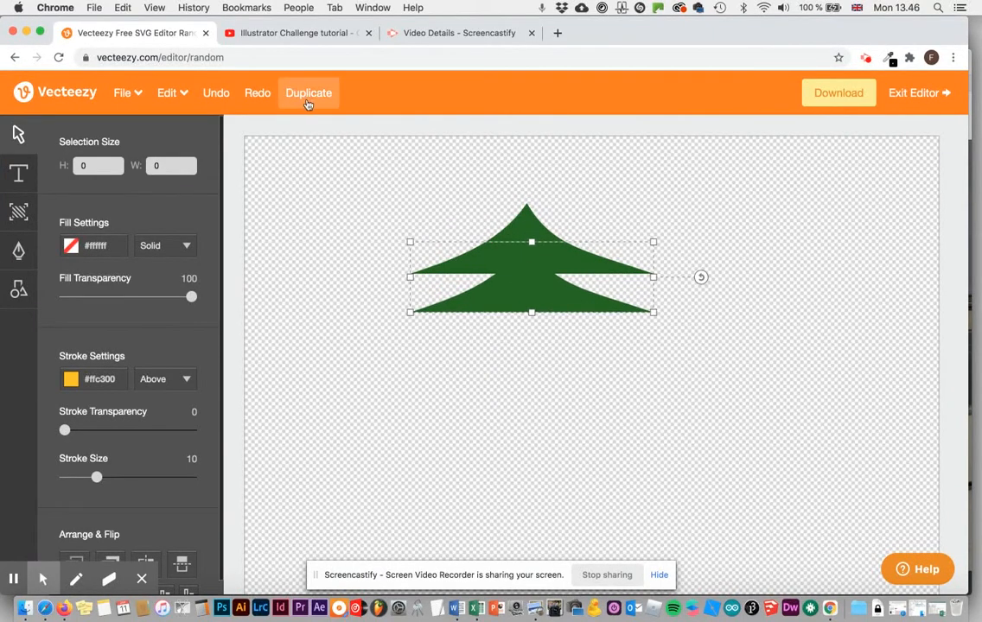
pyautogui.moveTo(529, 300); pyautogui.dragTo(532, 415)
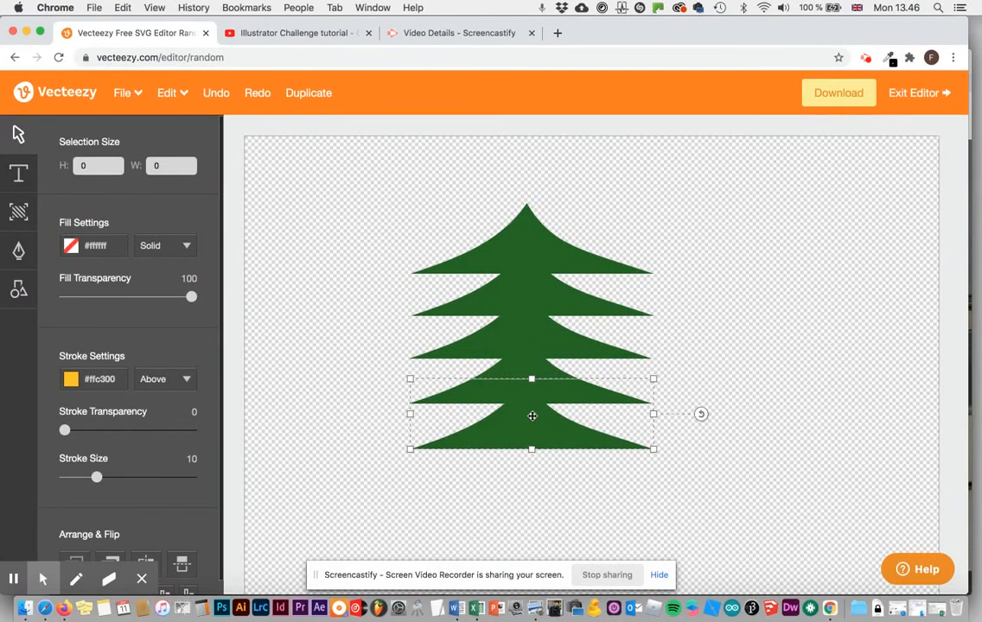
pyautogui.click(425, 229)
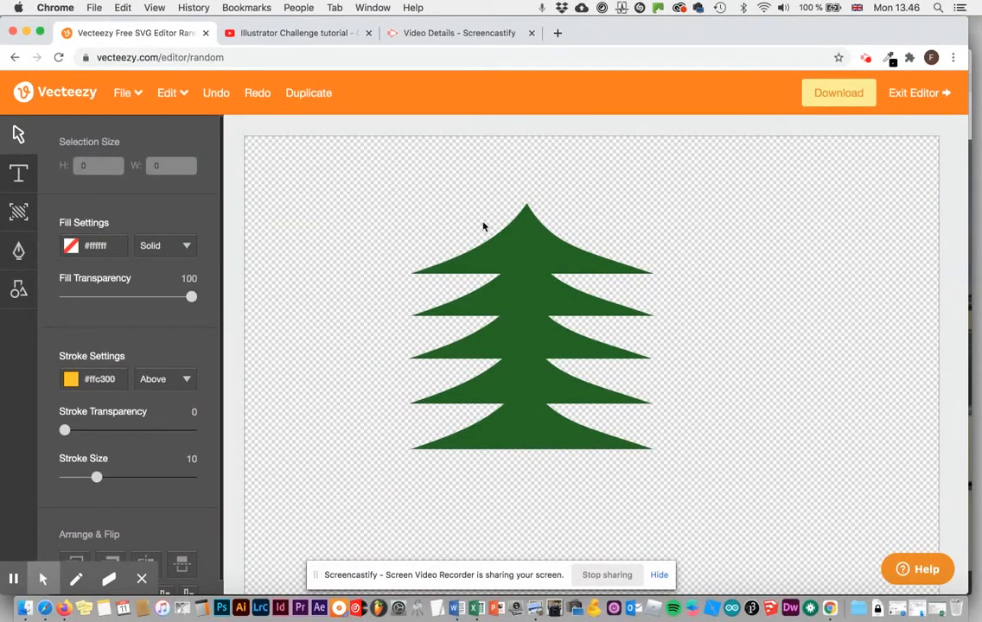
# Add a square shape and stretch it upward into a tall rectangle covering the tree's right half.
pyautogui.click(18, 293)
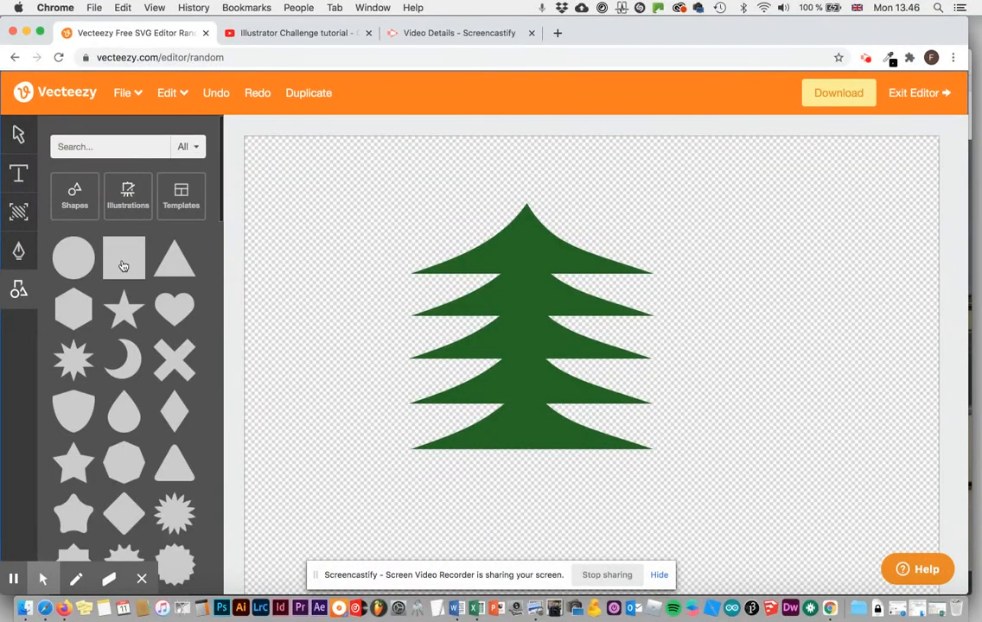
pyautogui.click(123, 266)
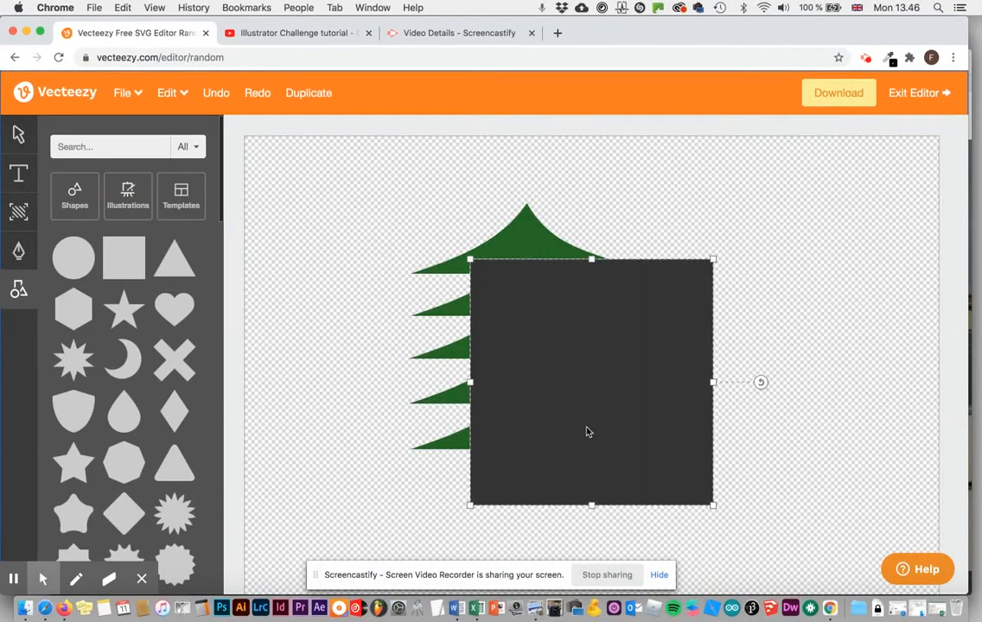
pyautogui.moveTo(653, 394); pyautogui.dragTo(699, 447)
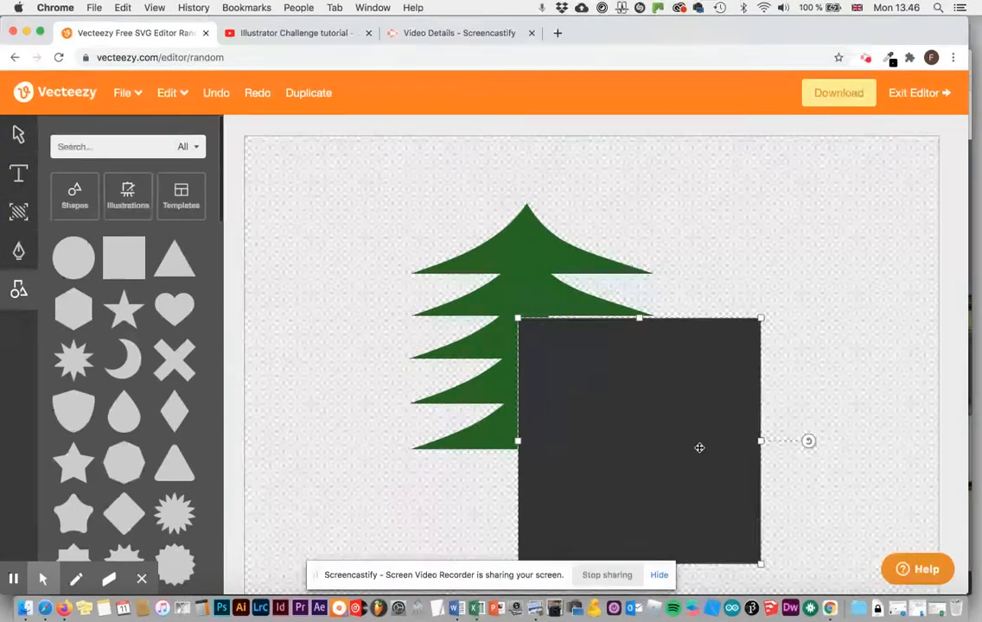
pyautogui.moveTo(640, 319); pyautogui.dragTo(639, 144)
pyautogui.moveTo(639, 238)
pyautogui.mouseDown()
pyautogui.moveTo(670, 228)
pyautogui.moveTo(642, 229)
pyautogui.mouseUp()
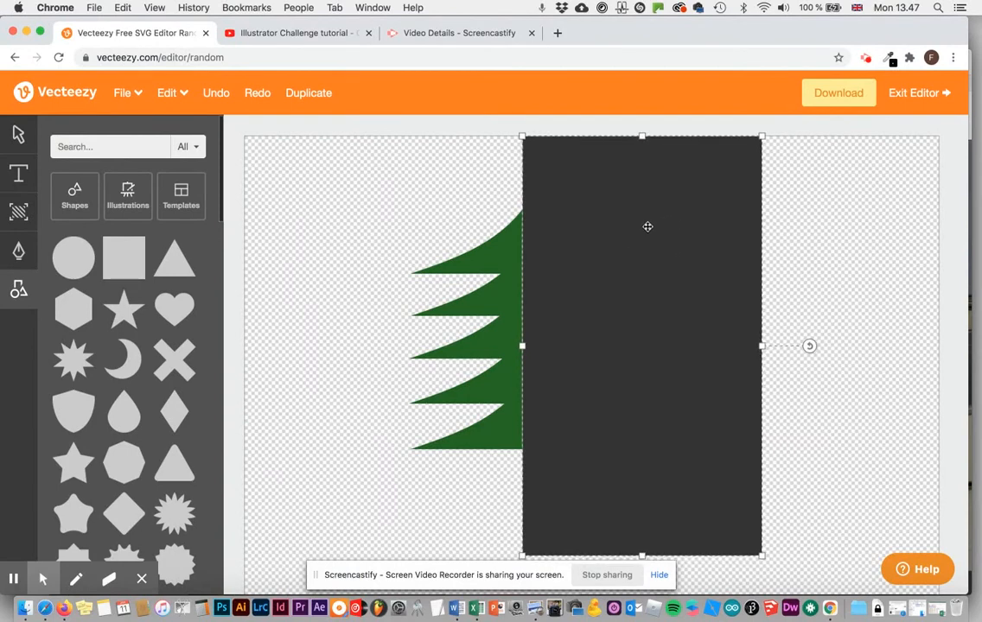
# Set the tall rectangle's fill transparency to 0.
pyautogui.click(18, 254)
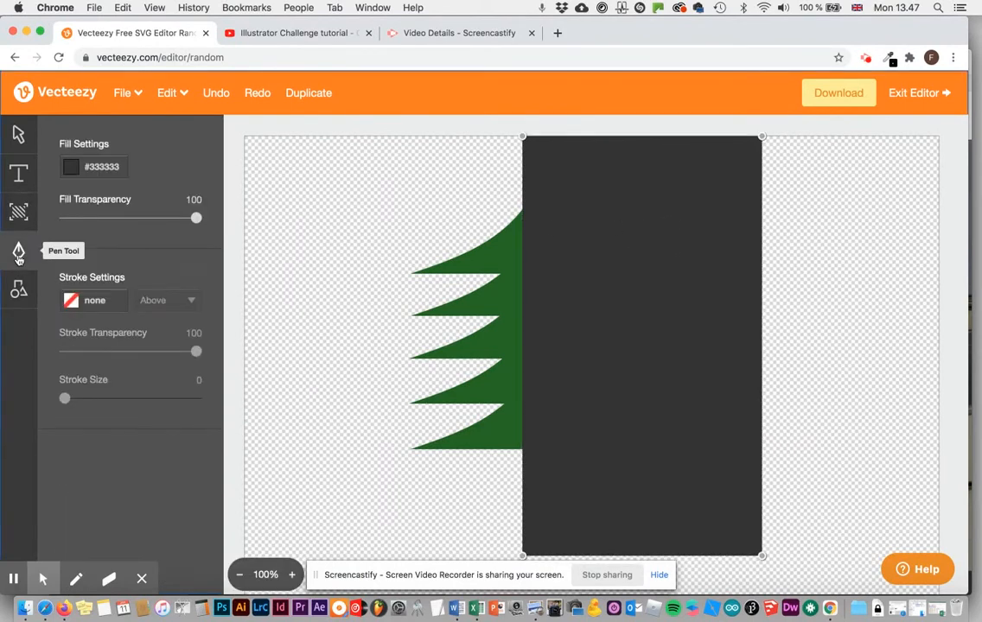
pyautogui.click(71, 167)
pyautogui.click(190, 166)
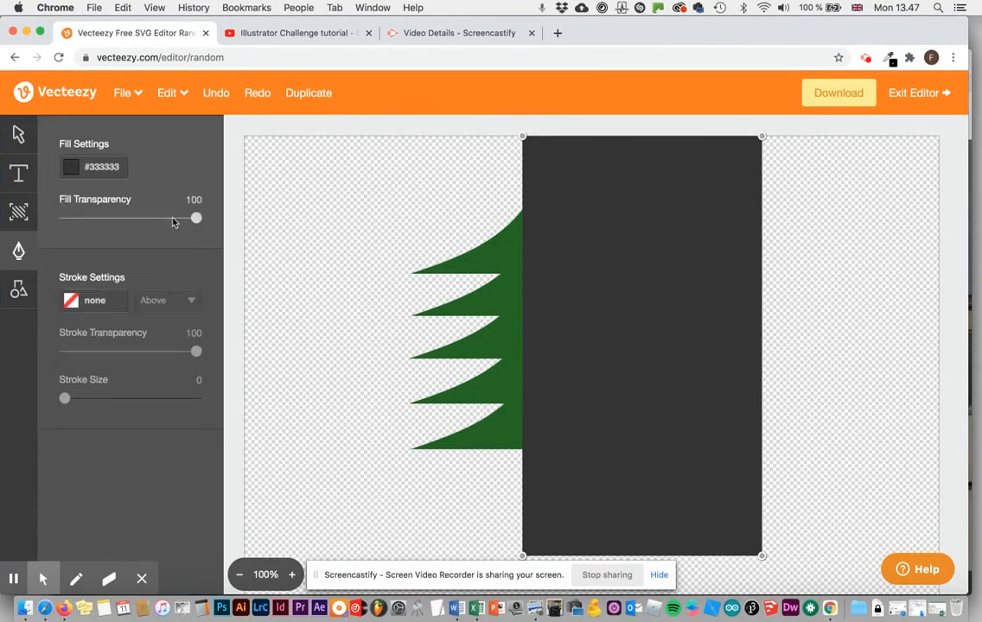
pyautogui.moveTo(195, 218); pyautogui.dragTo(41, 223)
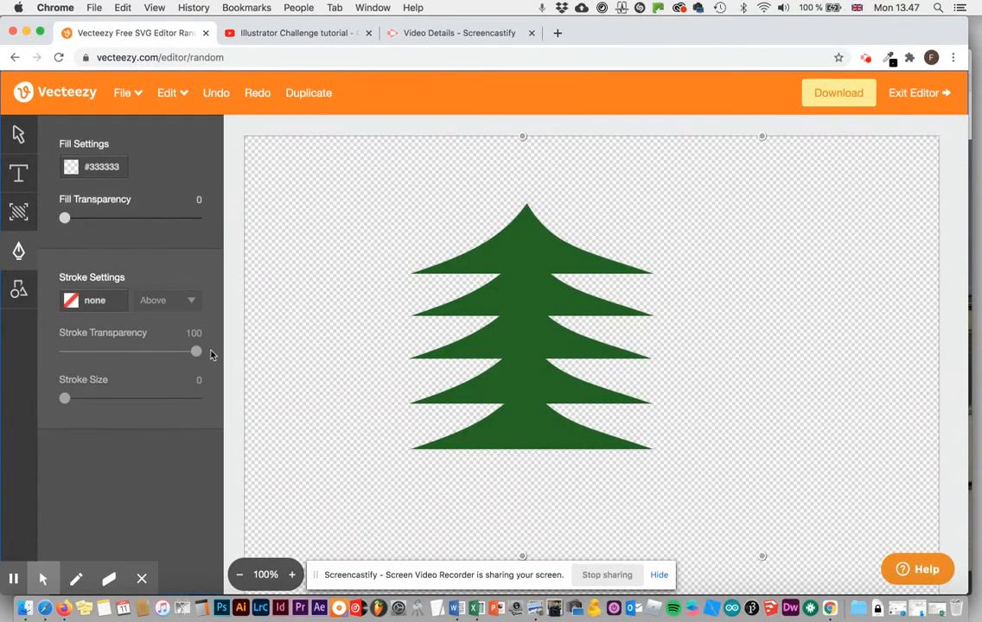
# Give the tall rectangle a dark olive #39431a stroke and shift it slightly right so one vertical edge runs through the tree's tip.
pyautogui.click(78, 300)
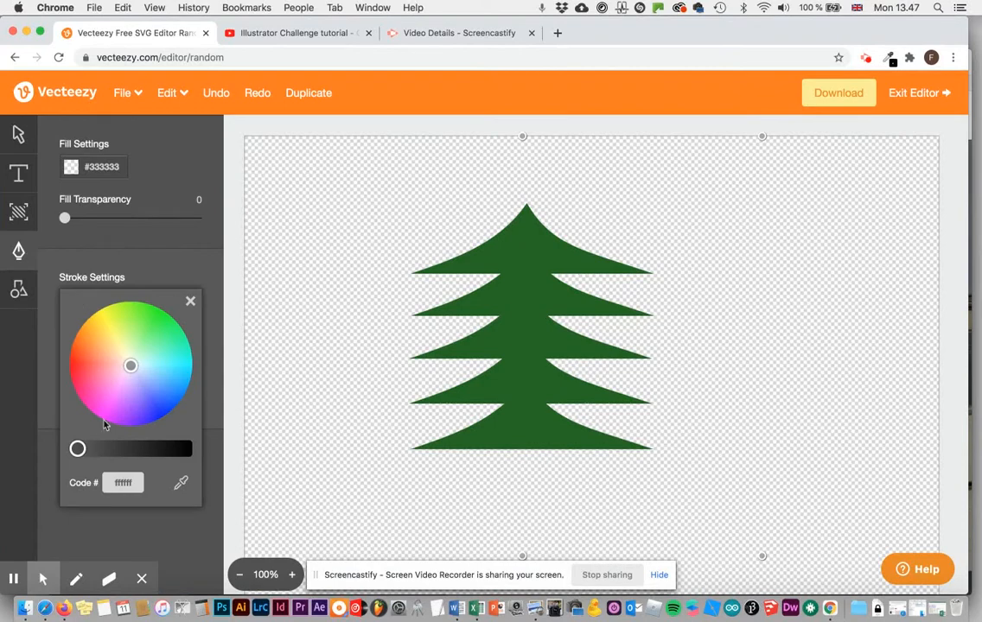
pyautogui.moveTo(75, 447); pyautogui.dragTo(161, 454)
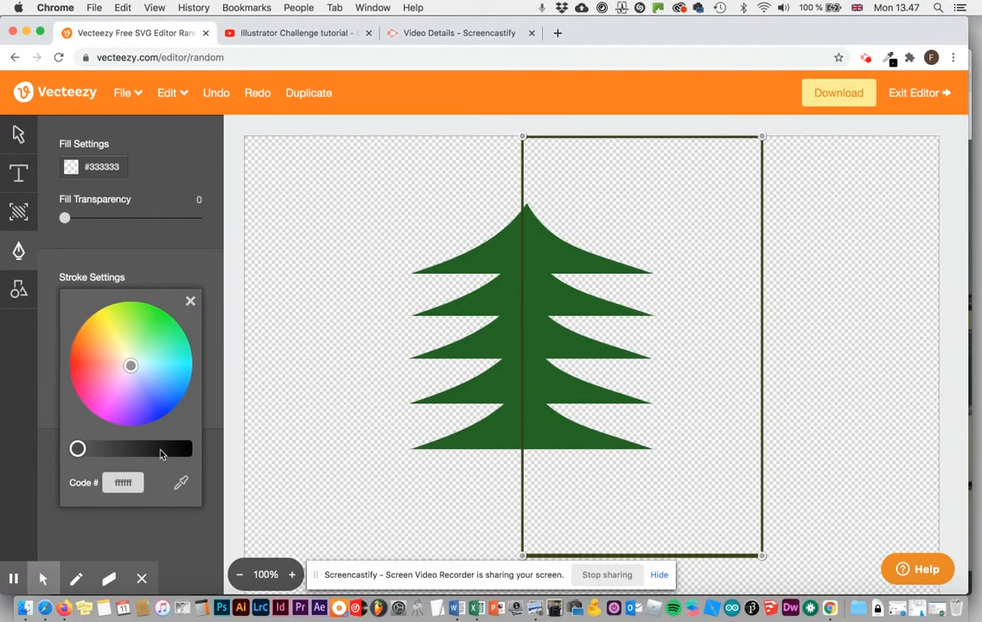
pyautogui.click(190, 305)
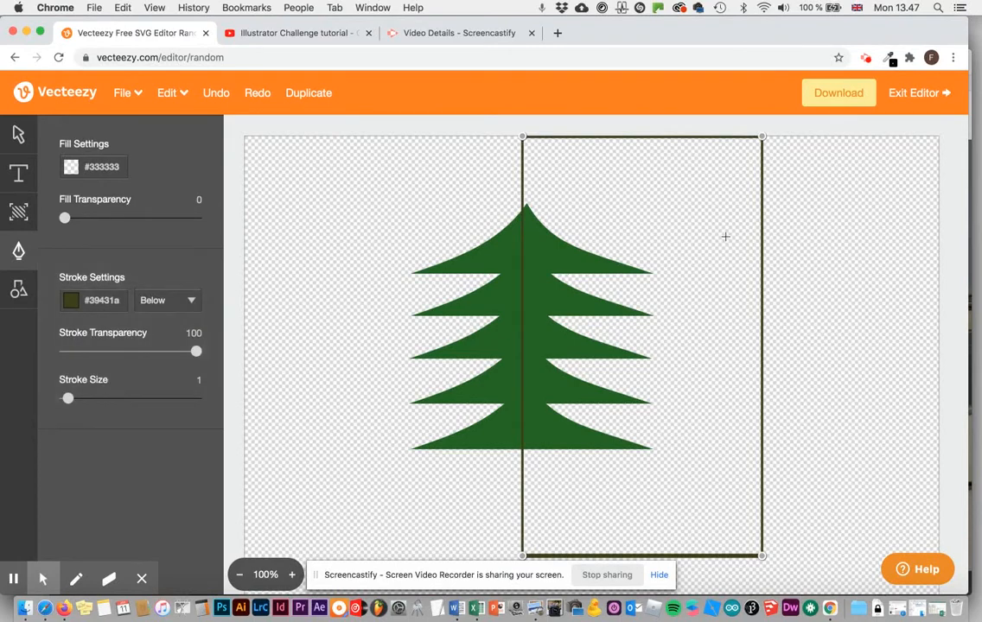
pyautogui.click(18, 135)
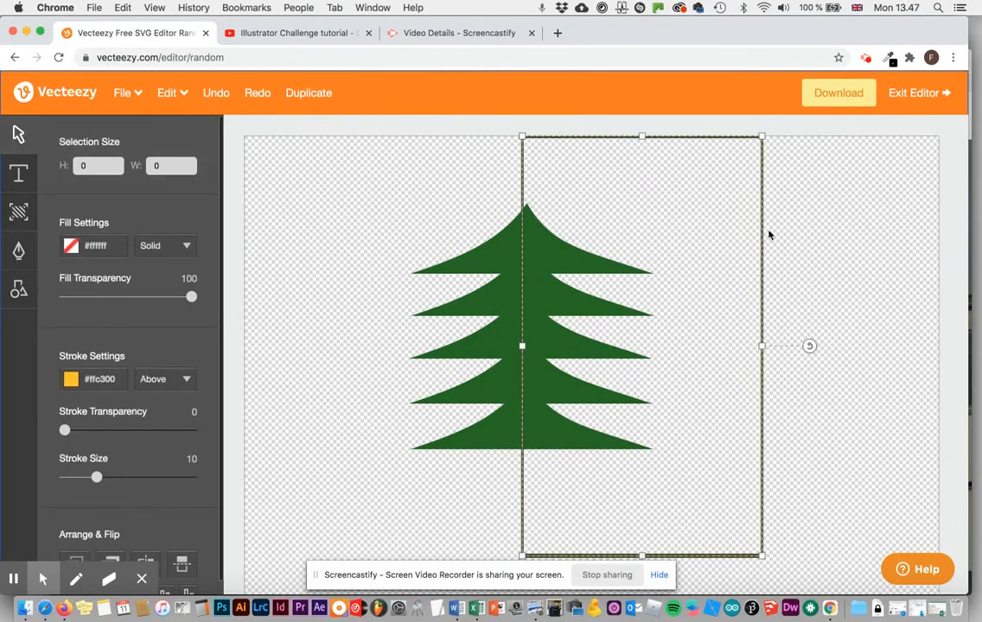
pyautogui.moveTo(764, 222); pyautogui.dragTo(770, 223)
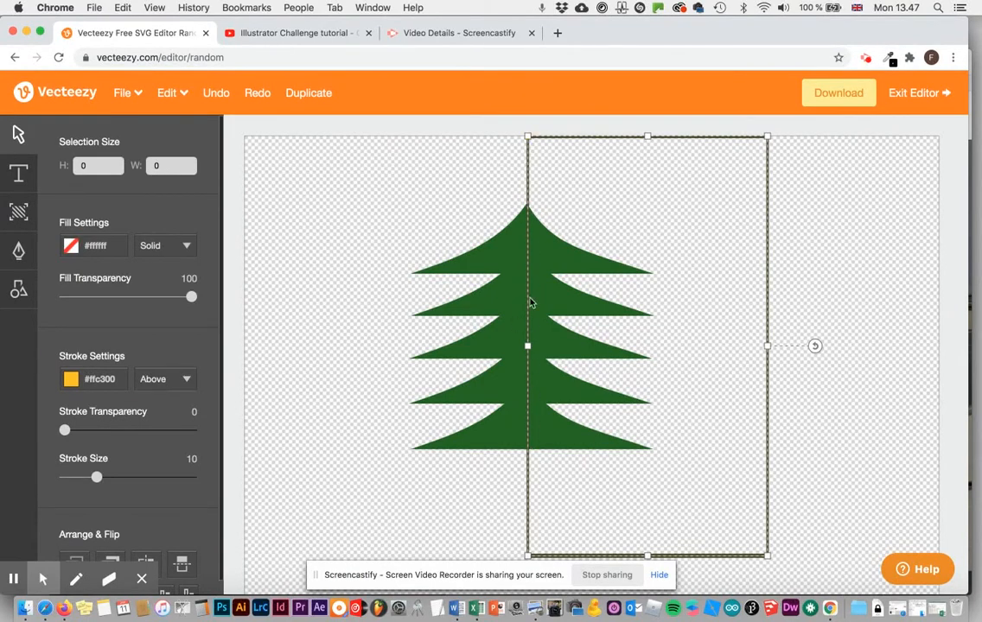
# Check that each tree tier can be selected as a separate shape, going through them from top to bottom.
pyautogui.click(502, 258)
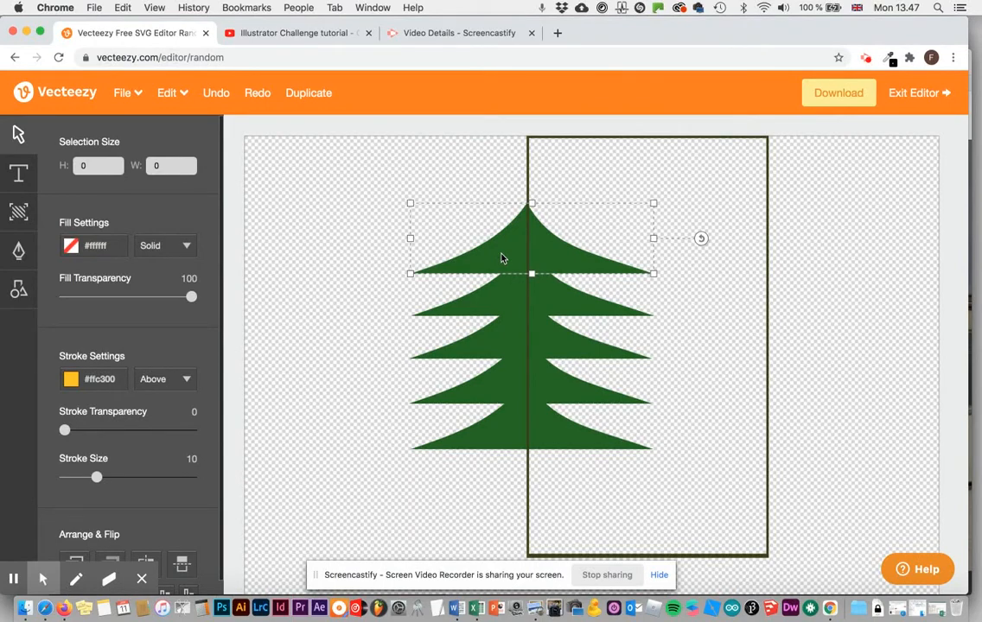
pyautogui.click(512, 299)
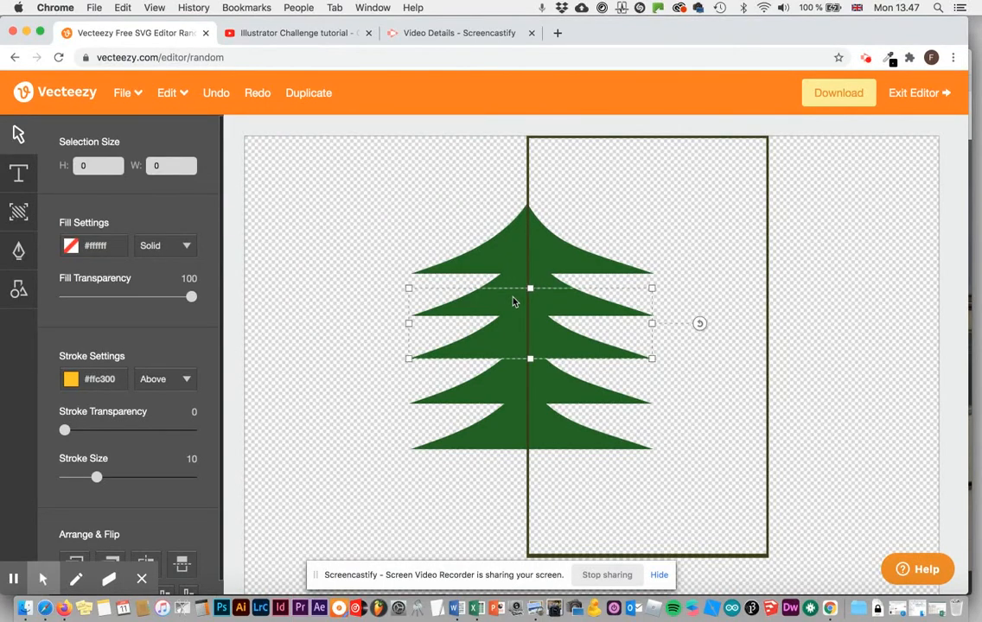
pyautogui.click(513, 280)
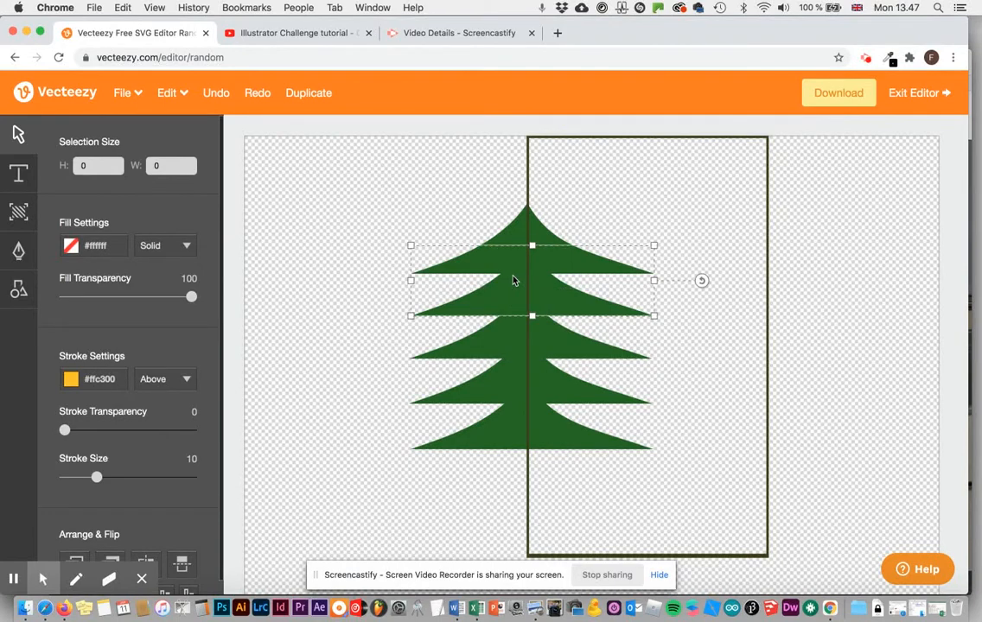
pyautogui.click(502, 350)
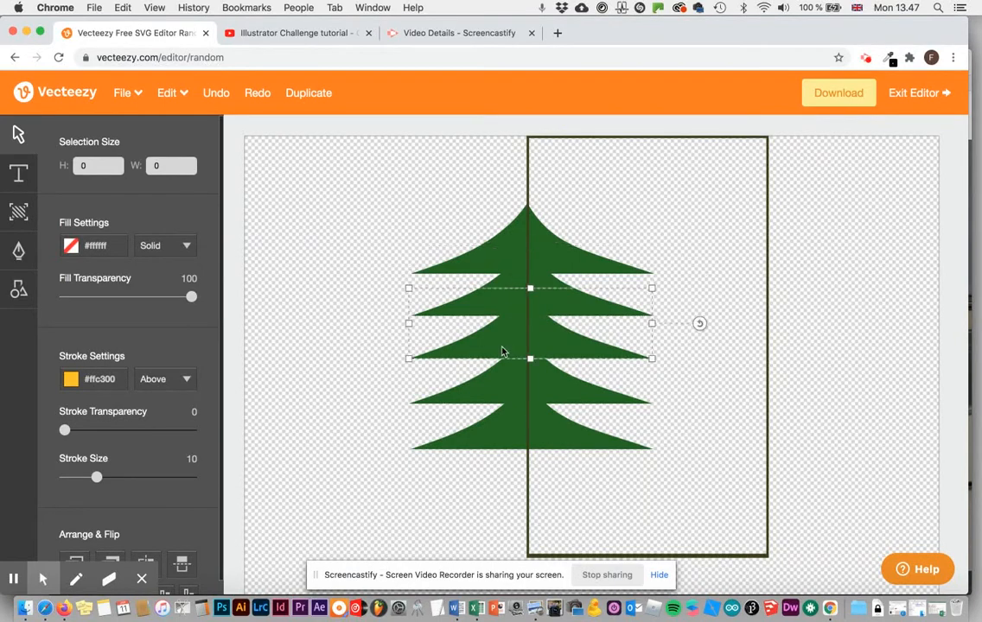
pyautogui.click(490, 391)
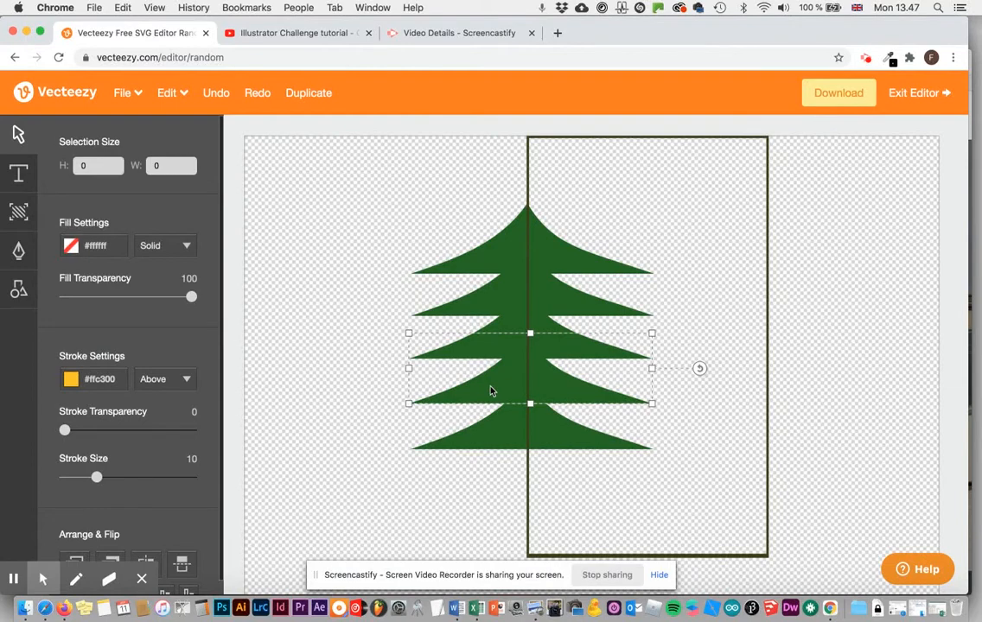
pyautogui.click(508, 427)
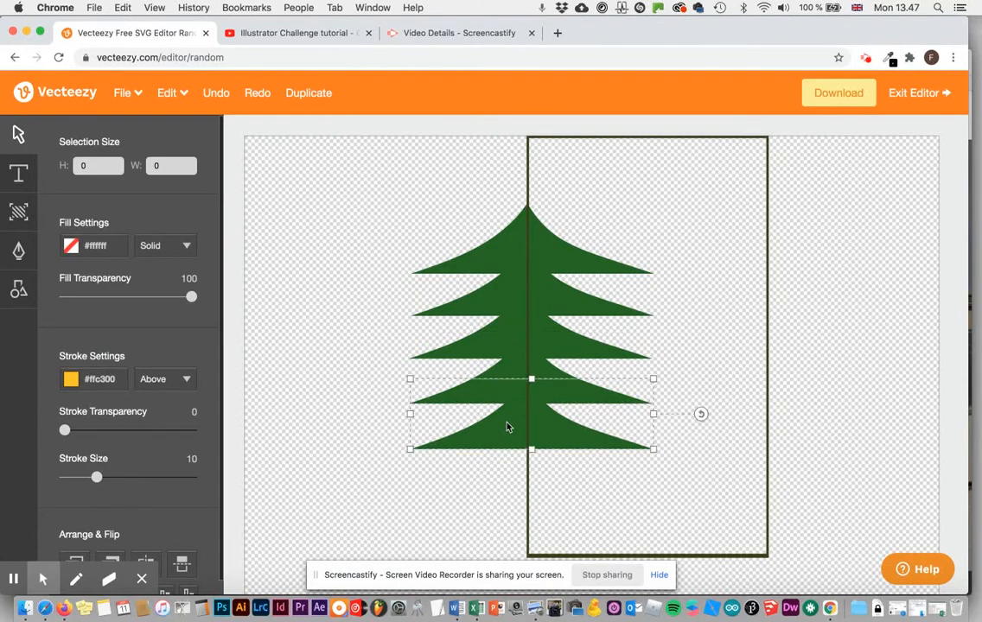
pyautogui.click(388, 233)
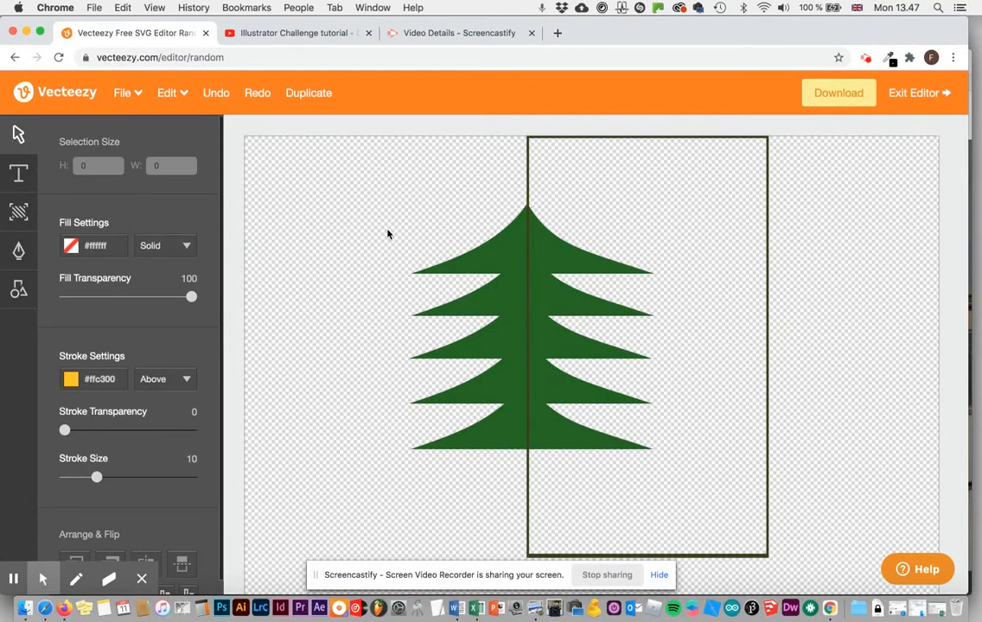
# Enlarge the four lower tiers outward to the lower left so each one is wider than the tier above.
pyautogui.click(501, 304)
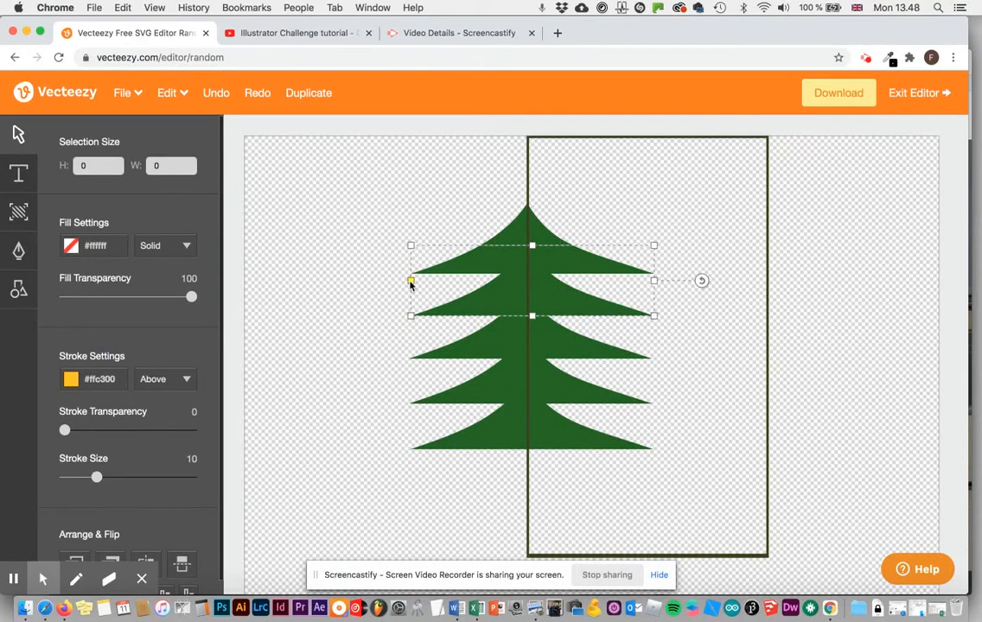
pyautogui.moveTo(410, 281); pyautogui.dragTo(397, 346)
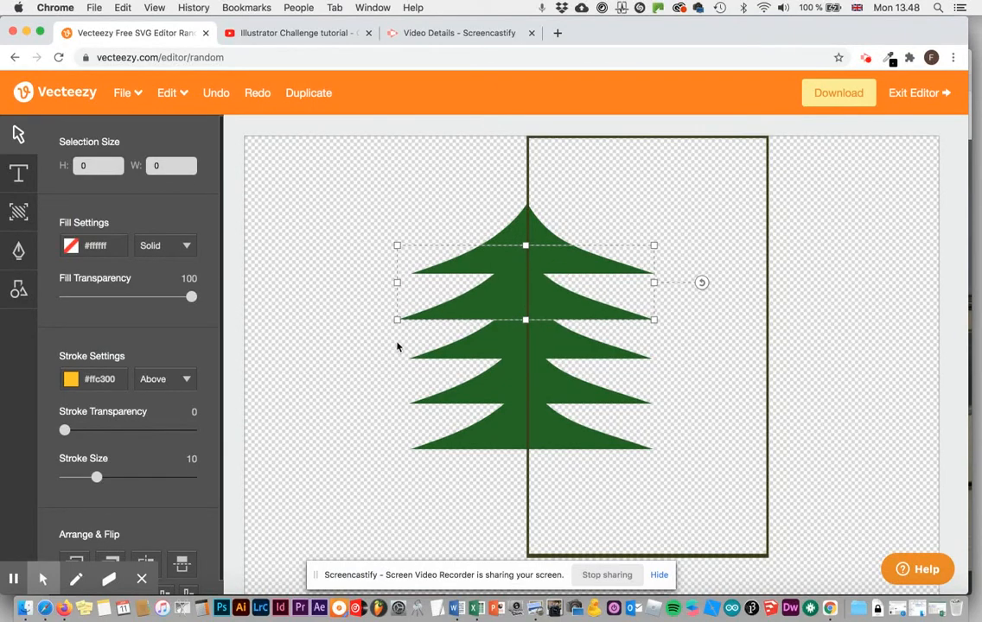
pyautogui.click(438, 316)
pyautogui.moveTo(408, 361); pyautogui.dragTo(377, 368)
pyautogui.click(500, 397)
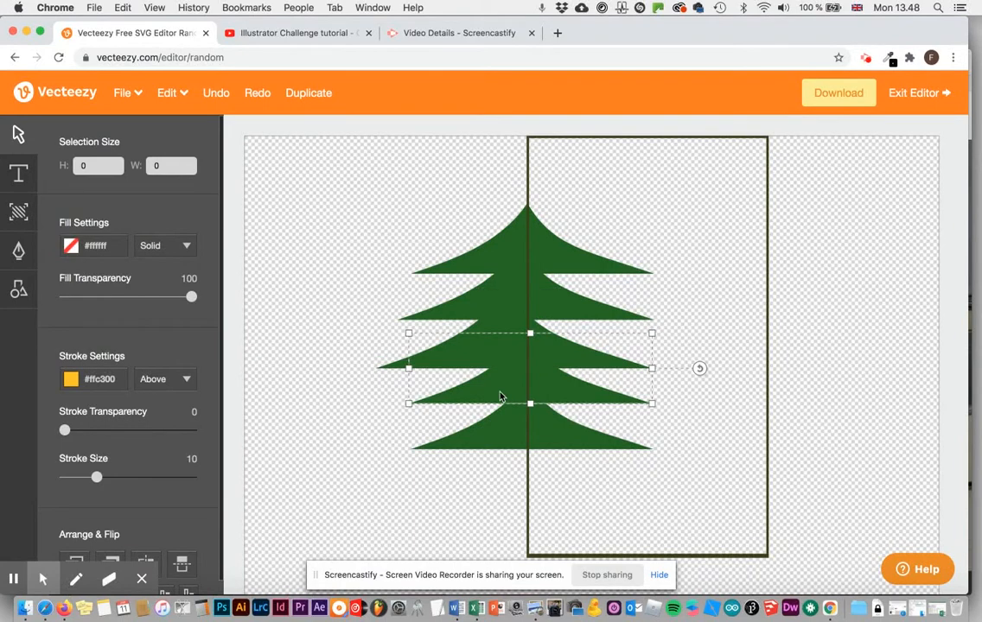
pyautogui.moveTo(408, 403); pyautogui.dragTo(338, 496)
pyautogui.click(432, 442)
# Nudge the second tier slightly right to centre it on the vertical guide line.
pyautogui.click(486, 311)
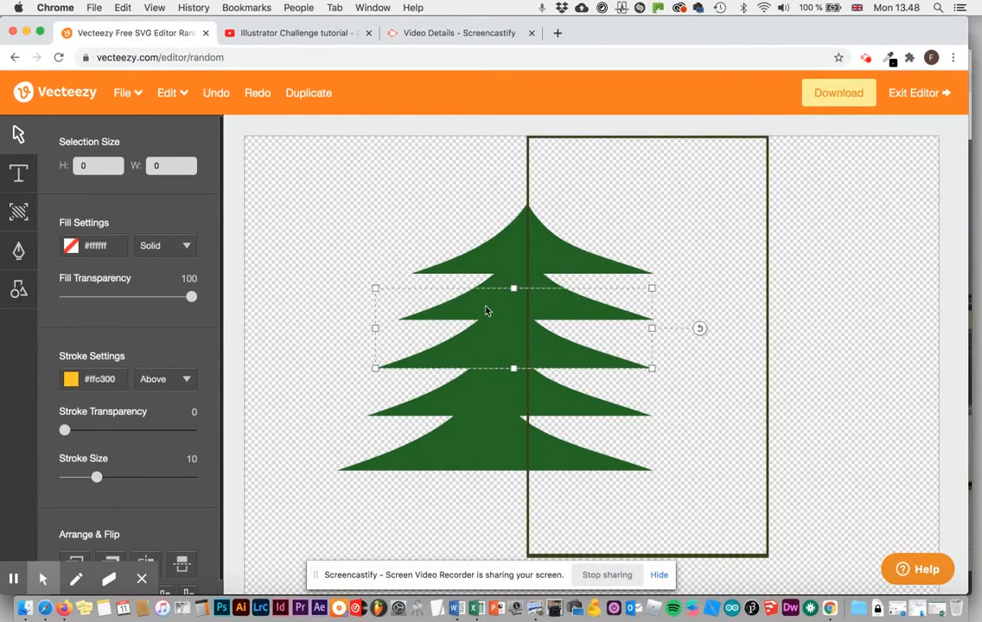
pyautogui.click(516, 269)
pyautogui.press('Right')
pyautogui.press('Right')
# Nudge the third tier right until it is centred on the vertical guide line.
pyautogui.click(506, 345)
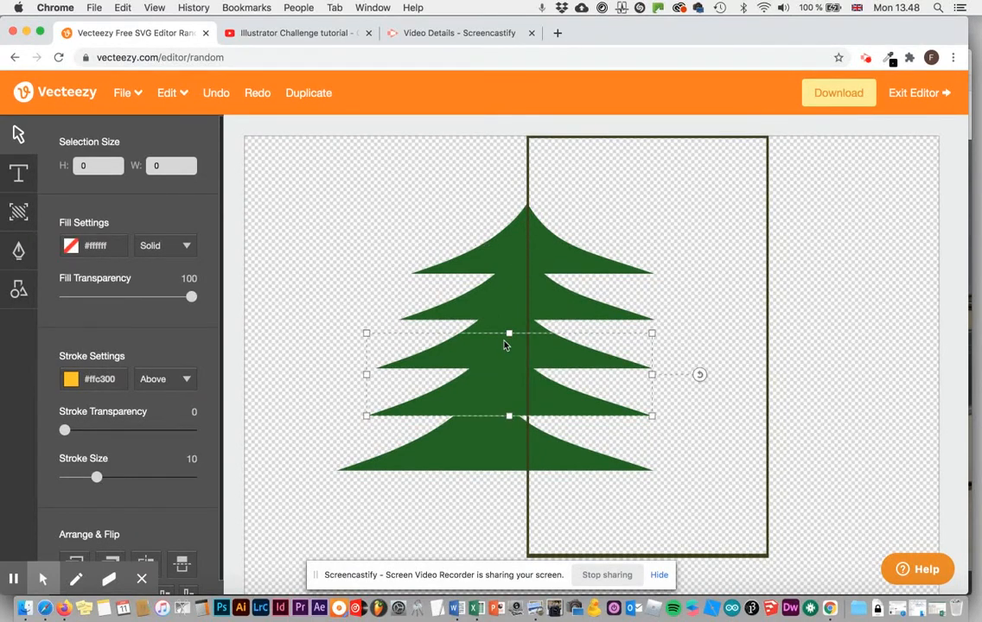
pyautogui.click(505, 325)
pyautogui.press('Right')
pyautogui.press('Right')
pyautogui.press('Right')
pyautogui.press('Right')
pyautogui.press('Right')
pyautogui.press('Right')
pyautogui.press('Right')
pyautogui.press('Right')
pyautogui.press('Right')
pyautogui.press('Right')
pyautogui.press('Right')
pyautogui.press('Right')
pyautogui.press('Right')
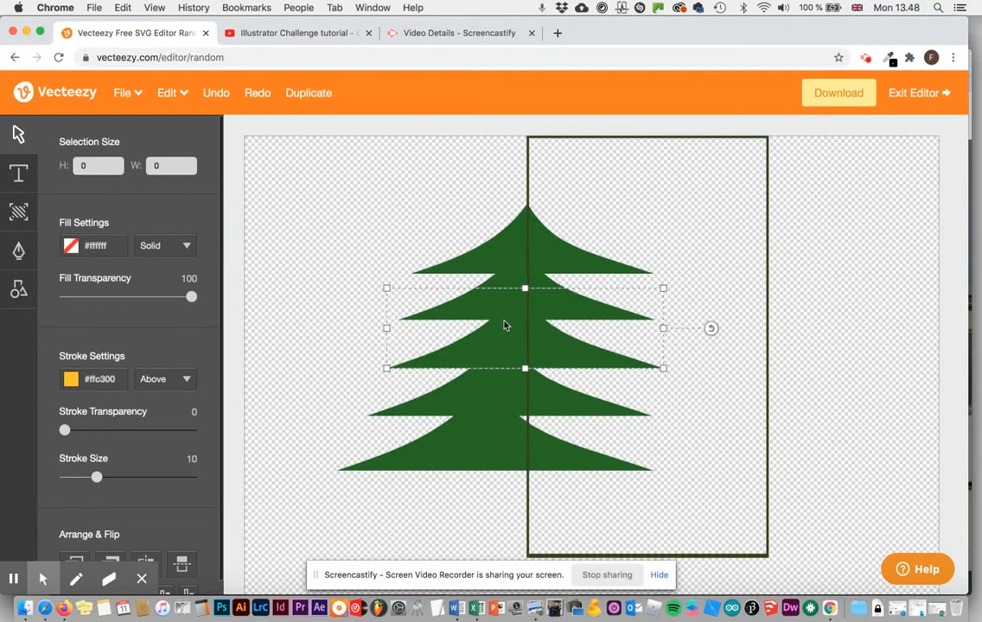
# Nudge the fourth tier right until it is centred on the vertical guide line.
pyautogui.click(506, 409)
pyautogui.click(508, 375)
pyautogui.press('Right')
pyautogui.press('Right')
pyautogui.press('Right')
pyautogui.press('Right')
pyautogui.press('Right')
pyautogui.press('Right')
pyautogui.press('Right')
pyautogui.press('Right')
pyautogui.press('Right')
pyautogui.press('Right')
pyautogui.press('Right')
pyautogui.press('Right')
pyautogui.press('Right')
pyautogui.press('Right')
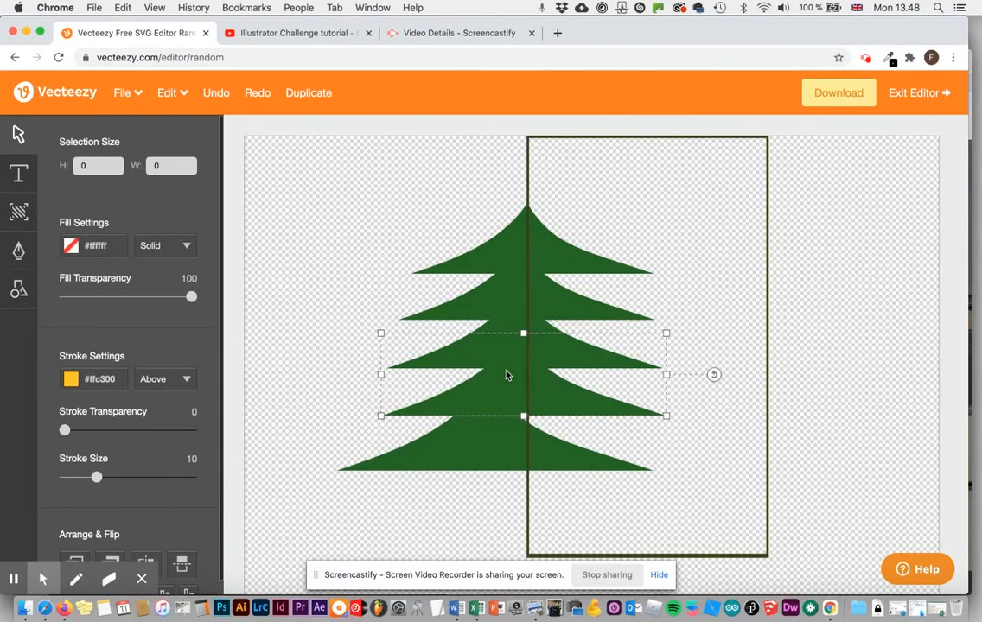
# Shift the bottom tier right until it is centred on the vertical guide line.
pyautogui.click(483, 450)
pyautogui.press('Right')
pyautogui.press('Right')
pyautogui.press('Right')
pyautogui.press('Right')
pyautogui.press('Right')
pyautogui.press('Right')
pyautogui.press('Right')
pyautogui.press('Right')
pyautogui.press('Right')
pyautogui.press('Right')
pyautogui.press('Right')
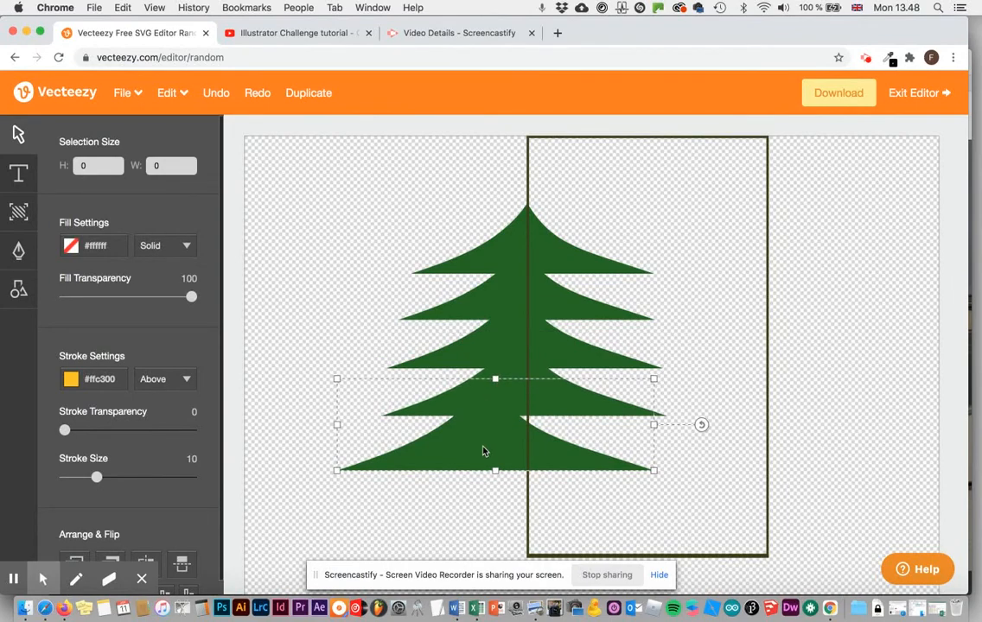
pyautogui.press('Right')
pyautogui.press('Right')
pyautogui.press('Right')
pyautogui.press('Right')
pyautogui.press('Right')
pyautogui.press('Right')
pyautogui.press('Right')
pyautogui.press('Right')
pyautogui.press('Right')
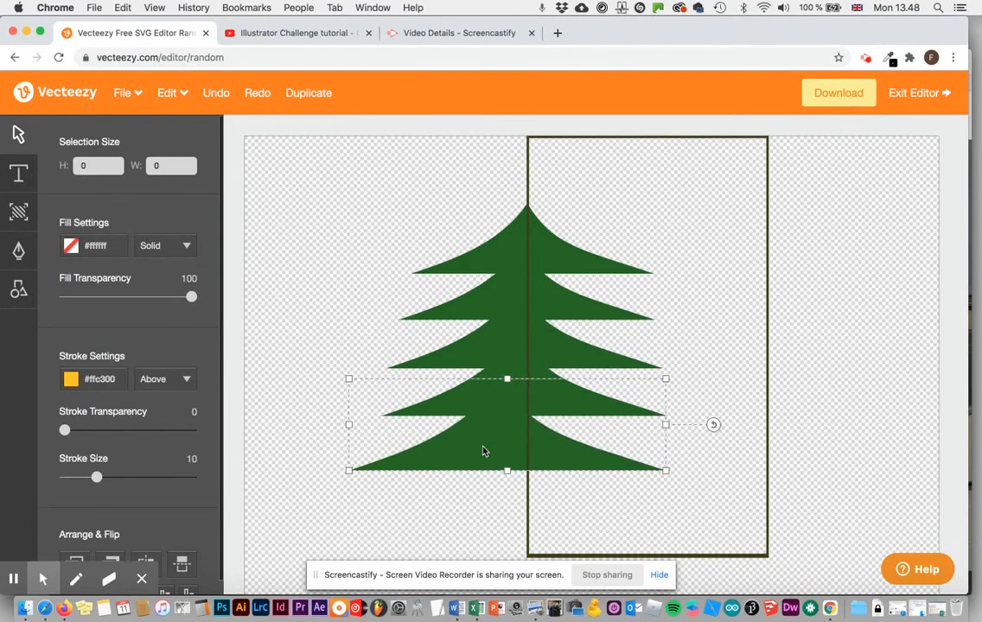
pyautogui.moveTo(483, 450); pyautogui.dragTo(494, 446)
# Add a square shape, move it to the left of the tree and narrow it into a slim upright trunk.
pyautogui.click(695, 224)
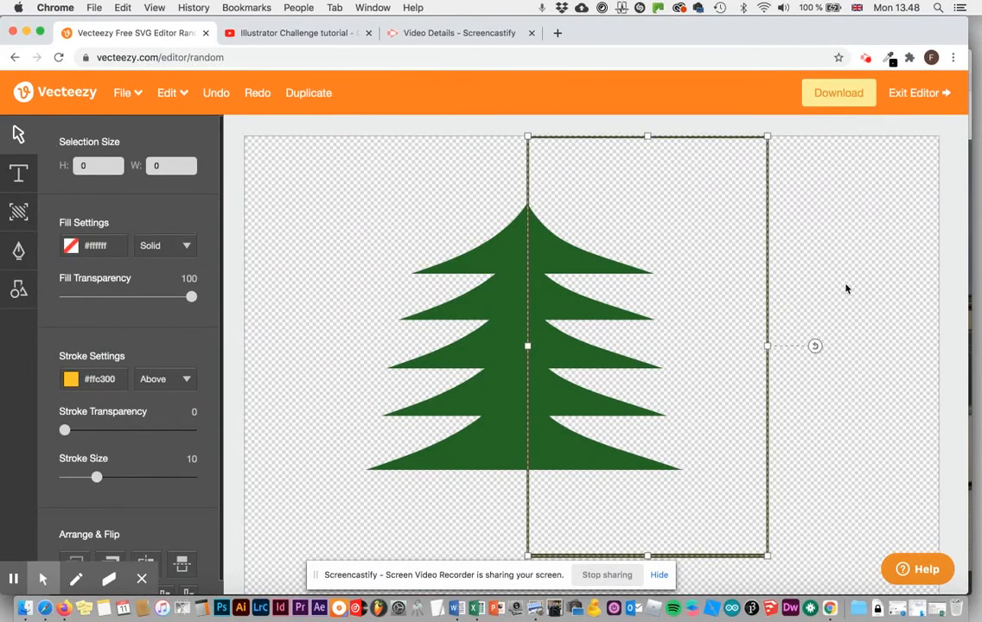
pyautogui.scroll(-2, 846, 289)
pyautogui.hscroll(-2, 846, 288)
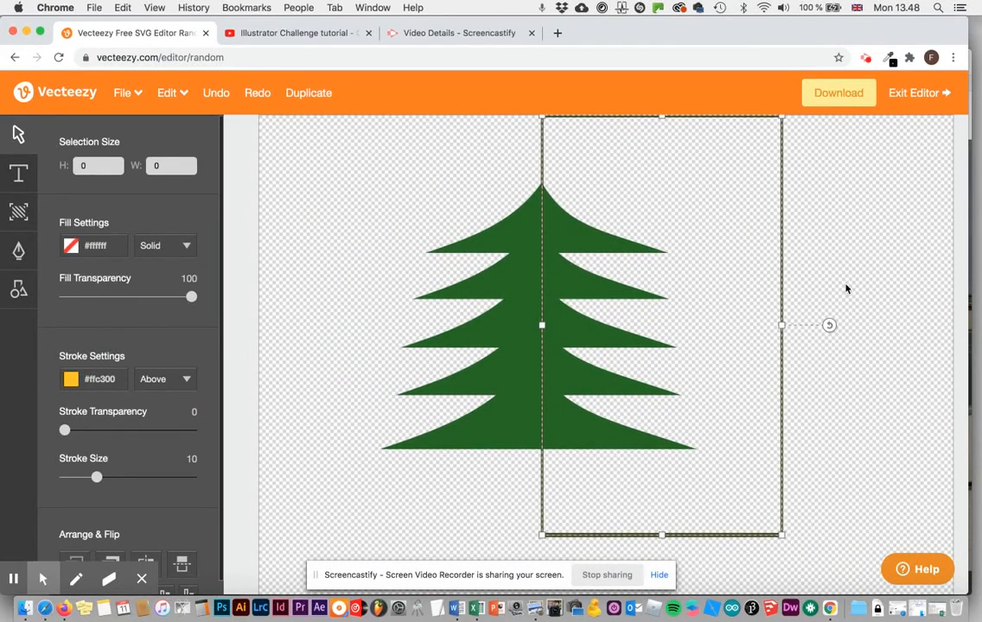
pyautogui.click(19, 252)
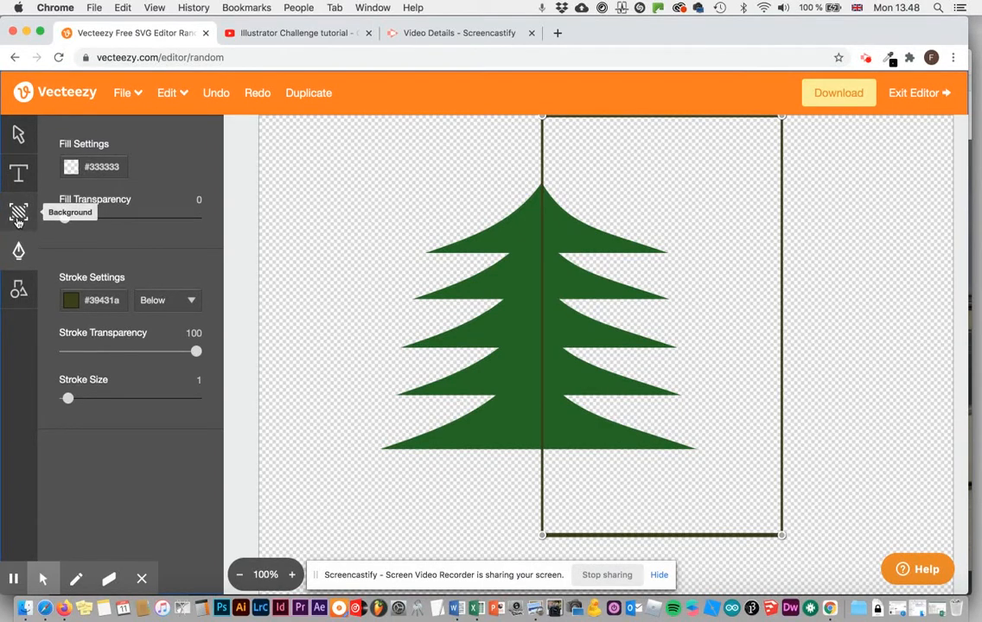
pyautogui.click(18, 289)
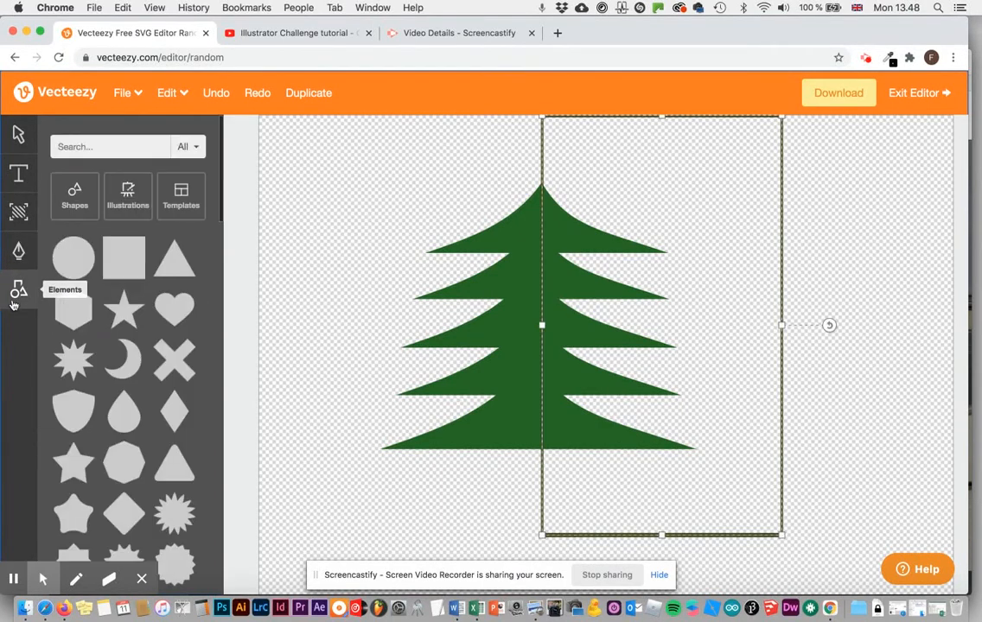
pyautogui.click(126, 264)
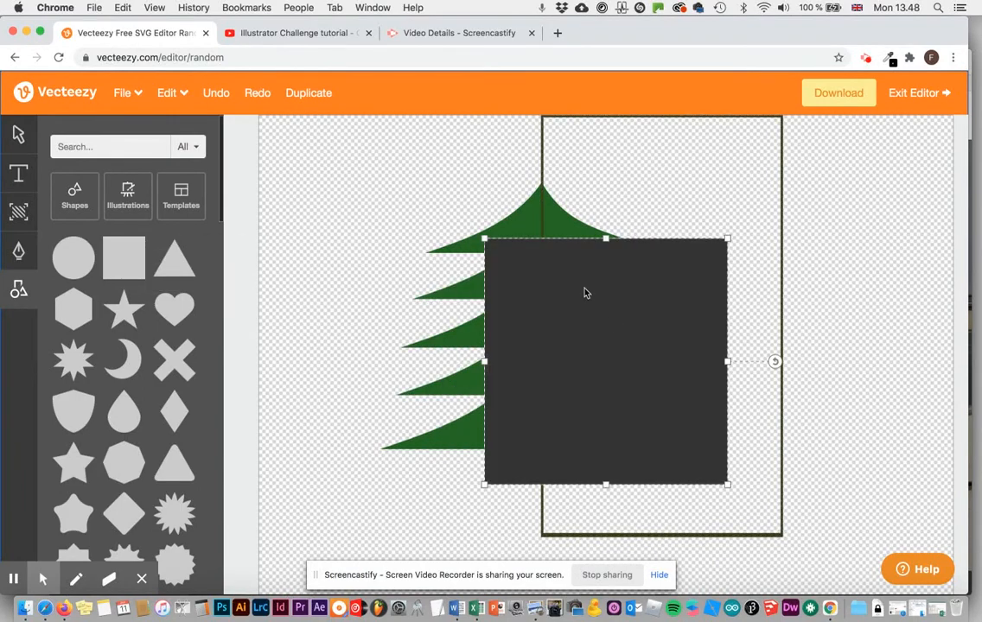
pyautogui.moveTo(610, 276); pyautogui.dragTo(410, 206)
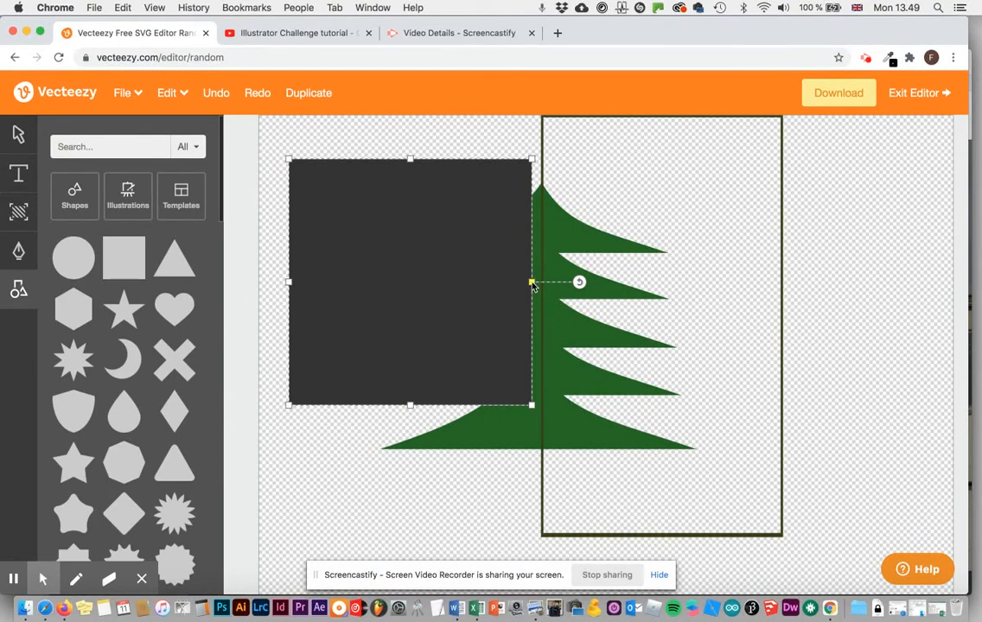
pyautogui.moveTo(533, 286); pyautogui.dragTo(361, 284)
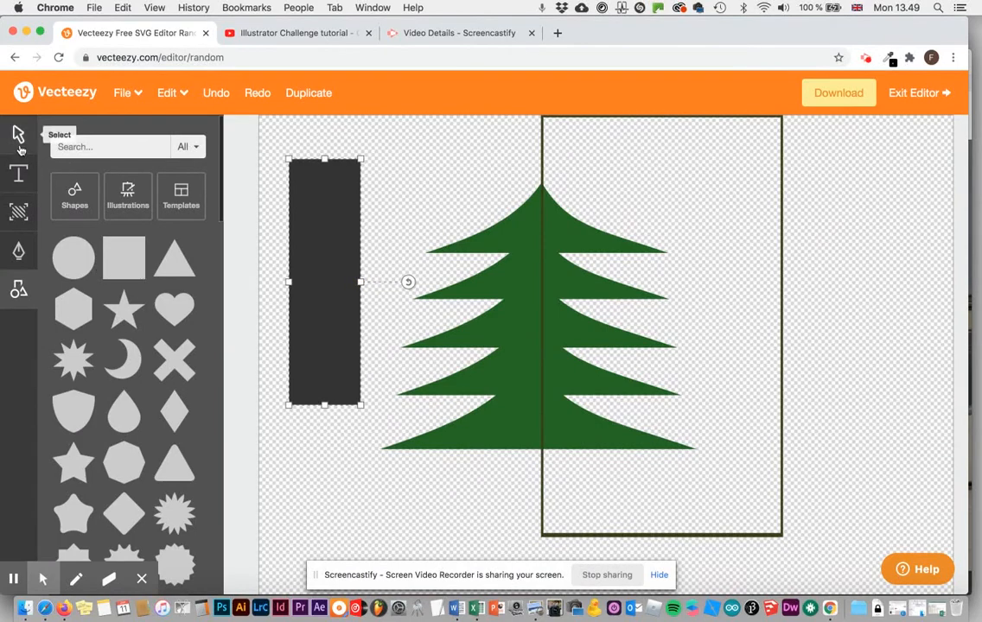
# Curve the trunk's bottom edge downward into a rounded end and fill the shape dark brown.
pyautogui.click(18, 250)
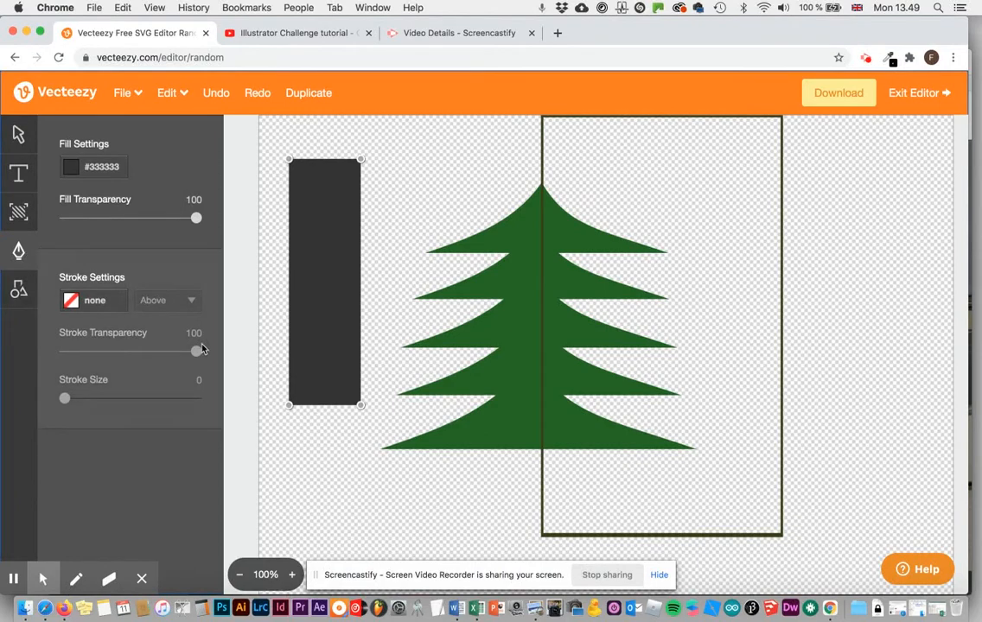
pyautogui.moveTo(325, 407); pyautogui.dragTo(325, 427)
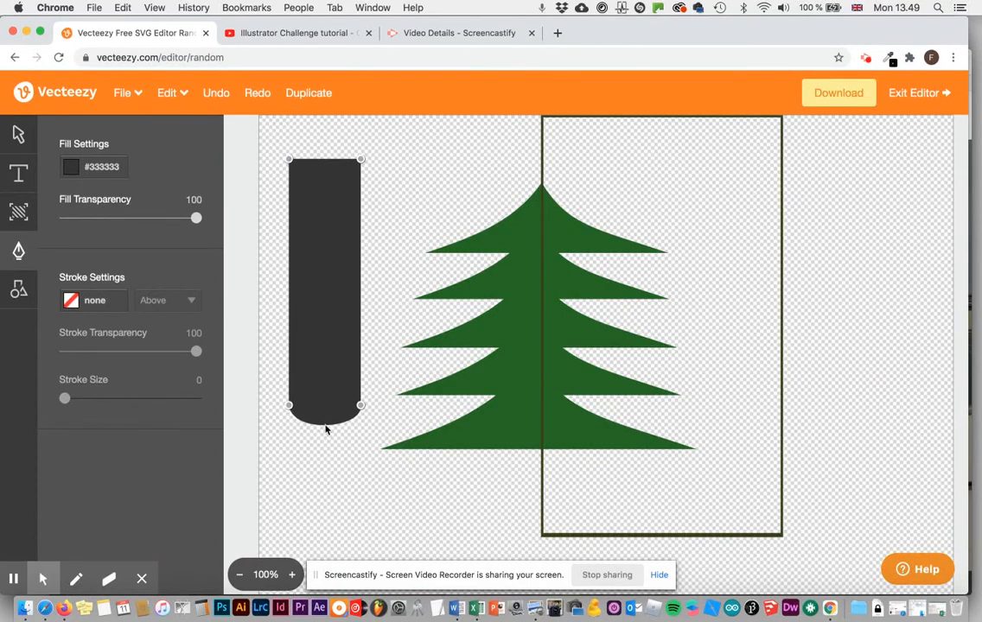
pyautogui.click(71, 167)
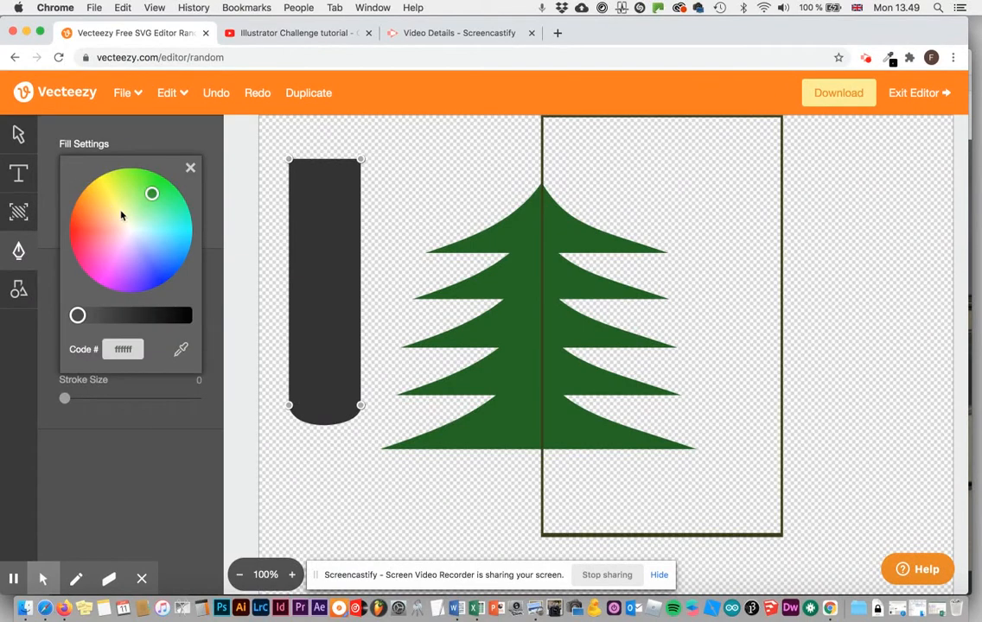
pyautogui.moveTo(152, 194); pyautogui.dragTo(100, 222)
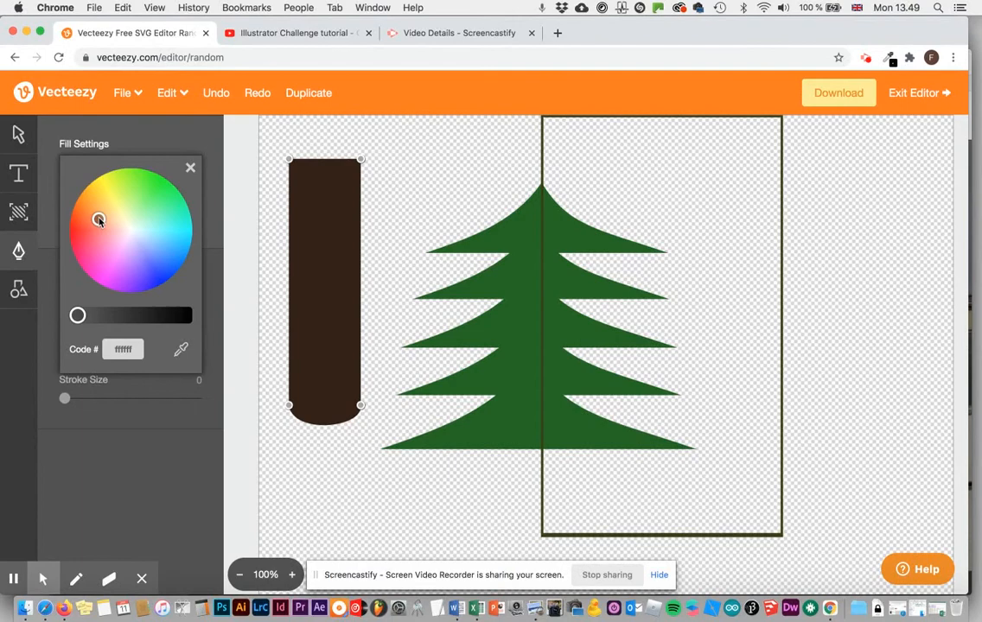
# Scale the trunk down to about half size and place it centred at the base of the tree.
pyautogui.click(19, 134)
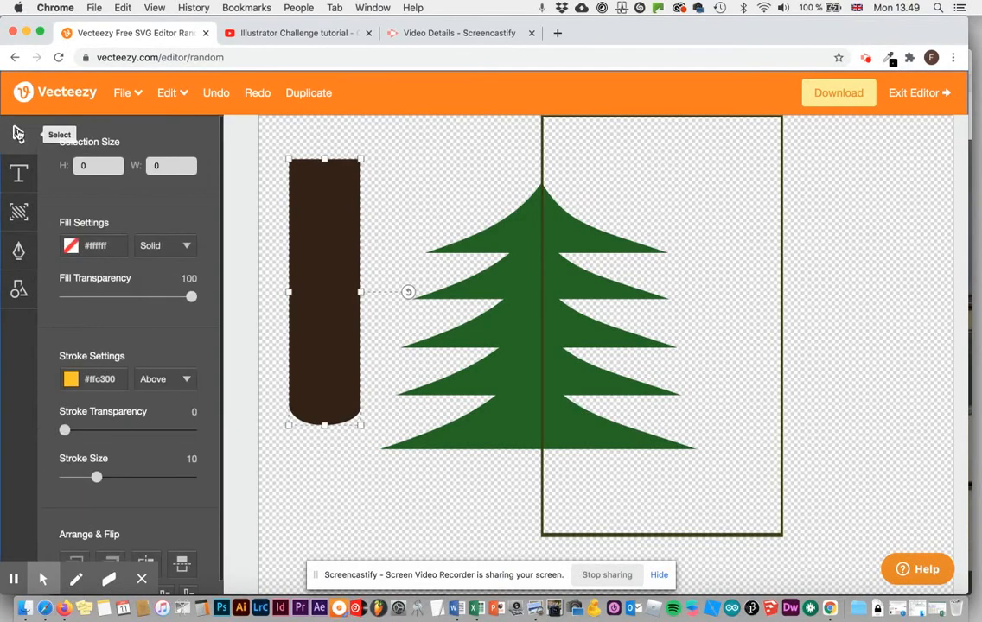
pyautogui.moveTo(289, 160); pyautogui.dragTo(325, 236)
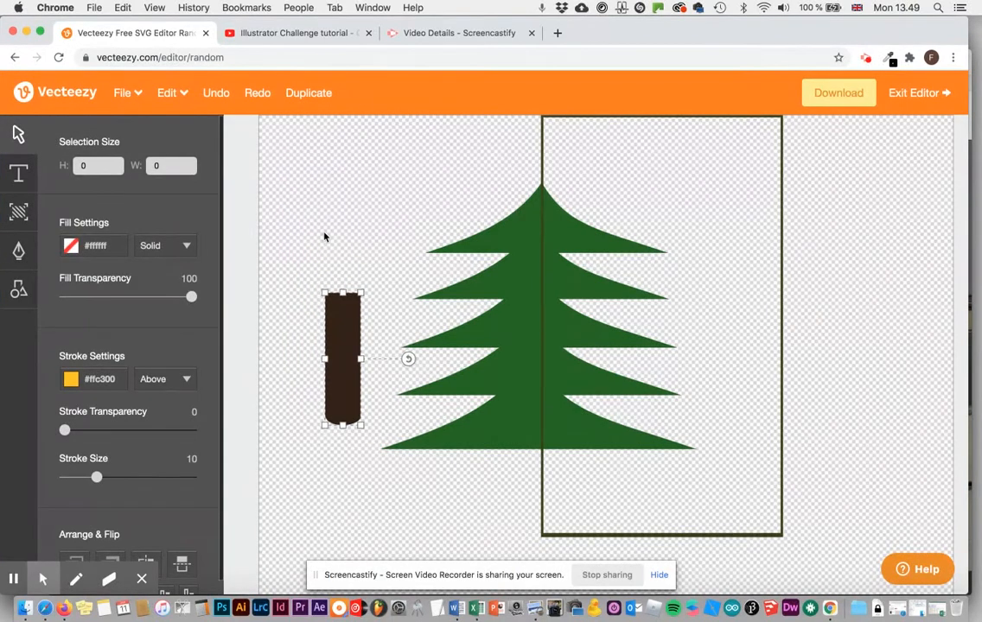
pyautogui.moveTo(357, 346); pyautogui.dragTo(555, 476)
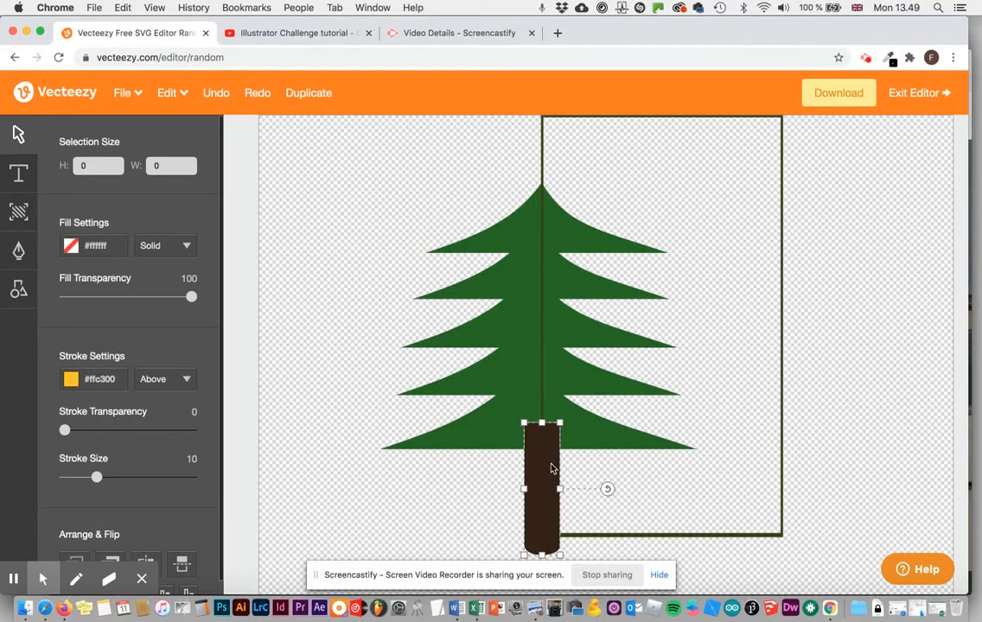
# Nudge the bottom tier of the tree slightly right so it centres on the vertical guide line.
pyautogui.click(588, 433)
pyautogui.click(486, 438)
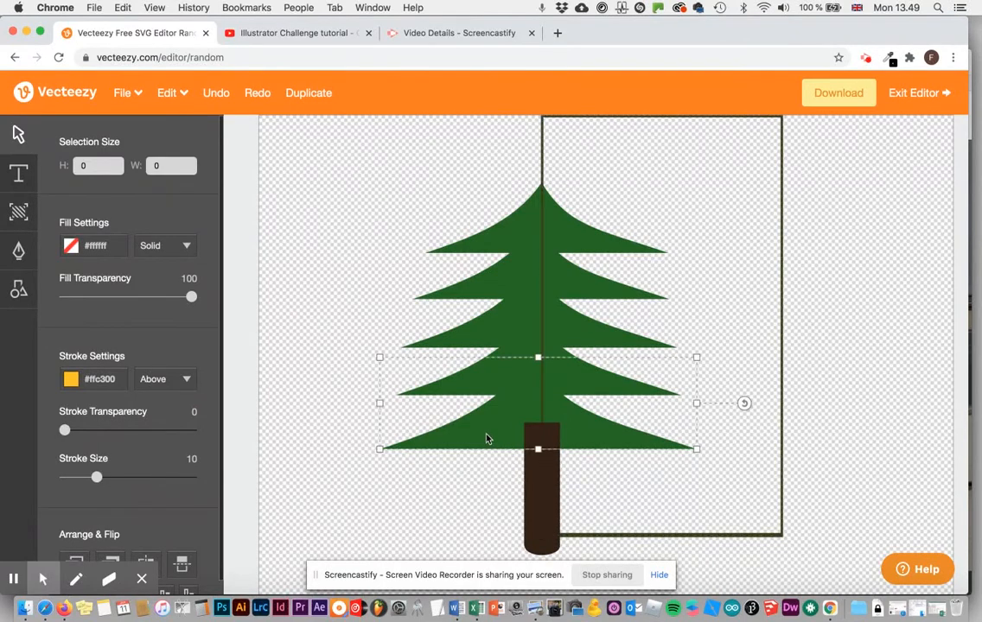
pyautogui.press('Right')
pyautogui.press('Right')
pyautogui.press('Right')
pyautogui.press('Right')
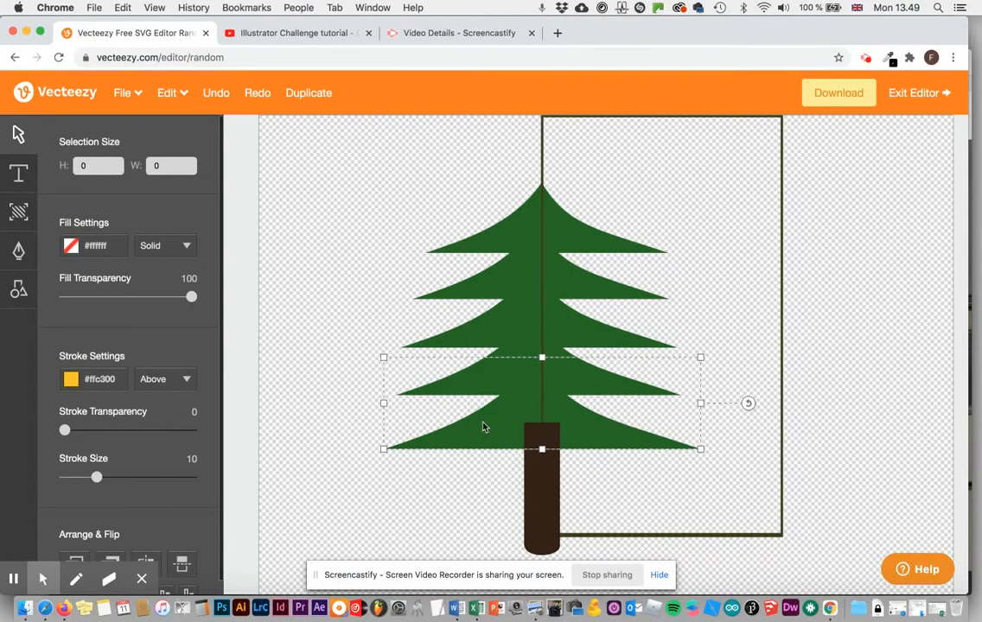
# Nudge the fourth tier of the tree slightly right to centre it on the guide line.
pyautogui.click(465, 391)
pyautogui.press('Right')
pyautogui.press('Right')
pyautogui.press('Right')
pyautogui.press('Right')
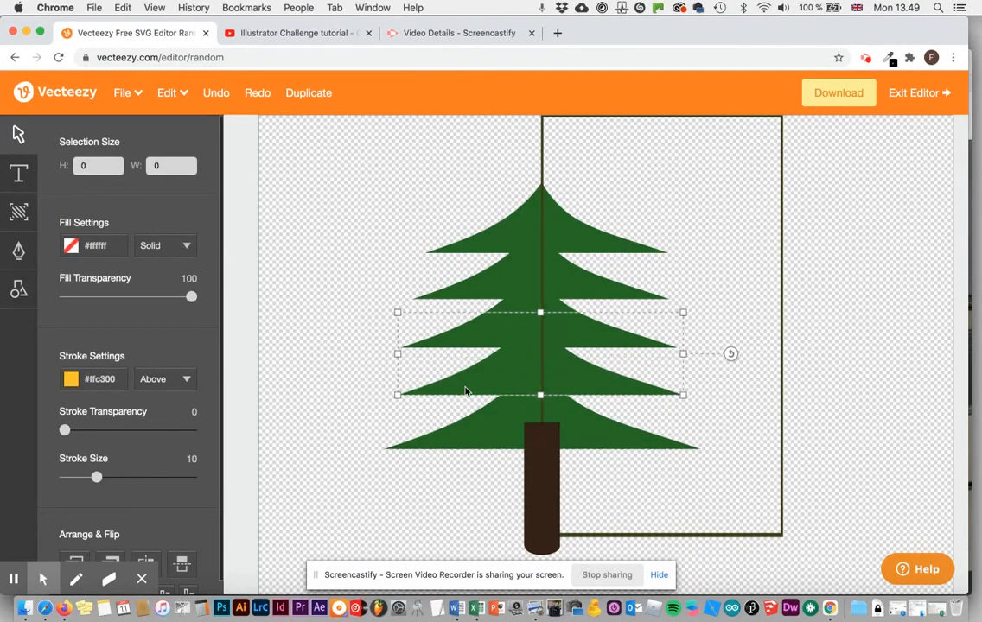
# Nudge the third tier and the second tier slightly right to line them up with the guide line.
pyautogui.click(479, 324)
pyautogui.press('Right')
pyautogui.press('Right')
pyautogui.press('Right')
pyautogui.press('Right')
pyautogui.press('Right')
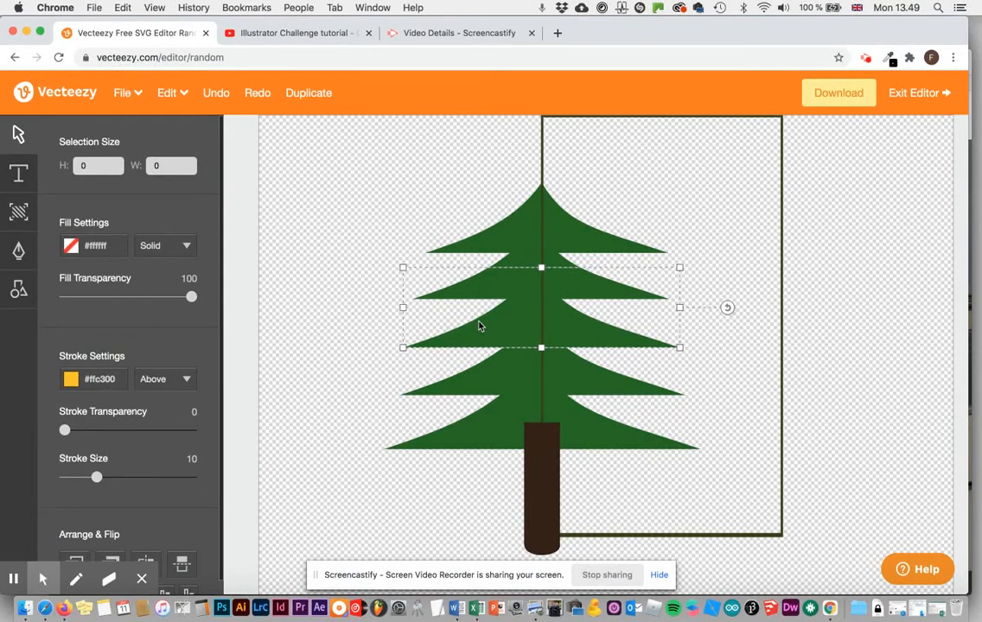
pyautogui.click(524, 267)
pyautogui.press('Right')
pyautogui.press('Right')
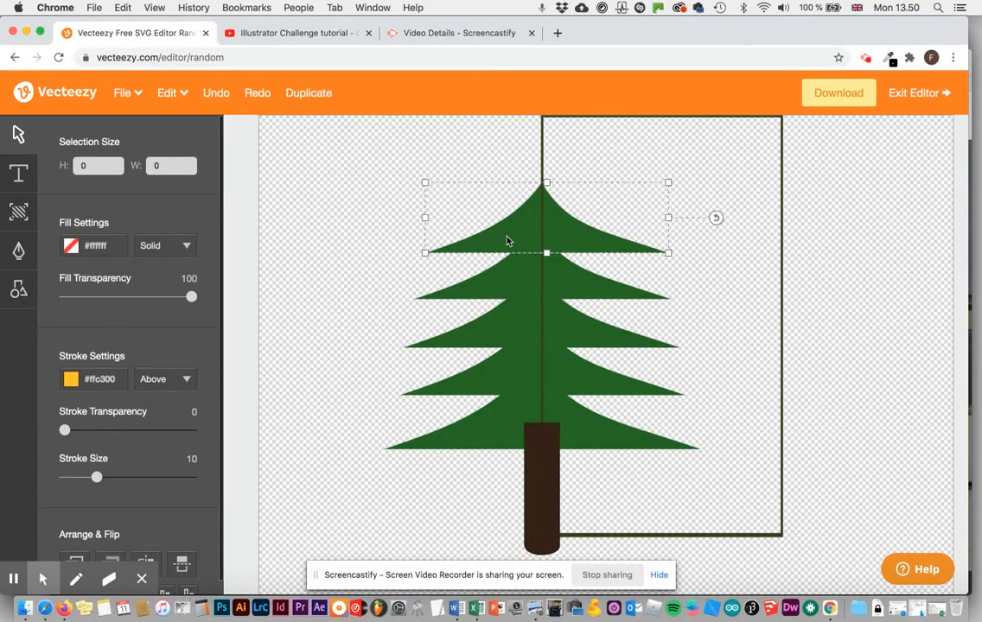
# Send the brown trunk backward until it sits behind the green tiers of the tree.
pyautogui.click(551, 469)
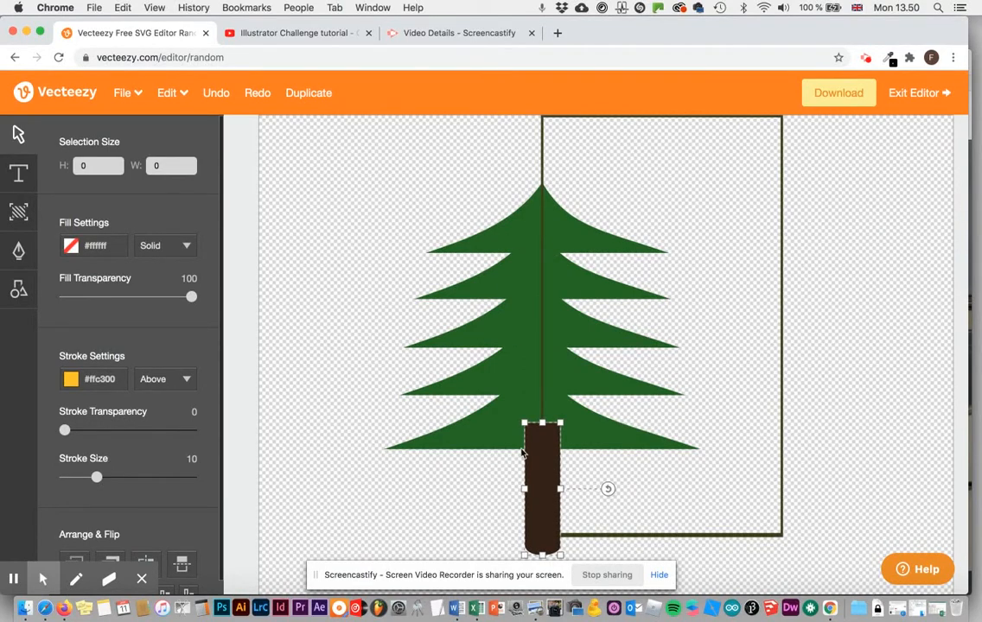
pyautogui.click(484, 455)
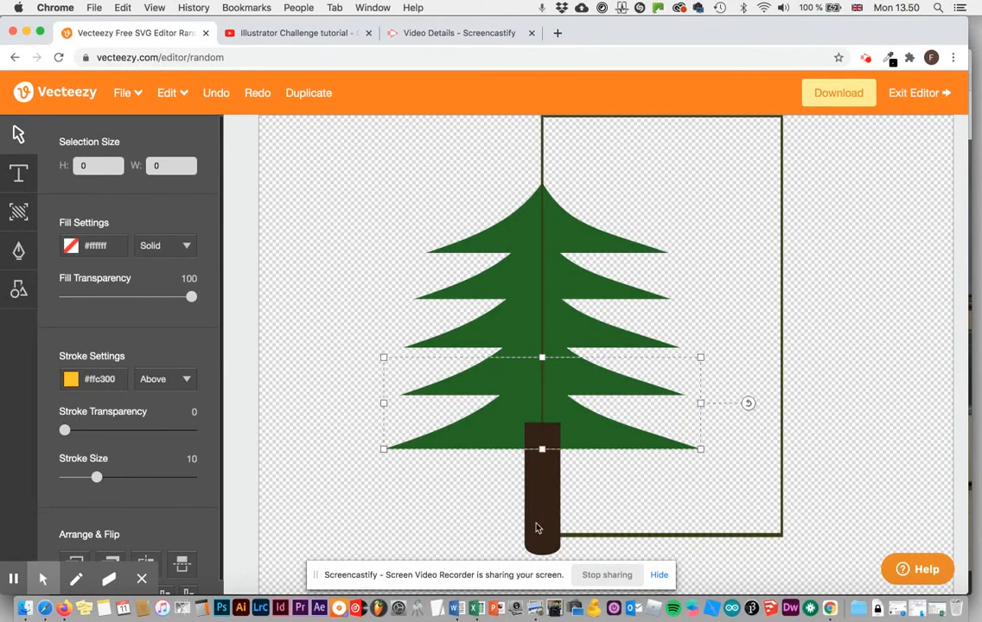
pyautogui.click(527, 512)
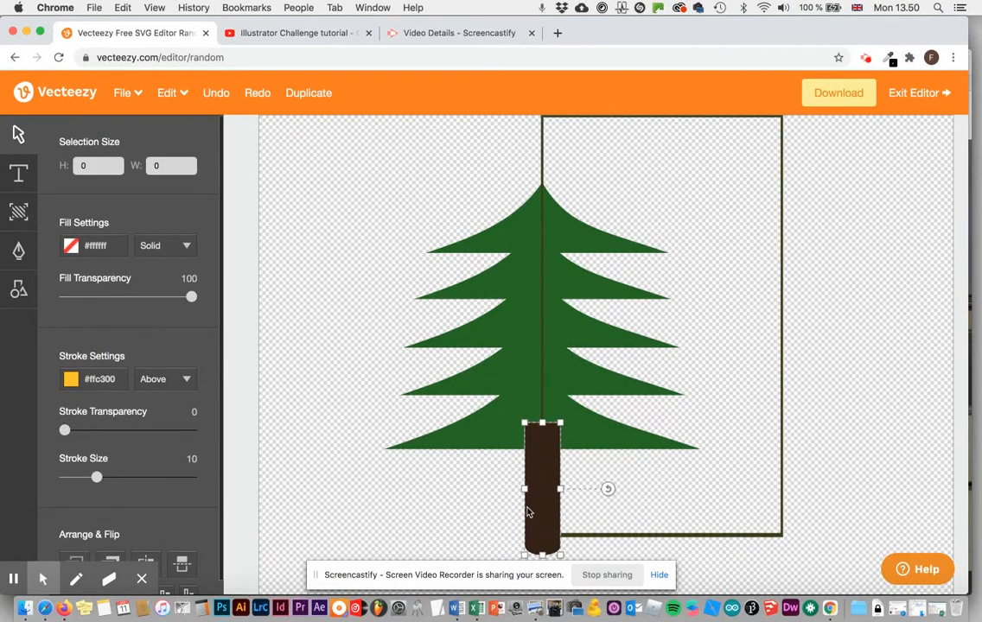
pyautogui.scroll(-2, 181, 527)
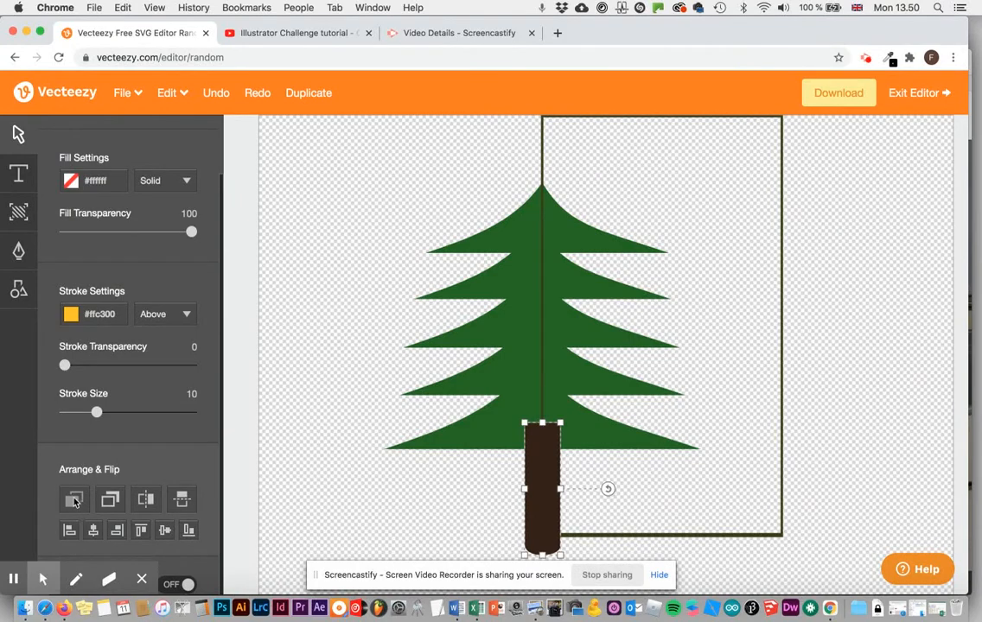
pyautogui.click(110, 501)
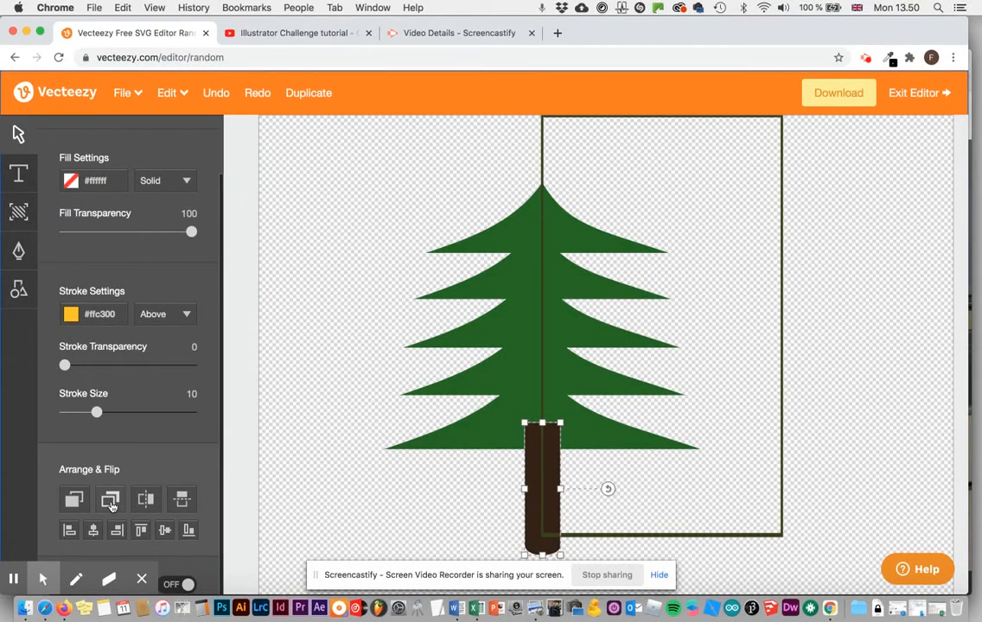
pyautogui.click(110, 504)
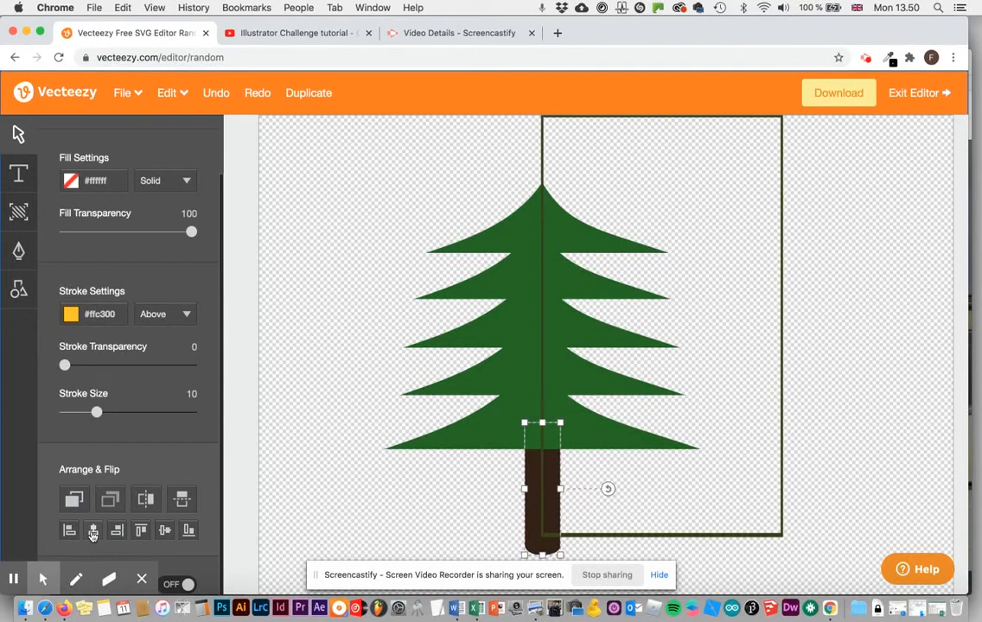
# Delete the outlined rectangle that served as the vertical centre guide.
pyautogui.click(365, 497)
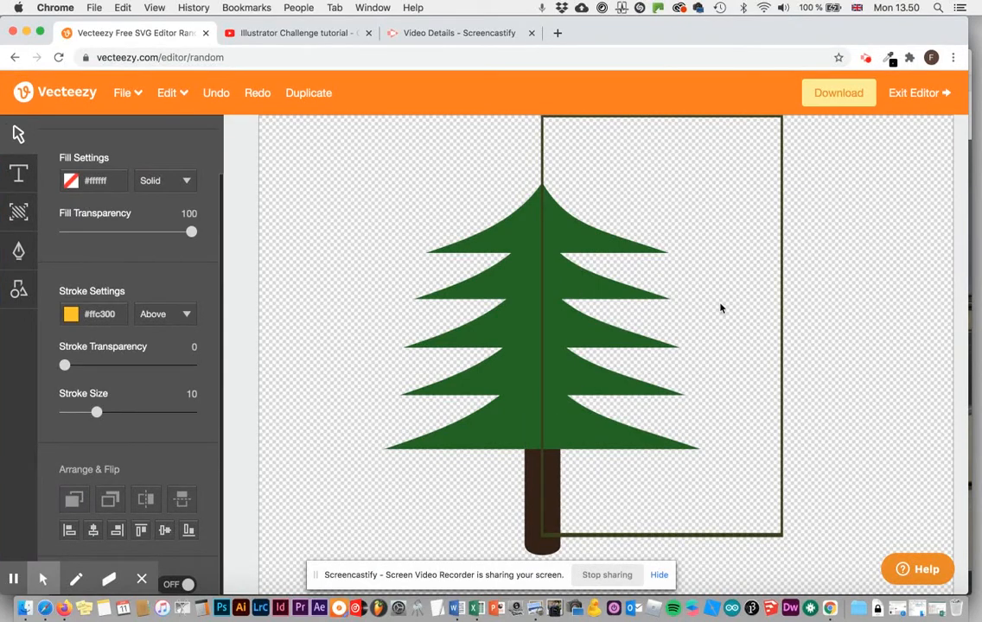
pyautogui.click(781, 284)
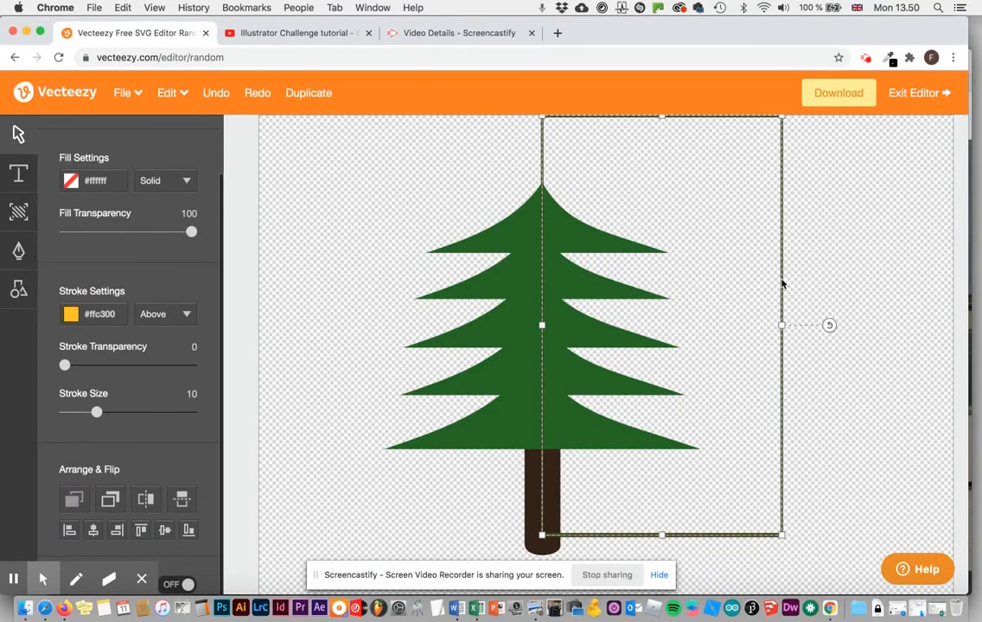
pyautogui.press('BackSpace')
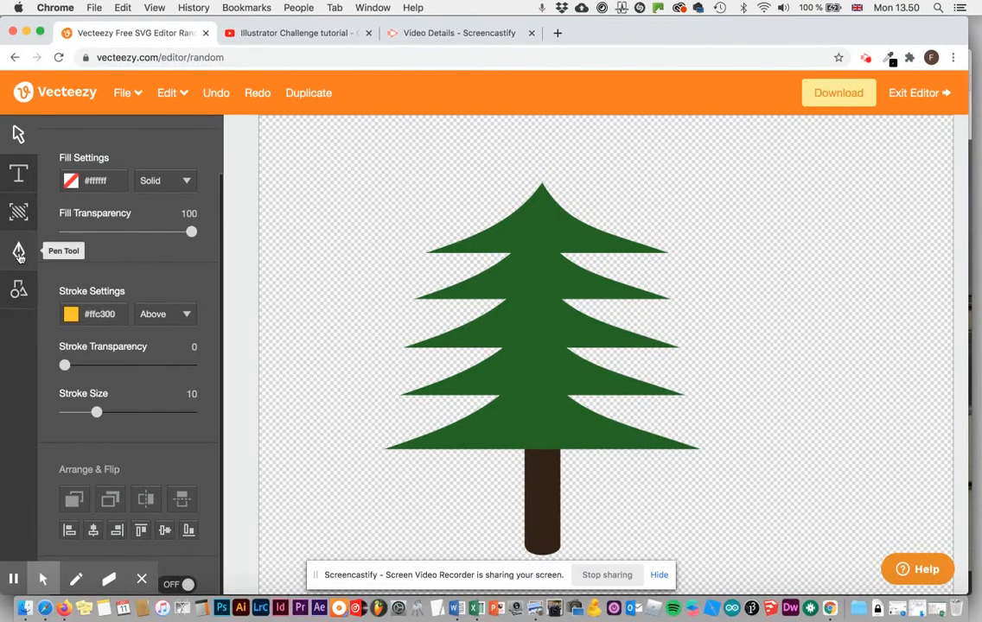
# Add a circle shape, move it to the right of the tree and scale it down to about half size.
pyautogui.click(18, 291)
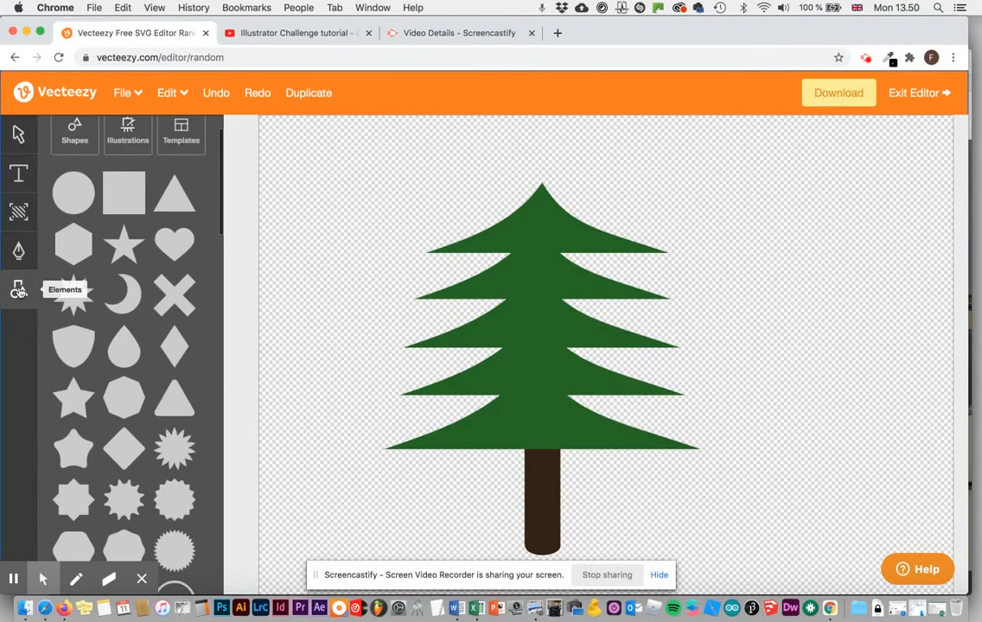
pyautogui.click(74, 191)
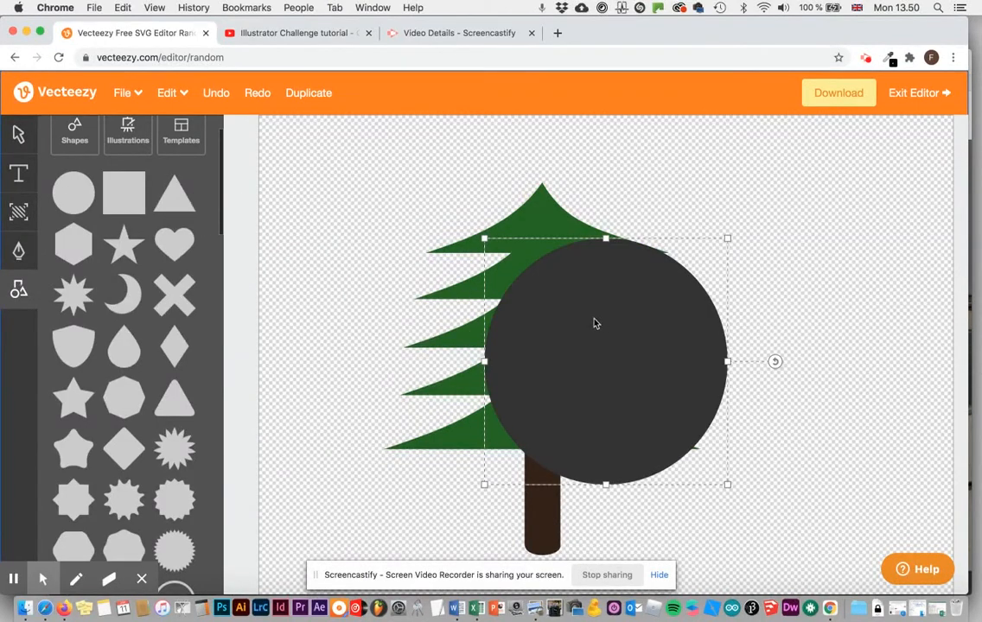
pyautogui.moveTo(619, 360); pyautogui.dragTo(750, 296)
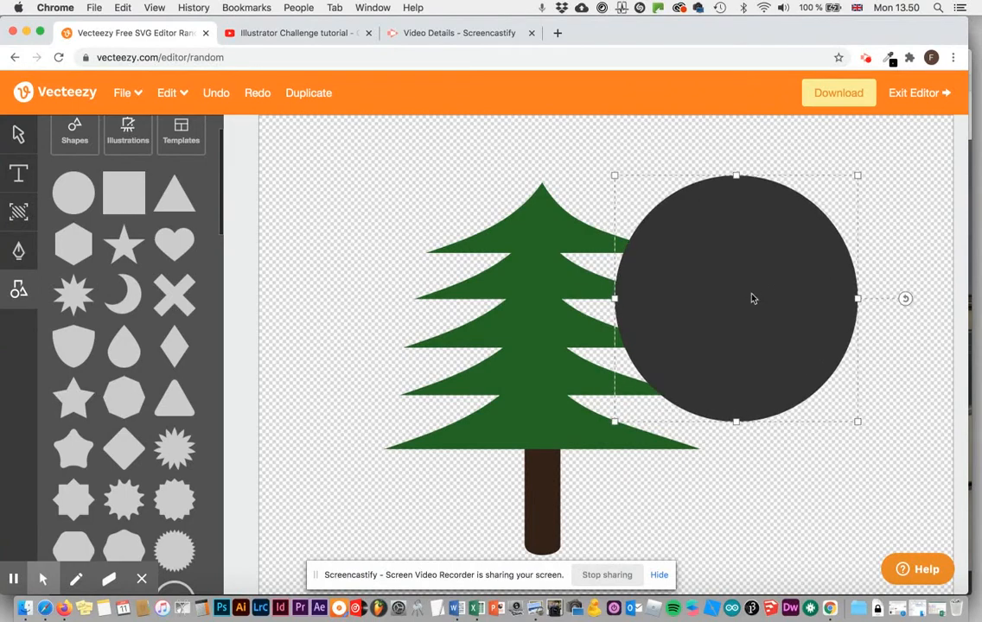
pyautogui.click(18, 135)
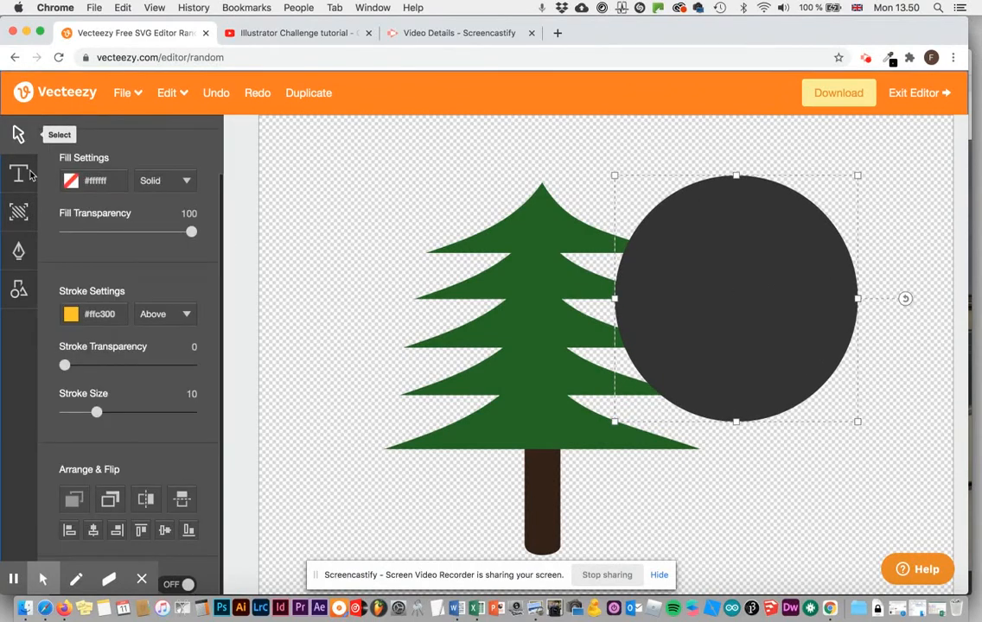
pyautogui.moveTo(616, 176); pyautogui.dragTo(739, 269)
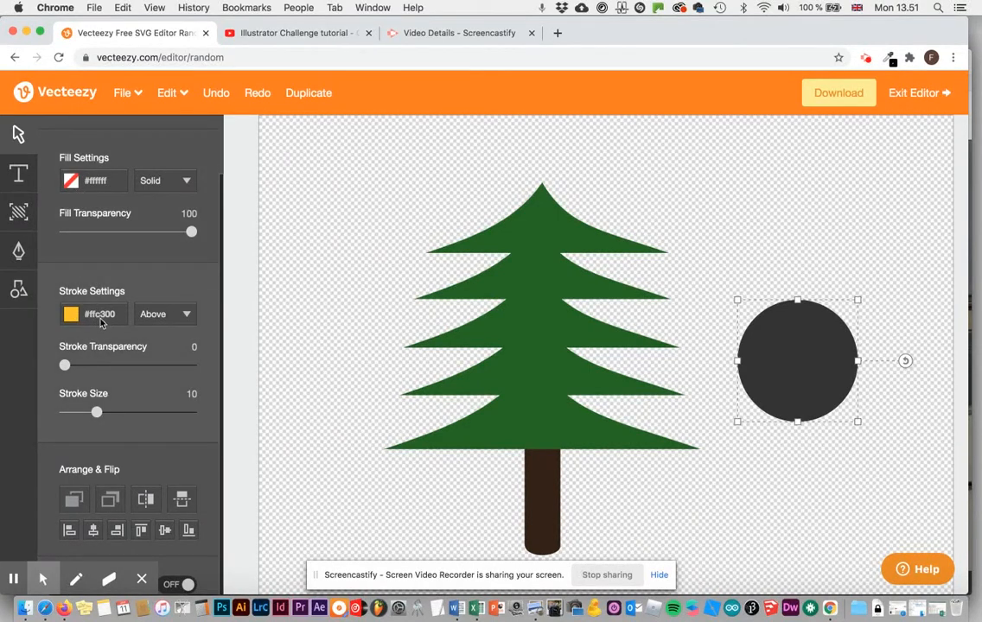
# Fill the circle with the golden yellow colour #ffc300.
pyautogui.click(71, 180)
pyautogui.click(123, 363)
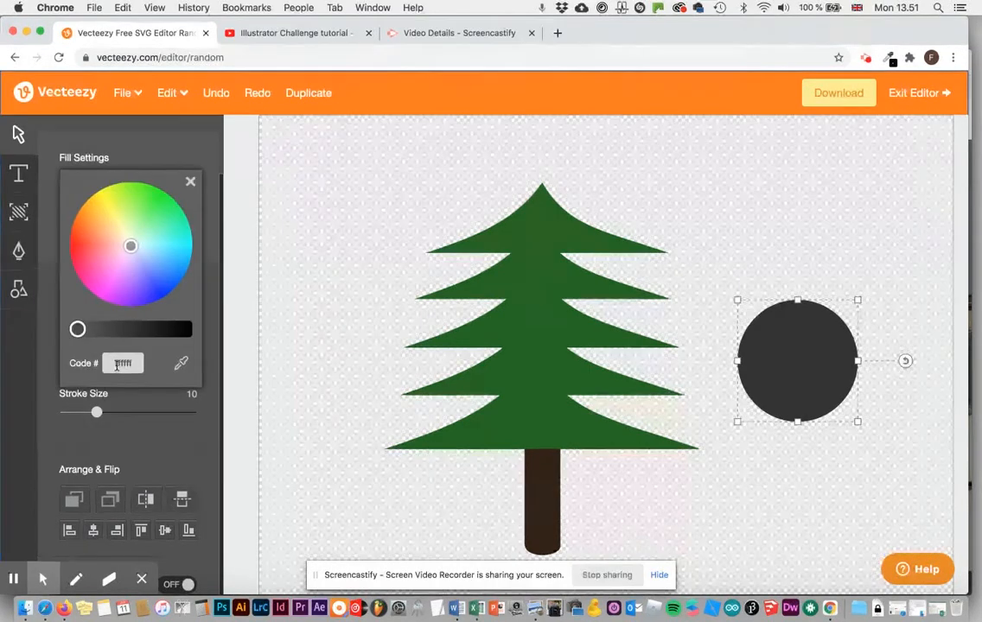
pyautogui.doubleClick(122, 363)
pyautogui.write('ffcc00')
pyautogui.press('Return')
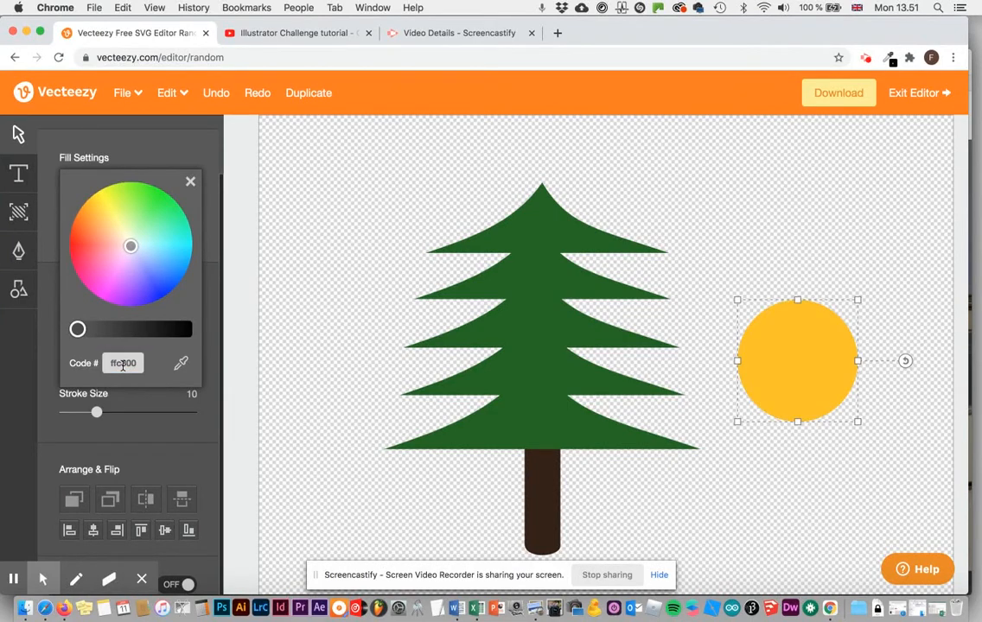
pyautogui.click(191, 180)
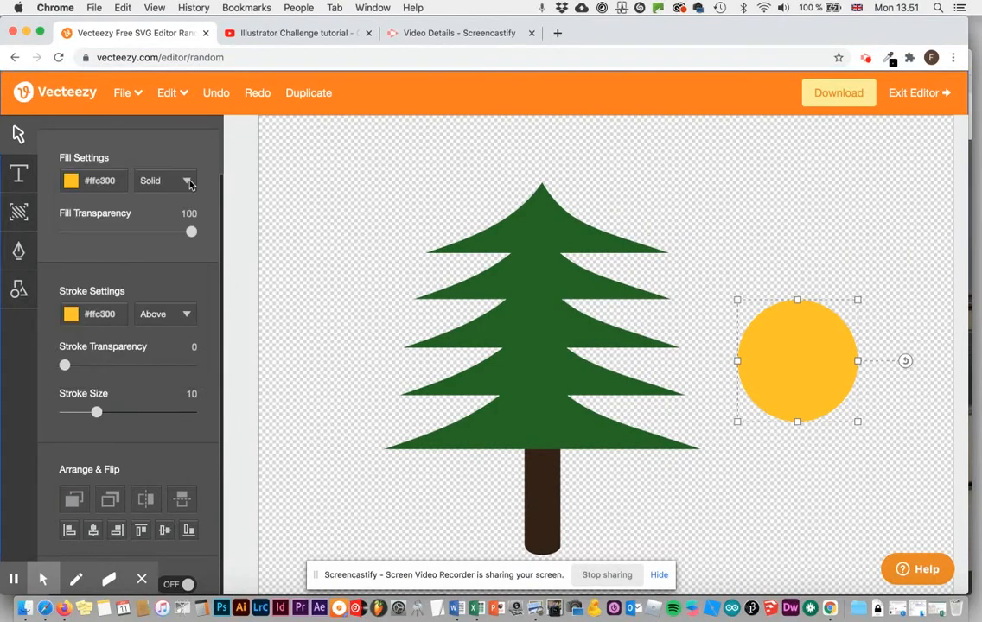
# Give the circle a near-black #0a0800 outline above the fill with a stroke size of 10.
pyautogui.click(72, 315)
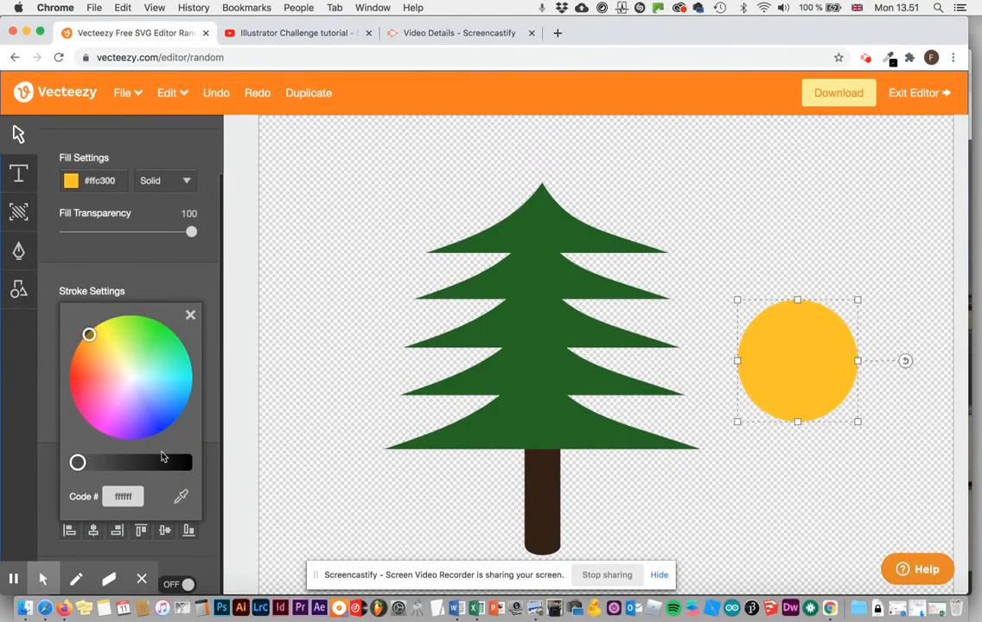
pyautogui.click(186, 463)
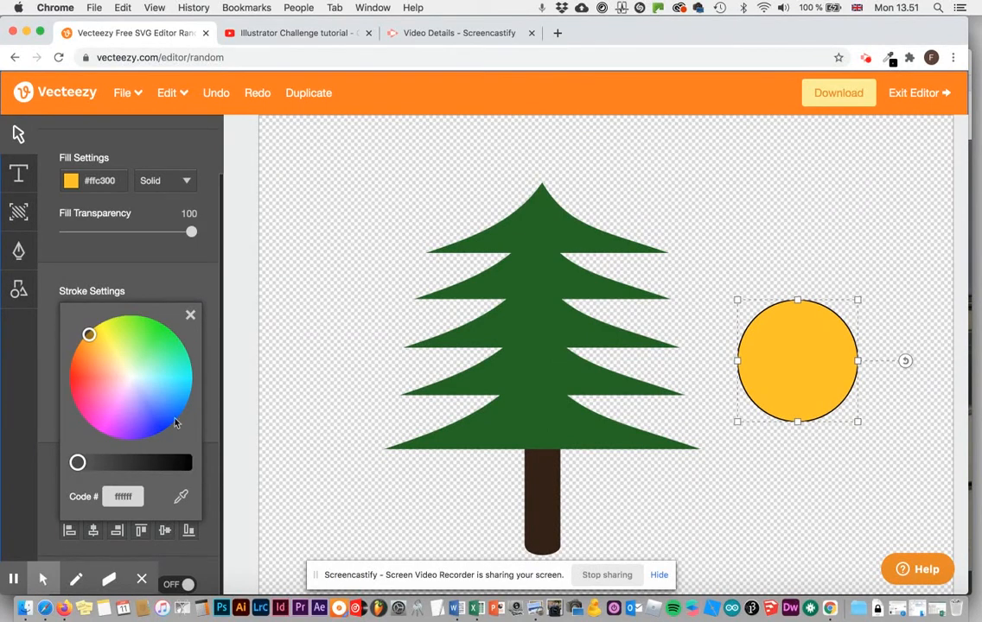
pyautogui.click(190, 315)
pyautogui.moveTo(96, 413)
pyautogui.mouseDown()
pyautogui.moveTo(84, 414)
pyautogui.moveTo(114, 414)
pyautogui.moveTo(61, 414)
pyautogui.moveTo(97, 414)
pyautogui.mouseUp()
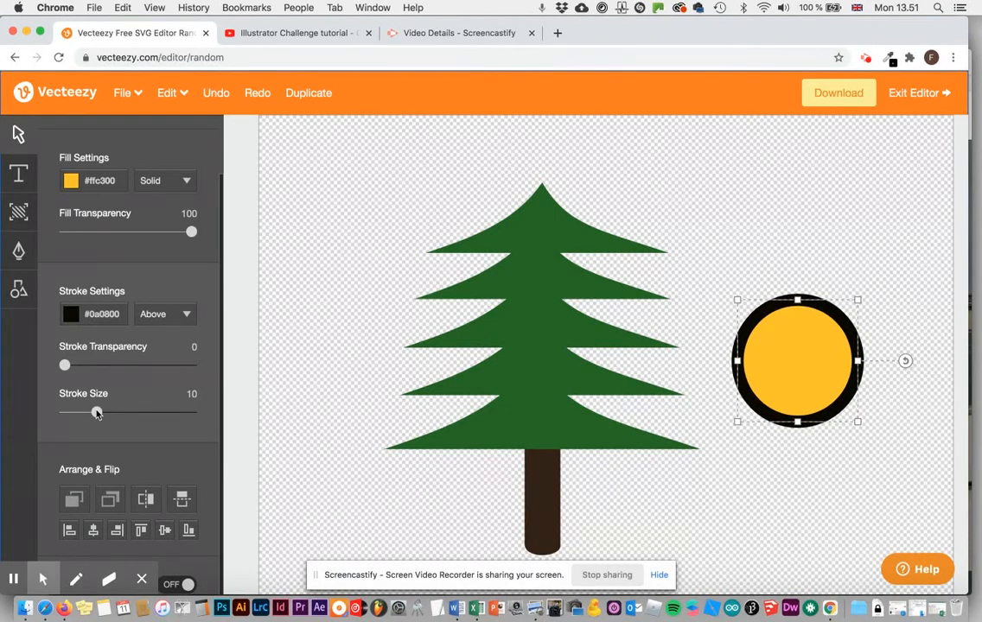
pyautogui.click(185, 315)
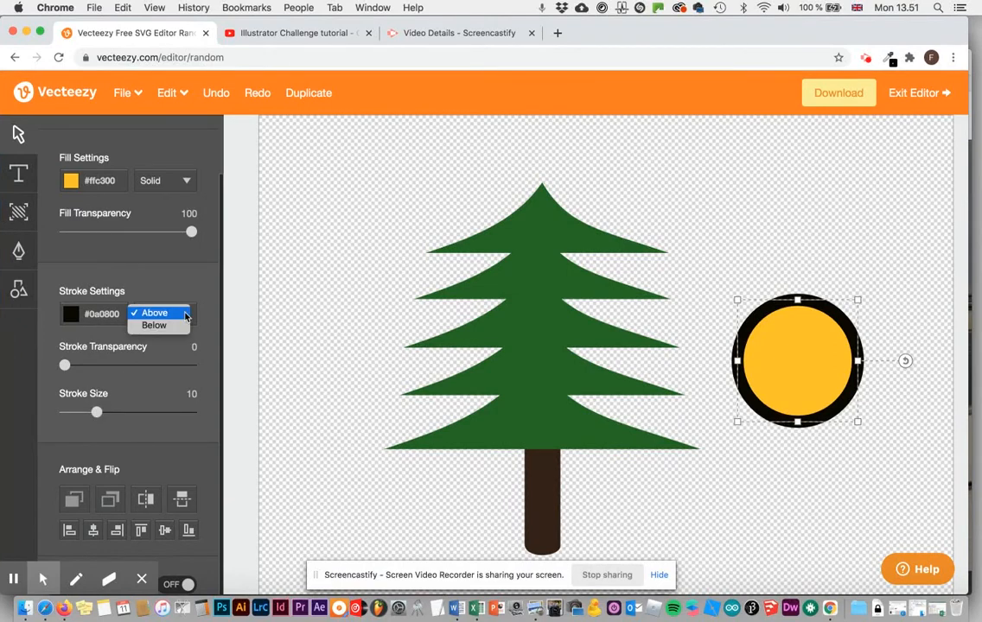
pyautogui.click(191, 286)
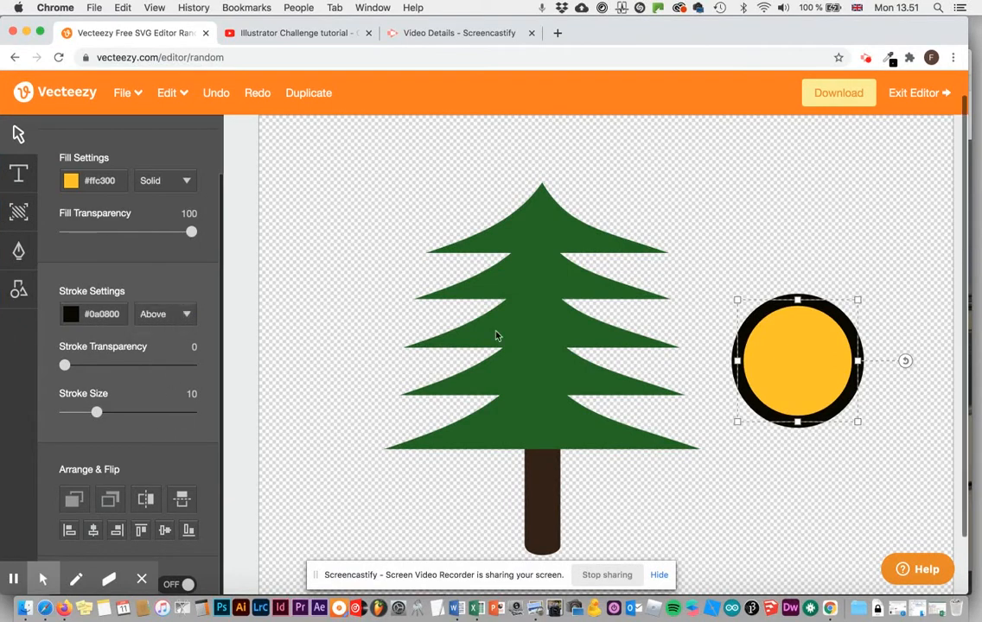
# Shrink the yellow circle to bauble size and place it on the right side of the tree's third tier.
pyautogui.moveTo(737, 299); pyautogui.dragTo(782, 402)
pyautogui.moveTo(678, 393); pyautogui.dragTo(609, 352)
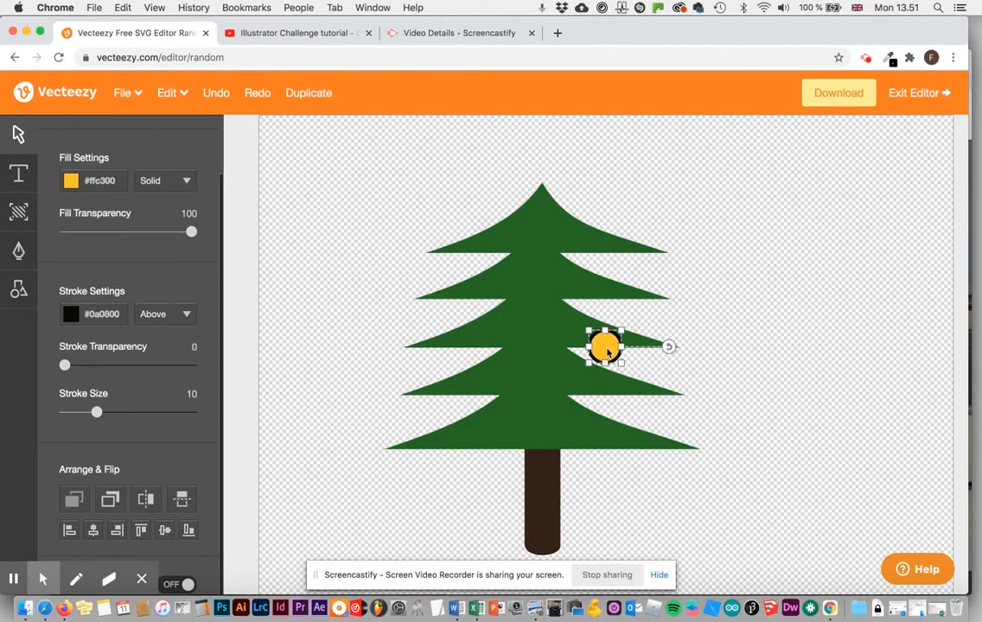
# Copy the yellow bauble to the left side of the fourth tier and fill the copy lime green #94ff36.
pyautogui.press('super+c')
pyautogui.press('super+v')
pyautogui.moveTo(608, 351); pyautogui.dragTo(486, 391)
pyautogui.click(72, 181)
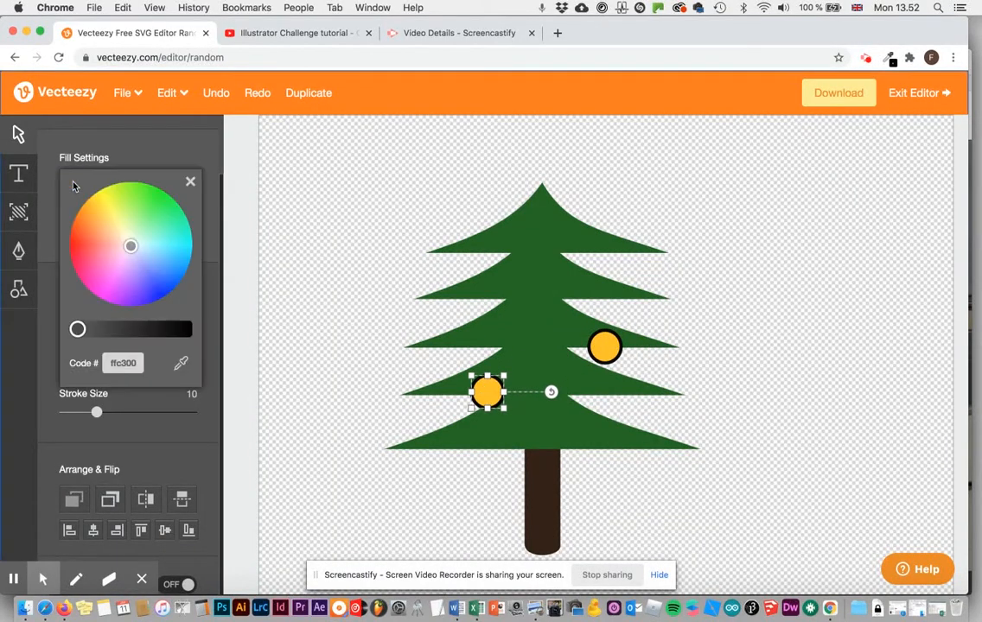
pyautogui.moveTo(87, 248); pyautogui.dragTo(129, 189)
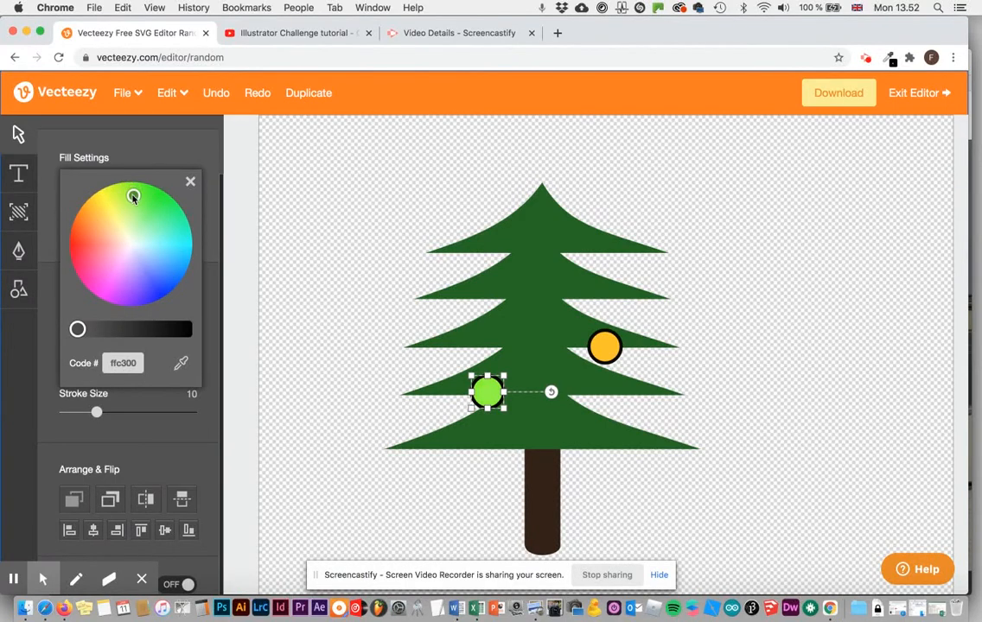
pyautogui.click(191, 183)
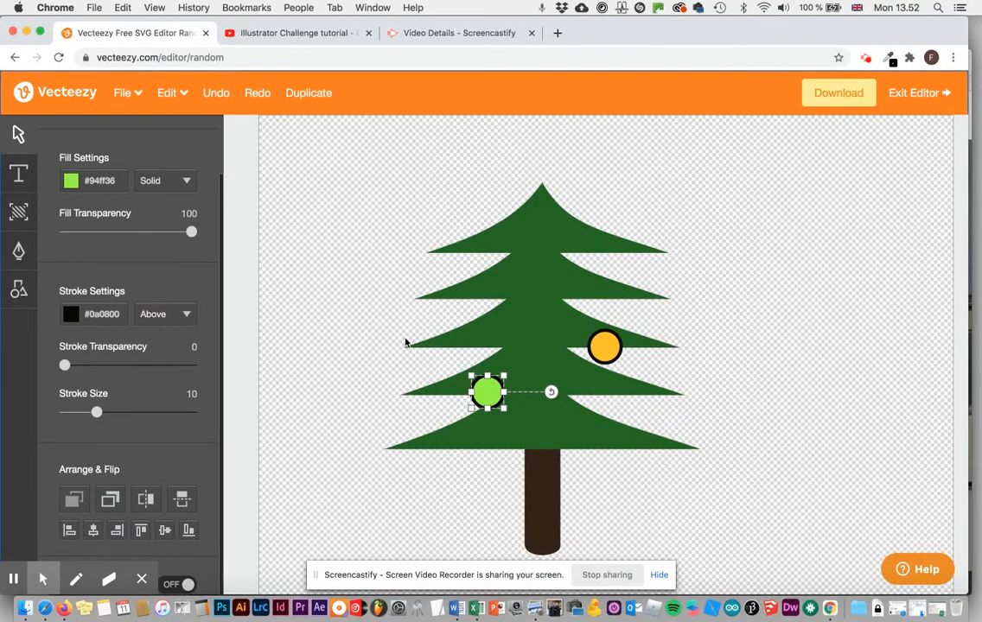
# Copy the green bauble to the left side of the top tier and fill the copy pink #ff30e7.
pyautogui.click(428, 346)
pyautogui.click(487, 393)
pyautogui.hotkey('ctrl', 'c')
pyautogui.hotkey('ctrl', 'v')
pyautogui.moveTo(486, 393); pyautogui.dragTo(457, 226)
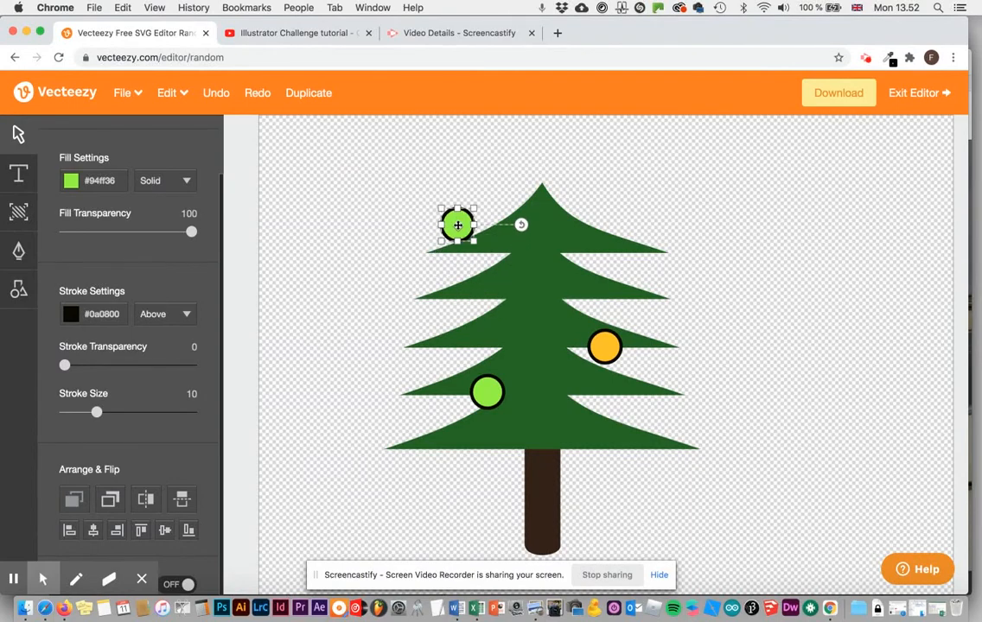
pyautogui.click(71, 182)
pyautogui.click(104, 273)
pyautogui.moveTo(104, 273); pyautogui.dragTo(101, 288)
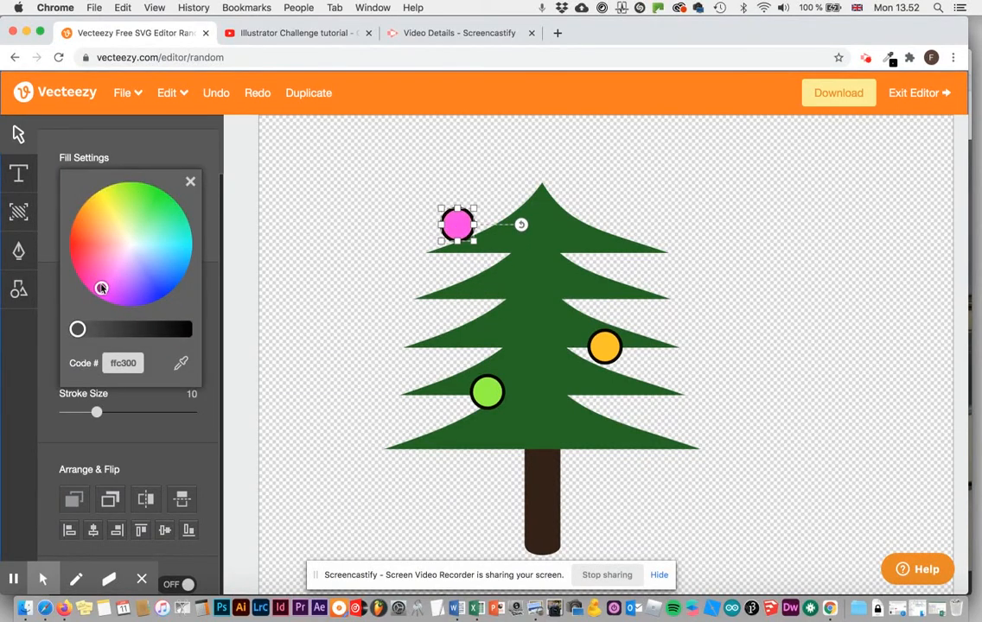
pyautogui.click(331, 192)
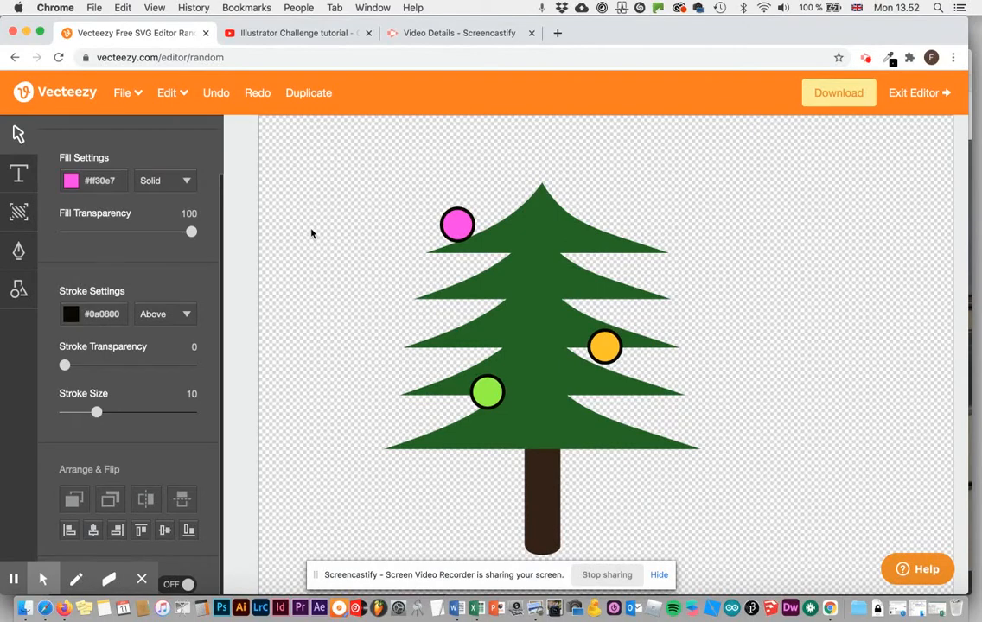
# Add a new text object in the empty area to the left of the treetop.
pyautogui.click(17, 179)
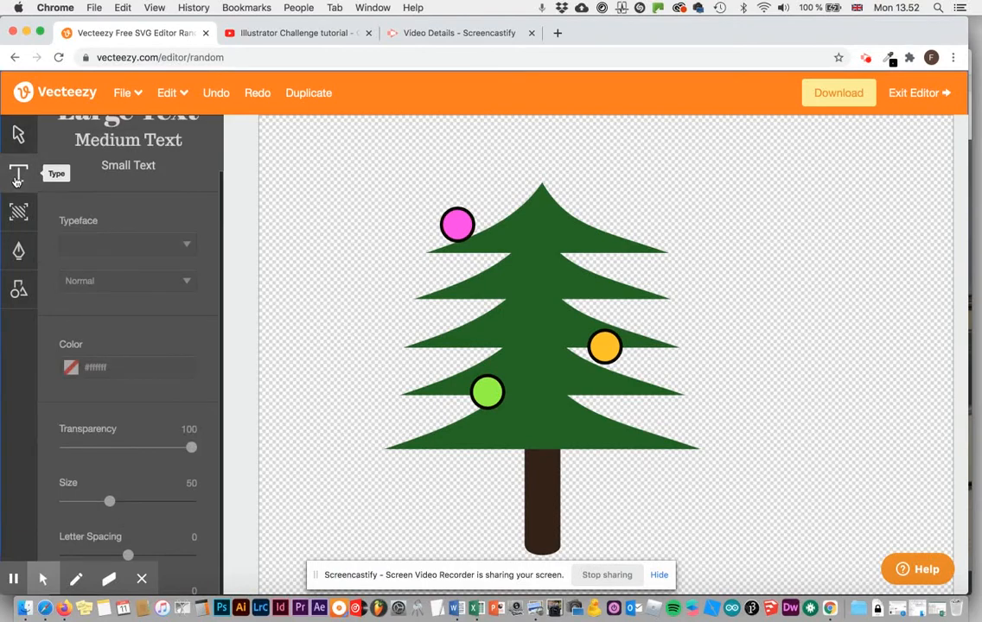
pyautogui.click(342, 180)
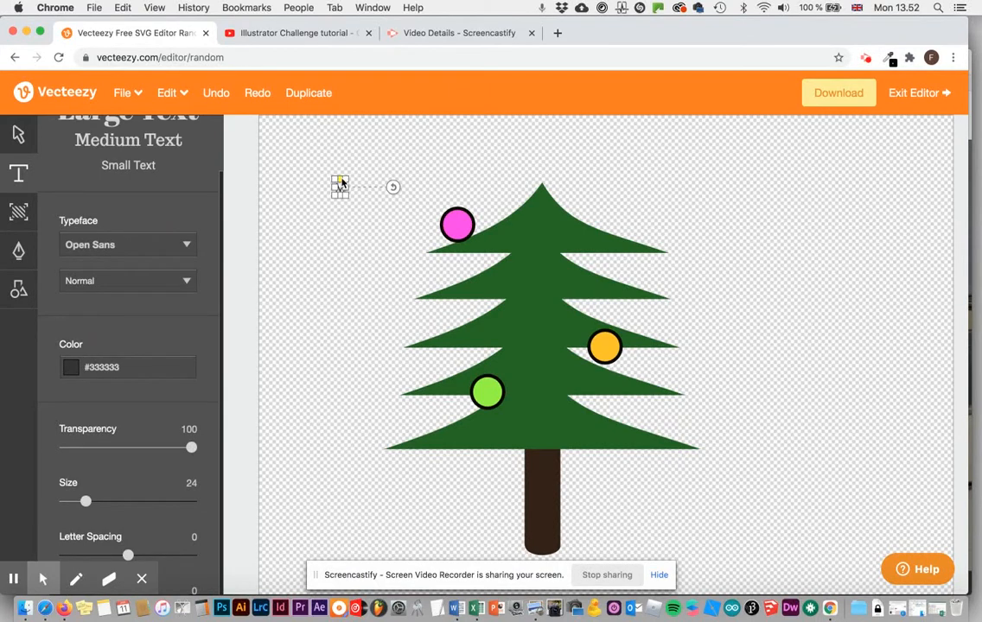
pyautogui.click(18, 134)
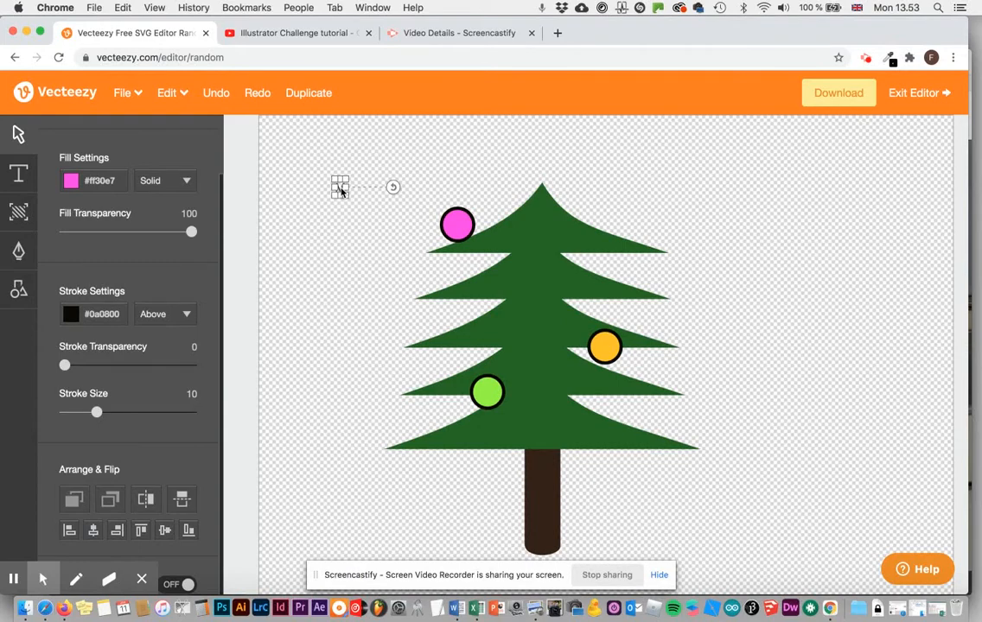
# Save the design for later and dismiss the save confirmation.
pyautogui.click(134, 93)
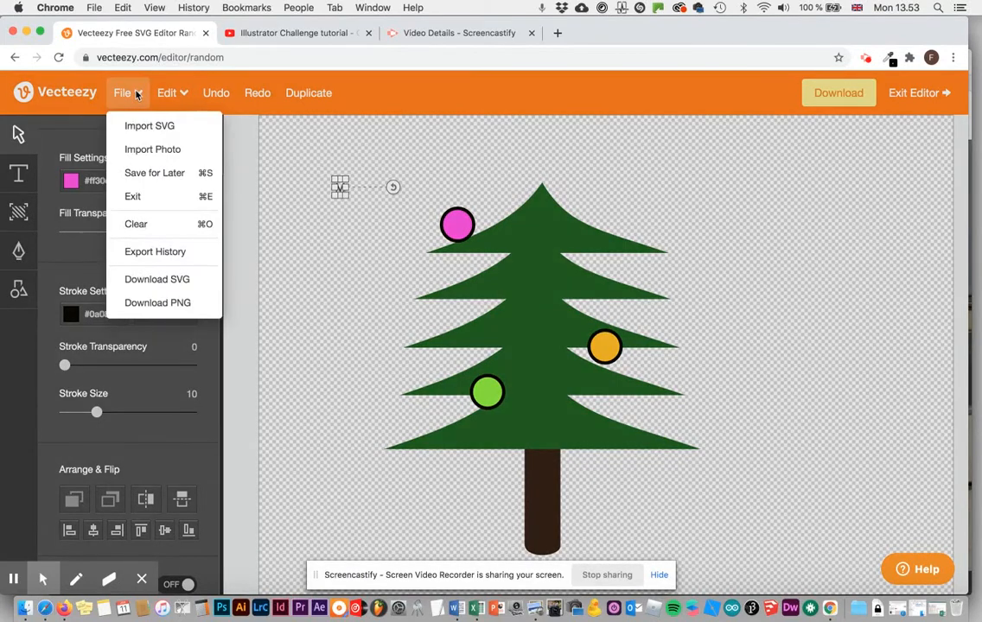
pyautogui.click(151, 172)
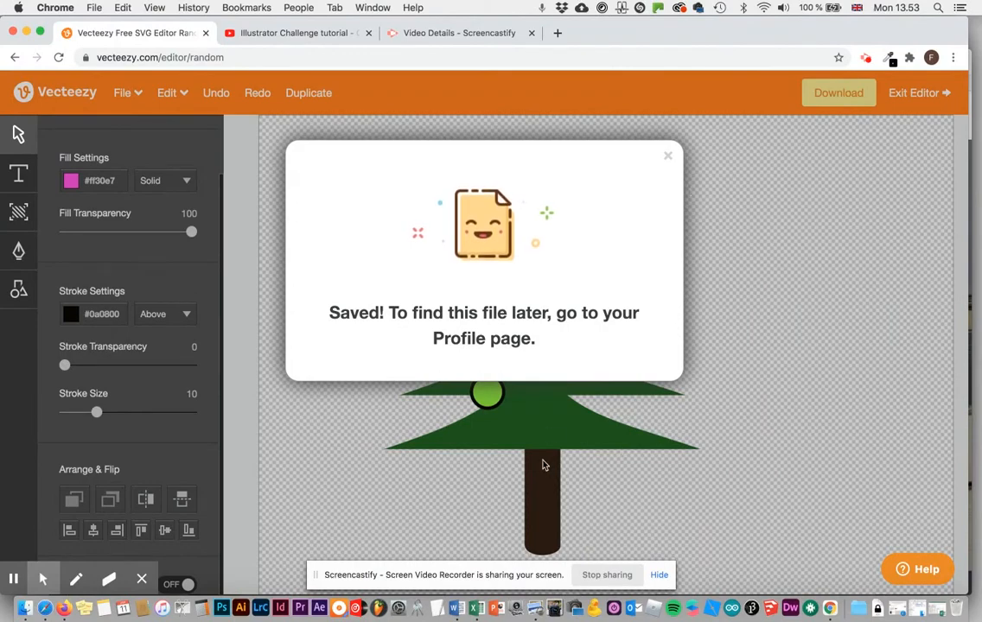
pyautogui.click(668, 156)
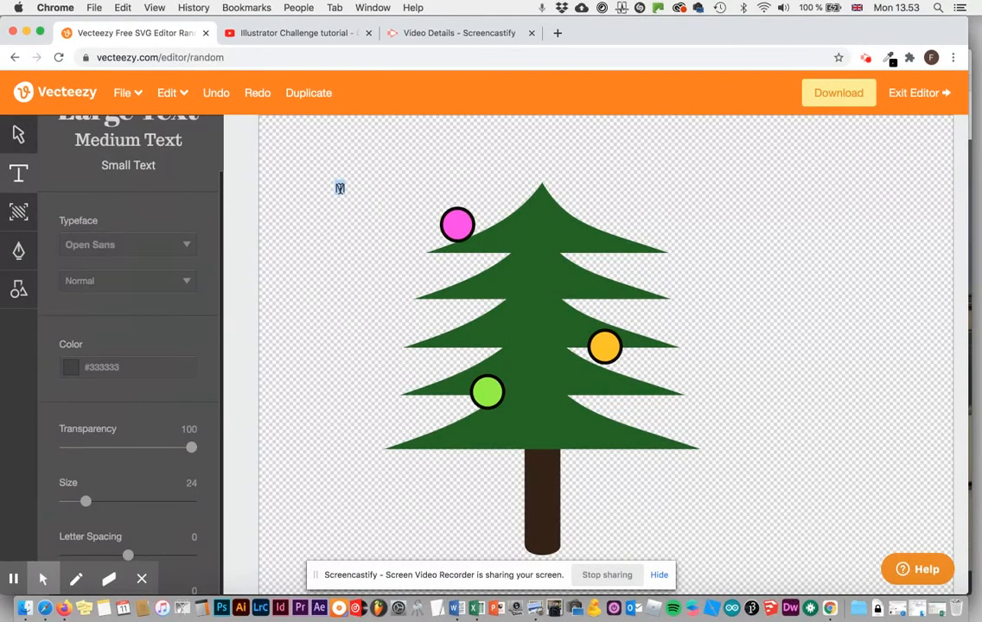
# Change the text beside the treetop to "Merry" and colour it red #e32110.
pyautogui.write('N')
pyautogui.click(364, 211)
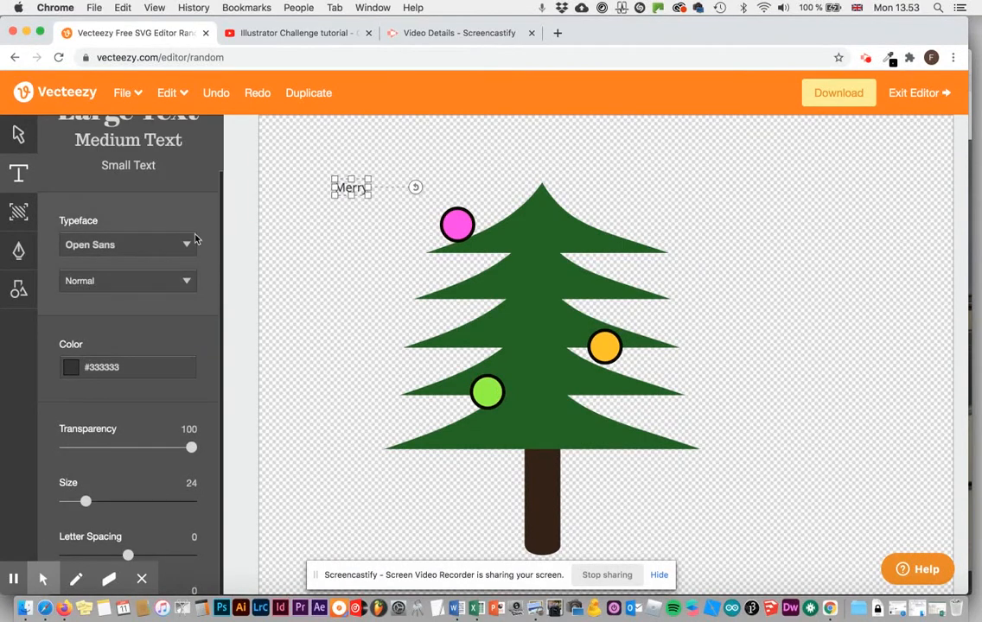
pyautogui.click(69, 374)
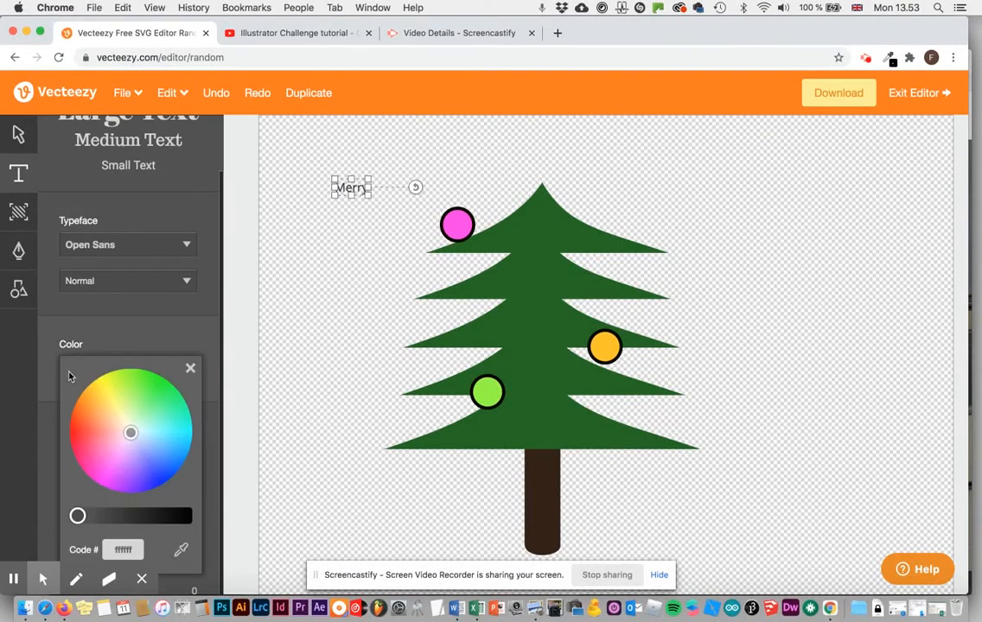
pyautogui.click(73, 432)
pyautogui.moveTo(183, 521); pyautogui.dragTo(80, 518)
pyautogui.click(172, 334)
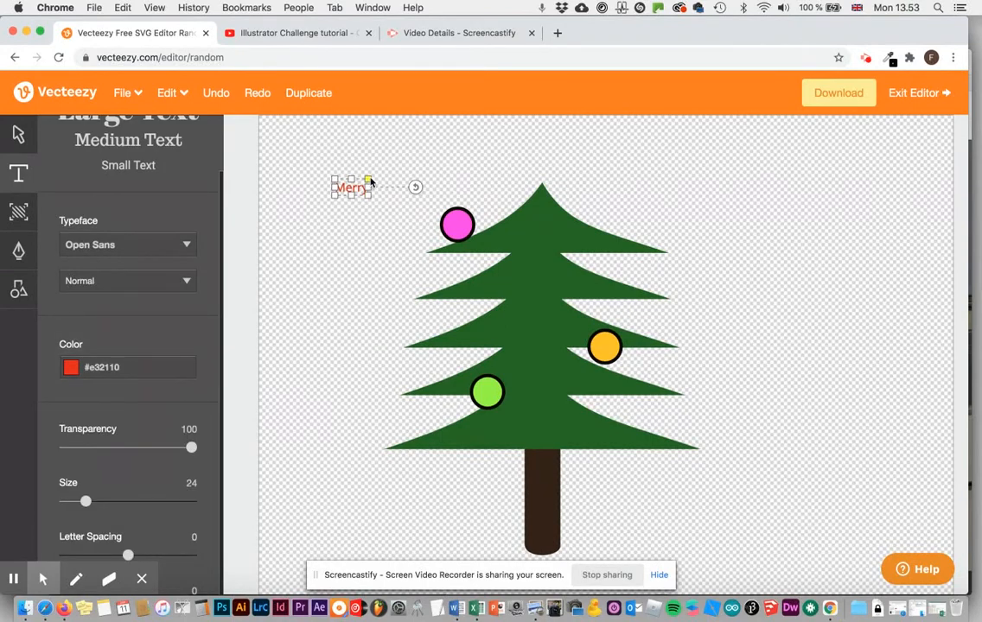
# Enlarge the "Merry" text to a size of about 56 and tilt it so it slopes upward toward the treetop.
pyautogui.click(18, 134)
pyautogui.moveTo(367, 181); pyautogui.dragTo(437, 175)
pyautogui.moveTo(372, 205); pyautogui.dragTo(412, 188)
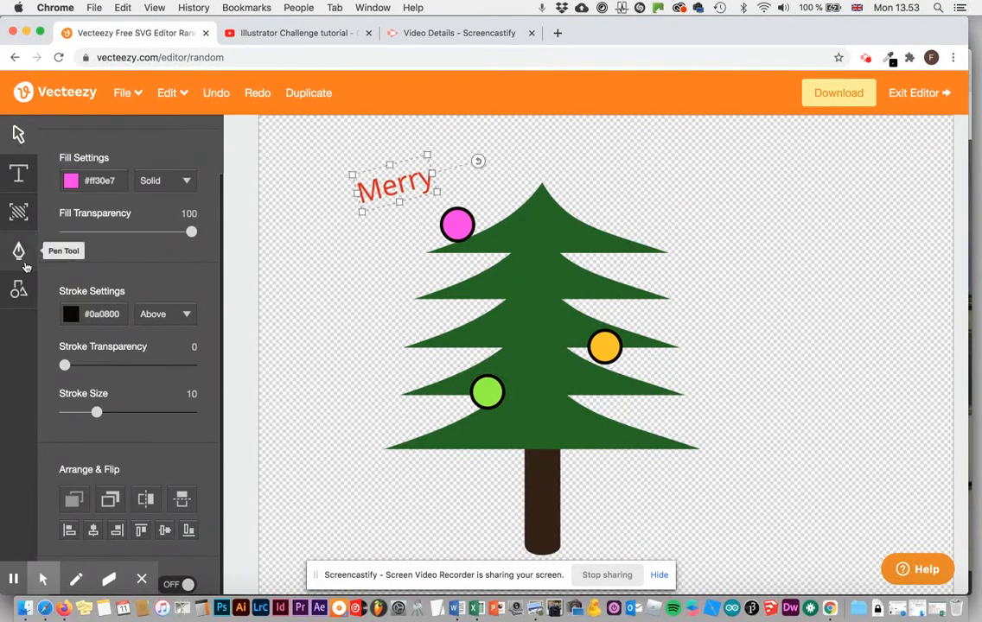
# Try the Almendra Display, Almendra SC and Aclonica typefaces on the "Merry" text.
pyautogui.click(19, 177)
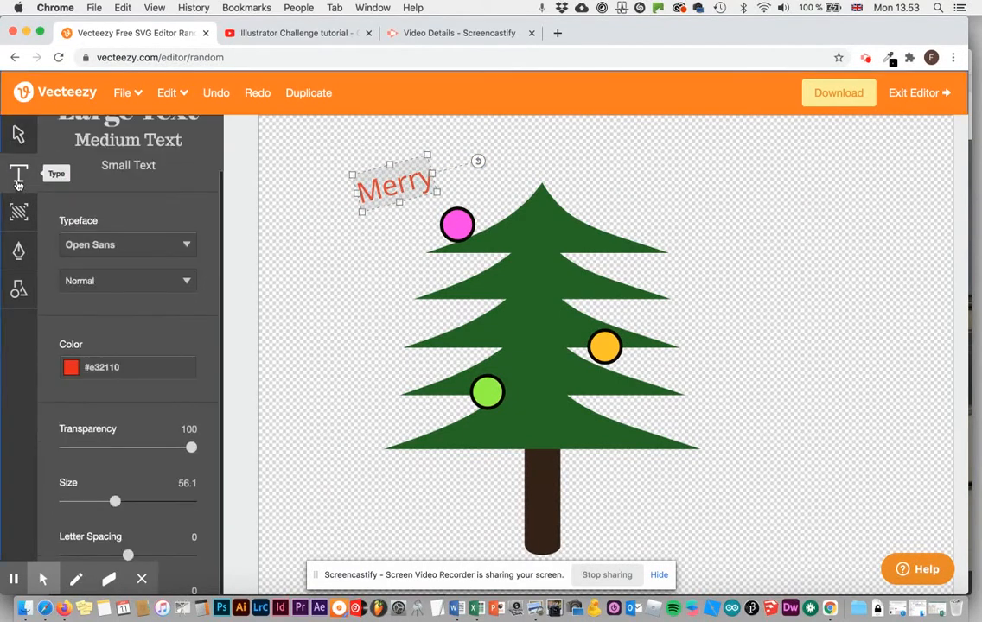
pyautogui.click(82, 246)
pyautogui.scroll(-1, 115, 340)
pyautogui.scroll(-5, 115, 340)
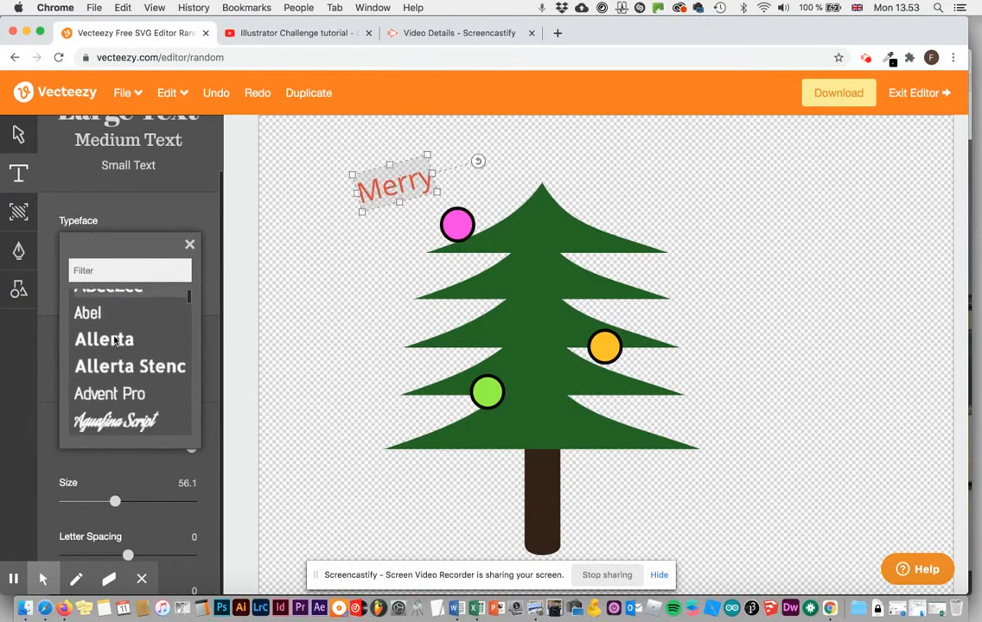
pyautogui.scroll(-2, 115, 340)
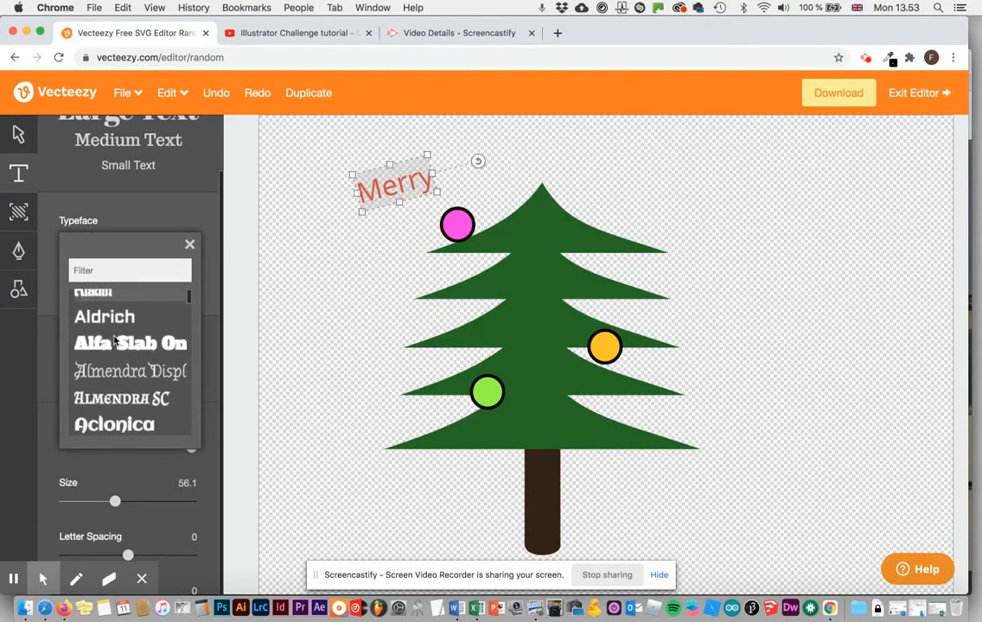
pyautogui.click(111, 375)
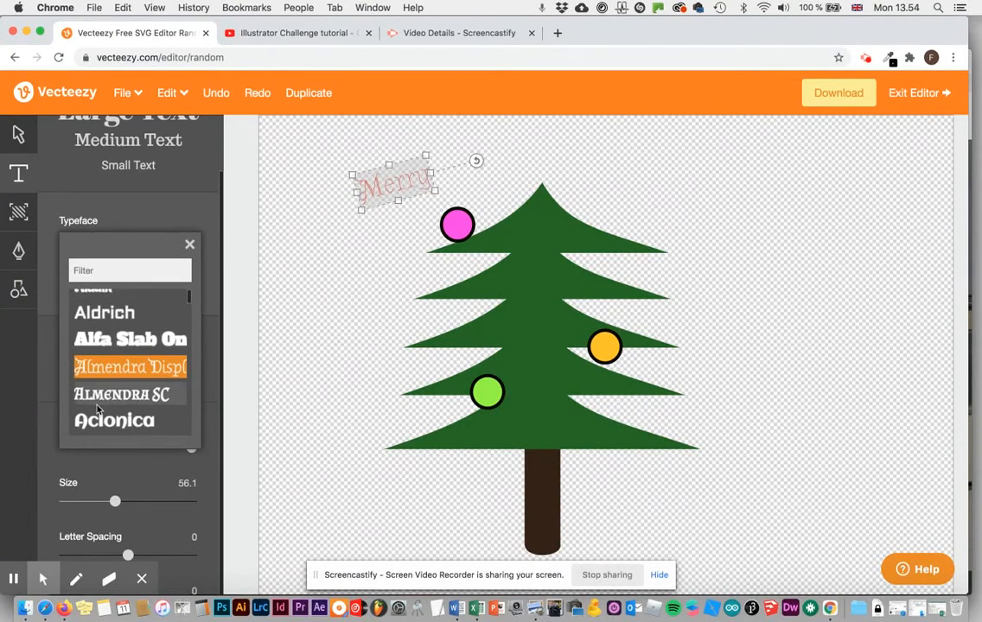
pyautogui.click(99, 394)
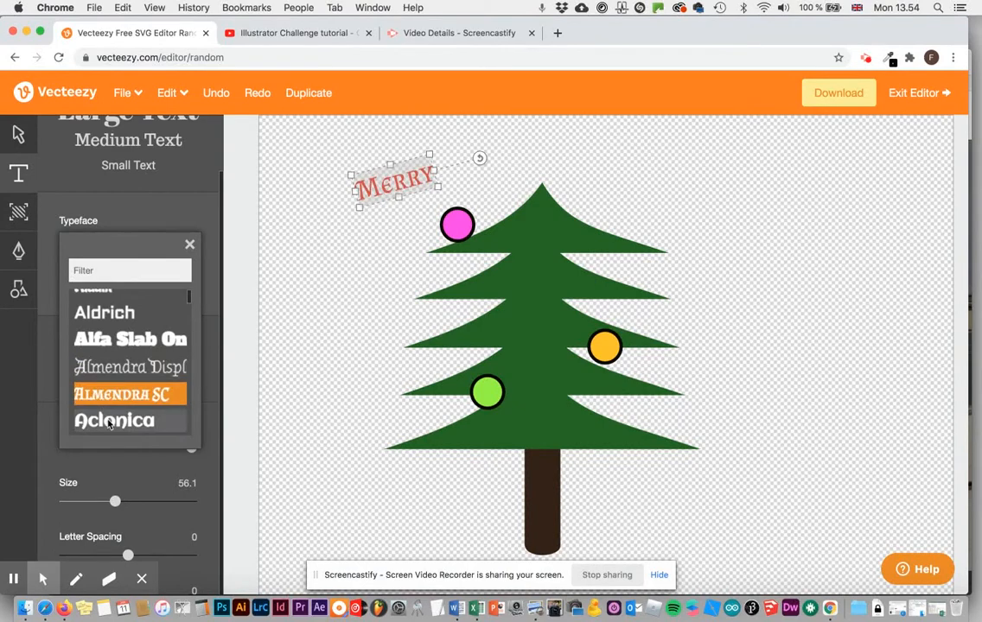
pyautogui.click(110, 420)
# Set the typeface of the "Merry" text to Almendra SC.
pyautogui.scroll(-2, 118, 361)
pyautogui.scroll(-5, 119, 362)
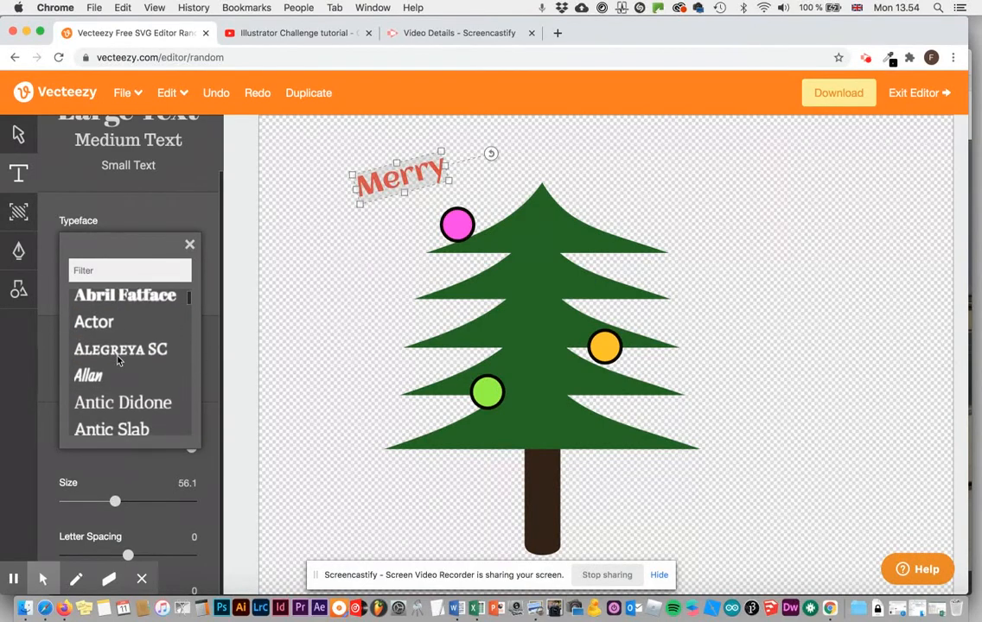
pyautogui.scroll(-6, 119, 361)
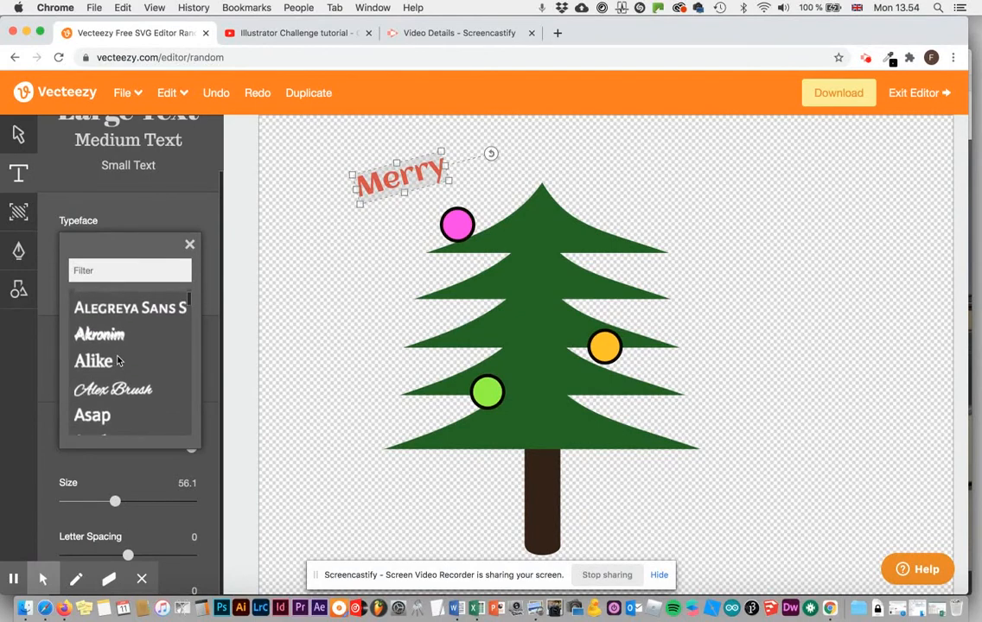
pyautogui.scroll(-2, 118, 362)
pyautogui.scroll(10, 118, 361)
pyautogui.click(121, 402)
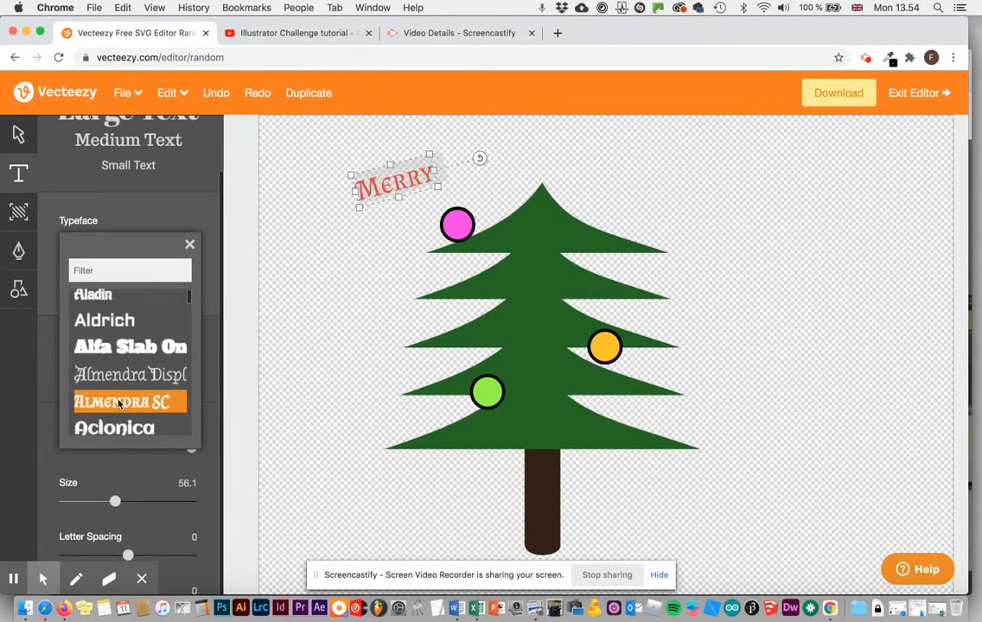
pyautogui.click(349, 241)
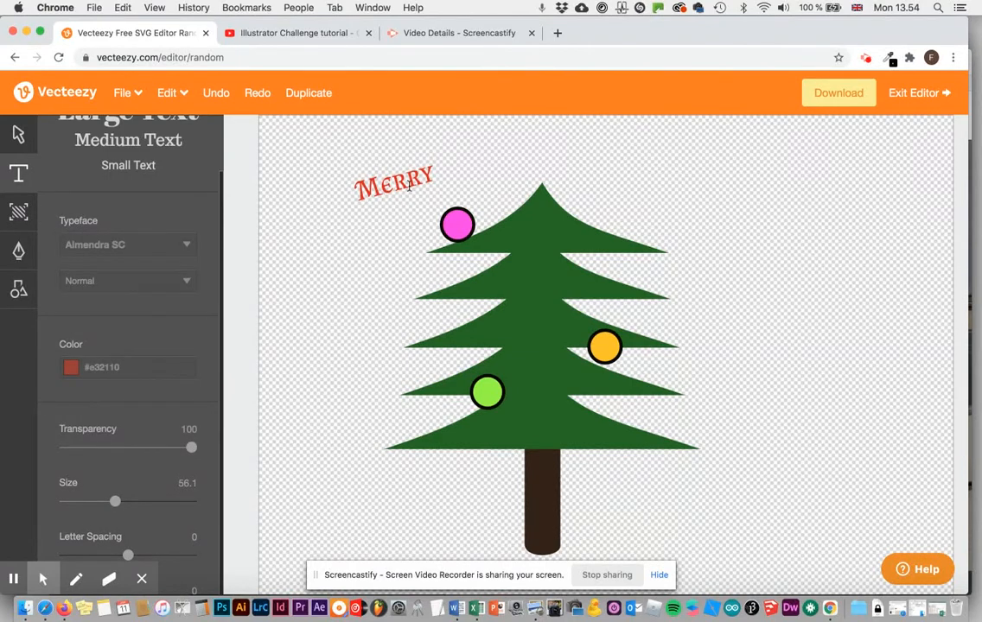
# Add a second text object reading "CHRISTMAS!" below "Merry", beside the tree's top tier.
pyautogui.click(19, 173)
pyautogui.doubleClick(381, 249)
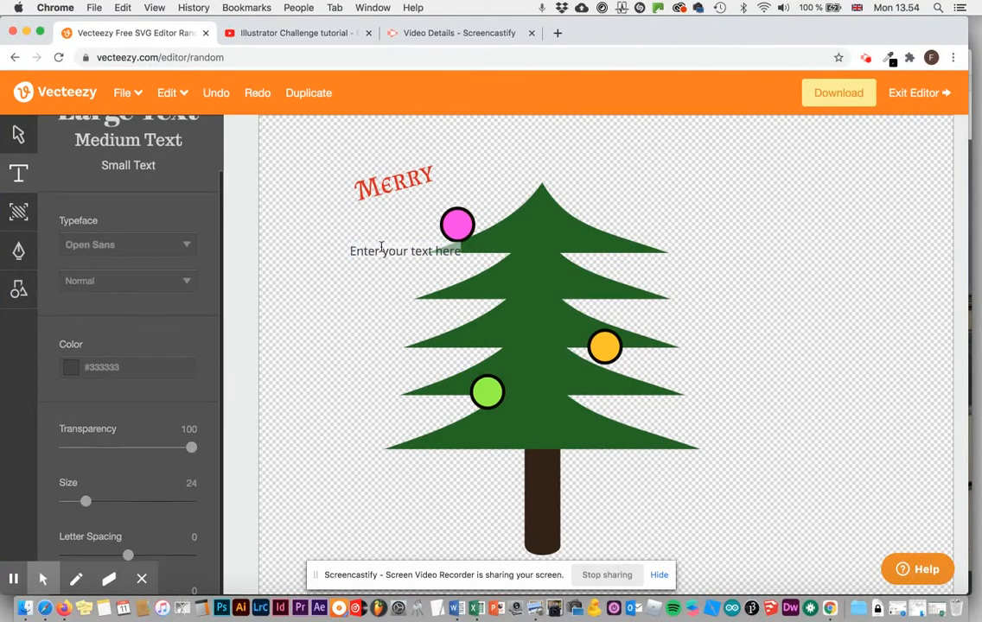
pyautogui.write('C')
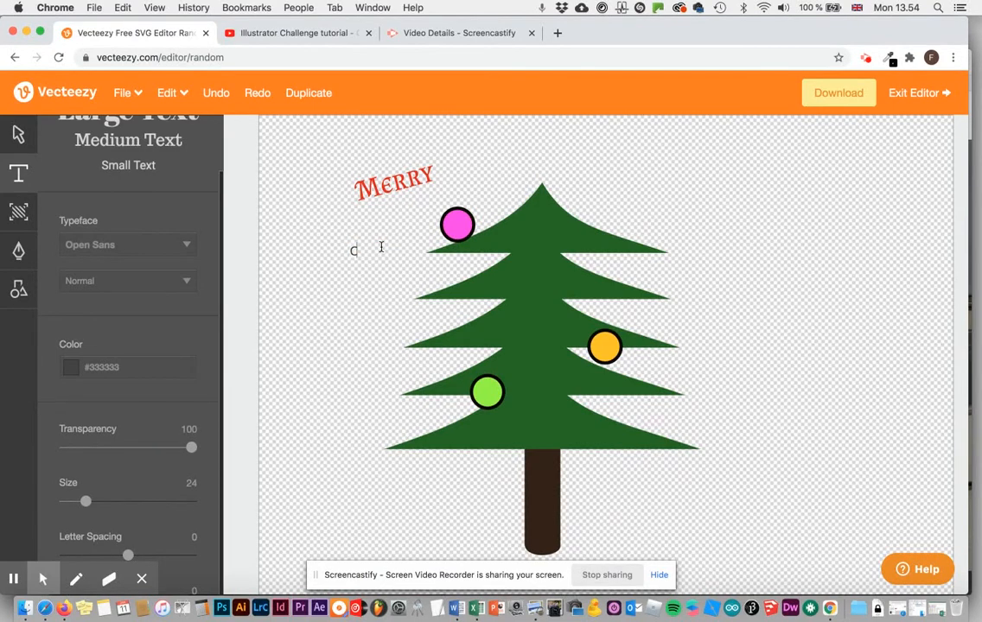
pyautogui.write('HRISTMAS')
pyautogui.click(18, 133)
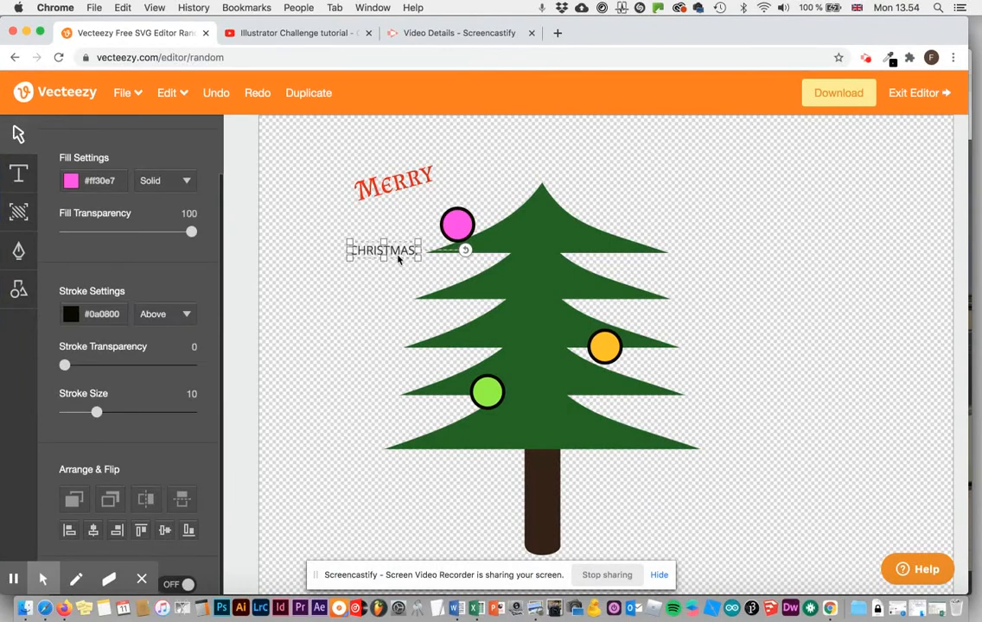
# Look up the colour code of "Merry" and apply the same red, #e32110, to the "CHRISTMAS!" text.
pyautogui.click(400, 185)
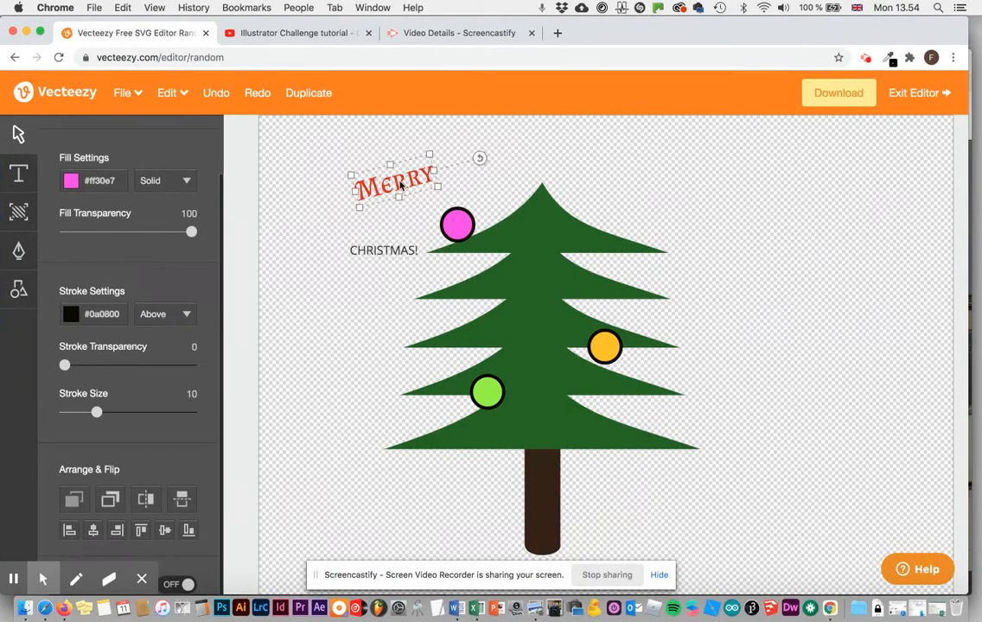
pyautogui.click(19, 172)
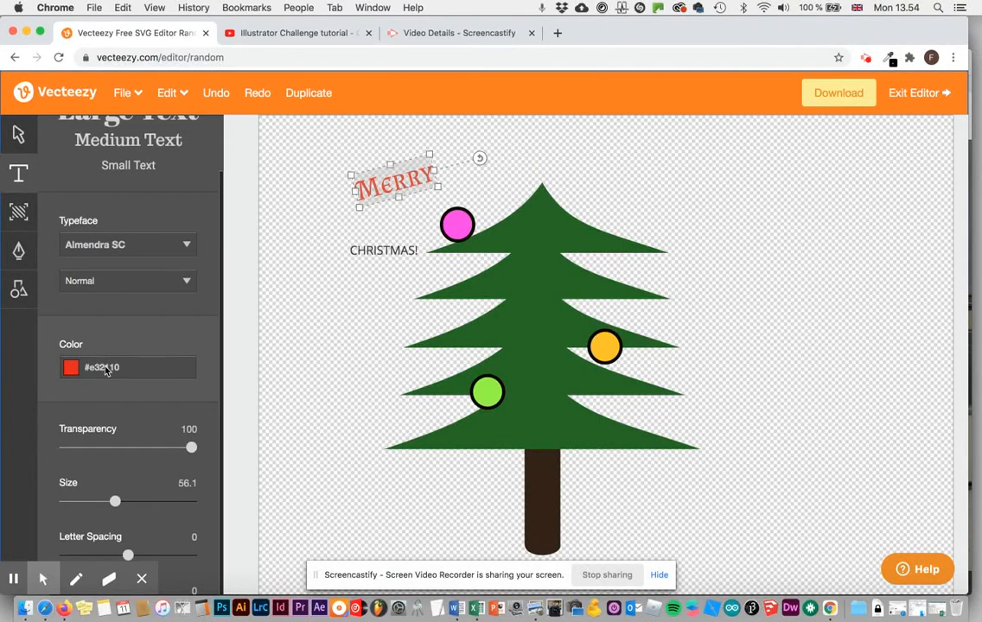
pyautogui.doubleClick(386, 251)
pyautogui.click(72, 368)
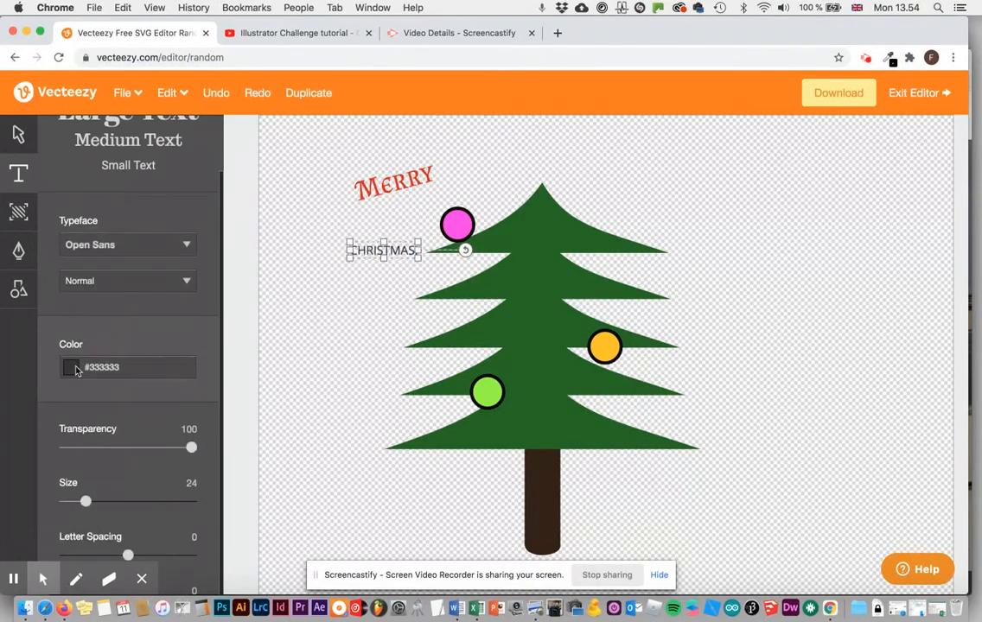
pyautogui.click(118, 549)
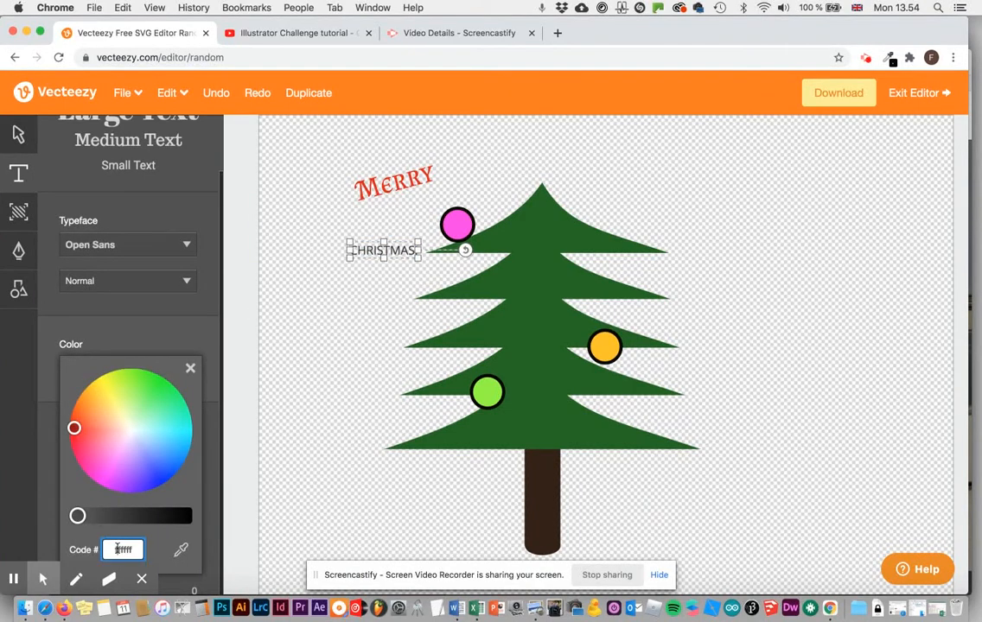
pyautogui.doubleClick(117, 549)
pyautogui.write('e82110')
pyautogui.press('Return')
pyautogui.click(189, 369)
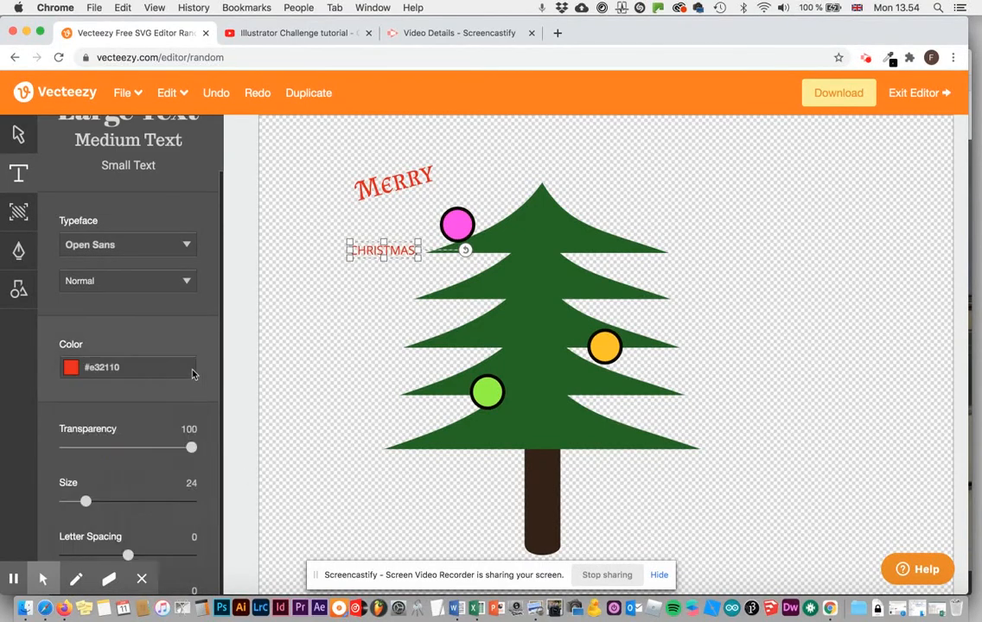
# Try the Alegreya Sans SC and Almendra typefaces on the "CHRISTMAS!" text.
pyautogui.click(120, 248)
pyautogui.scroll(-5, 113, 383)
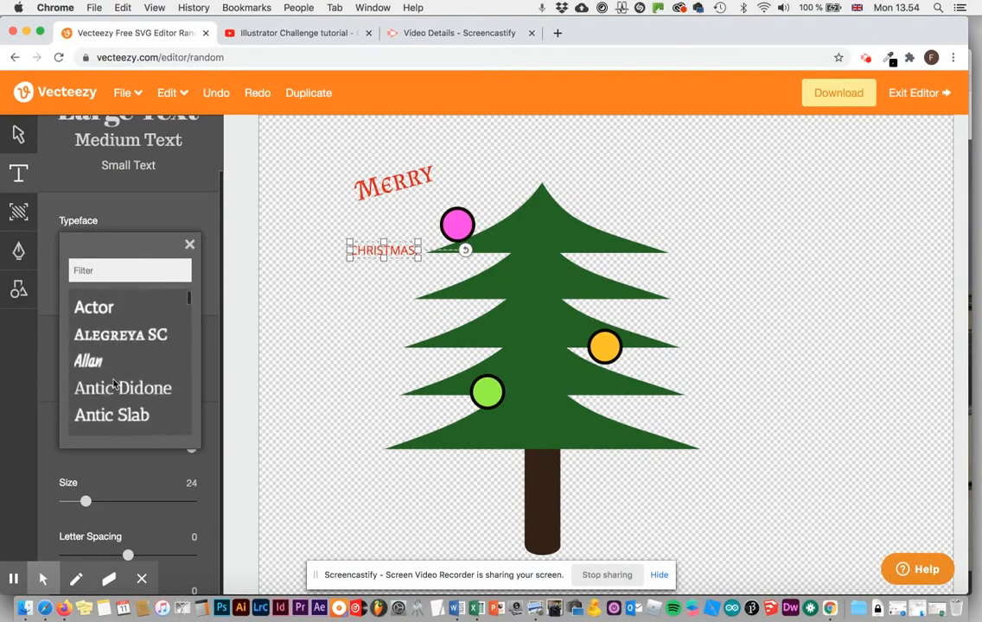
pyautogui.scroll(1, 114, 386)
pyautogui.scroll(-3, 113, 384)
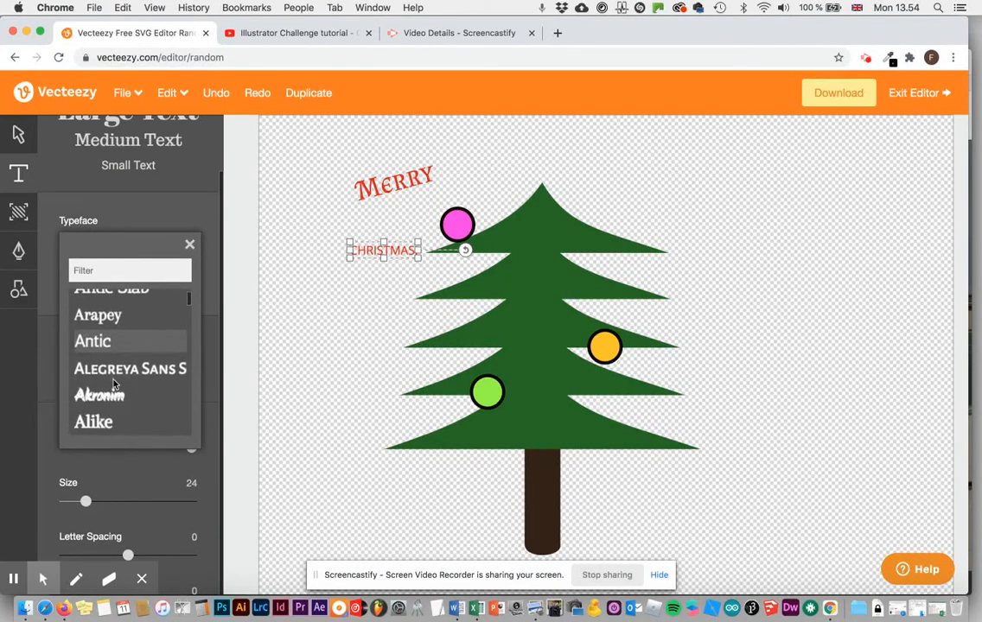
pyautogui.click(113, 385)
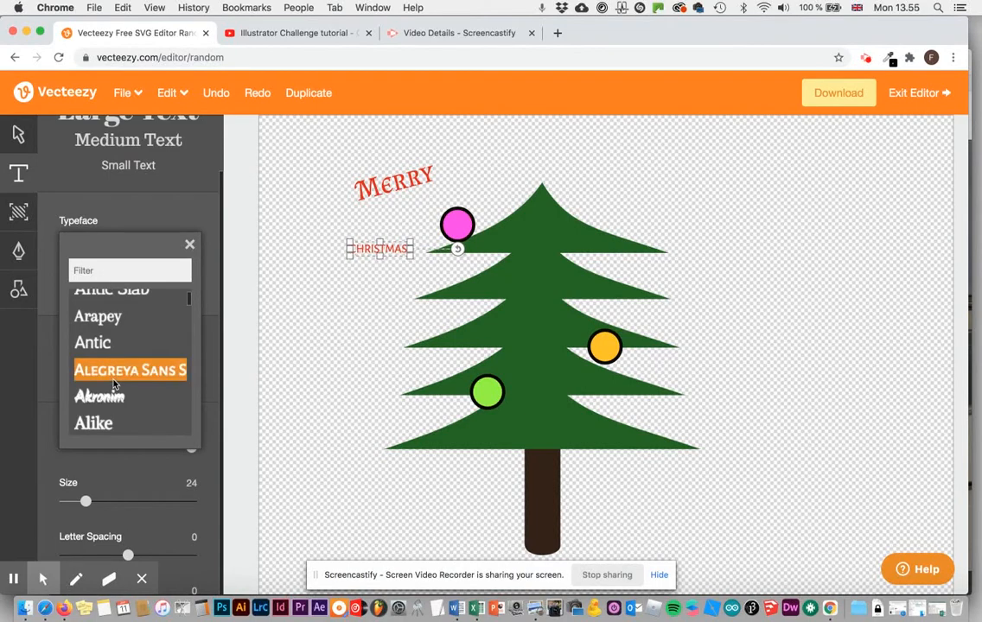
pyautogui.scroll(-4, 113, 385)
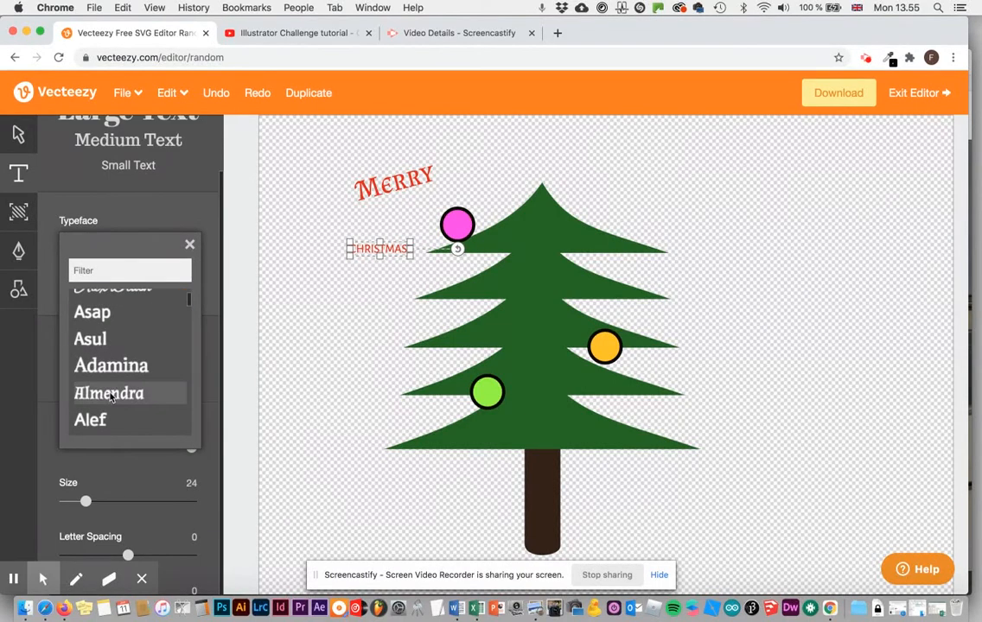
pyautogui.click(111, 395)
# Set the typeface of the "CHRISTMAS!" text to Almendra SC to match "Merry".
pyautogui.scroll(-5, 111, 397)
pyautogui.scroll(10, 111, 398)
pyautogui.scroll(5, 111, 397)
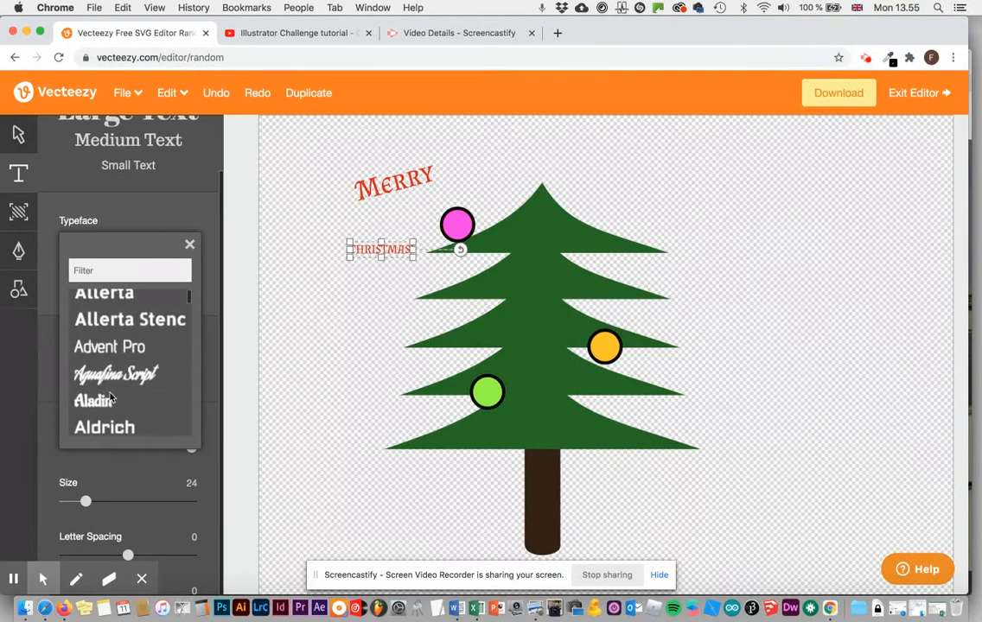
pyautogui.scroll(-3, 111, 397)
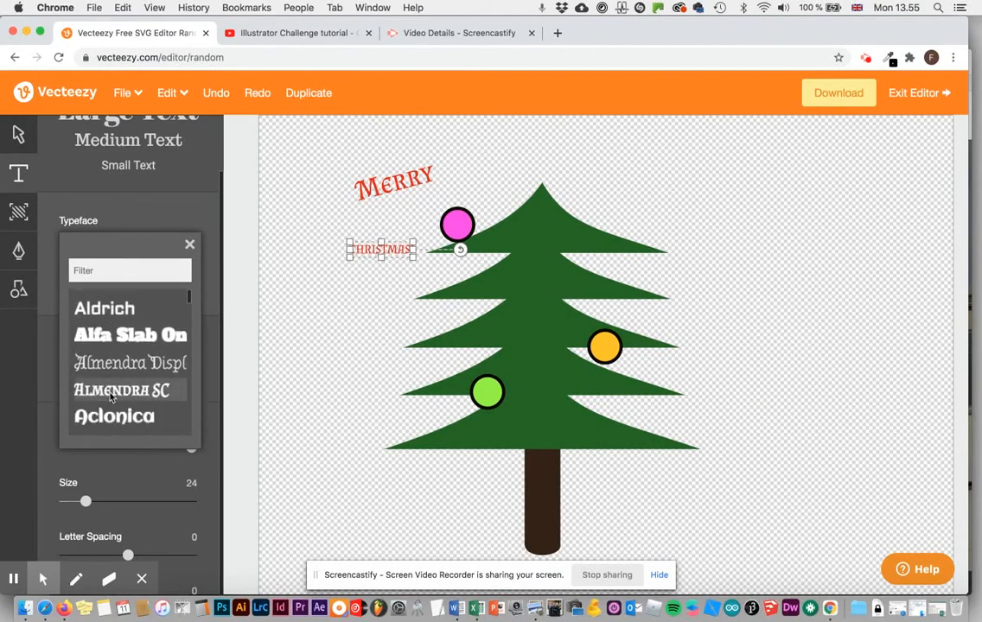
pyautogui.click(103, 390)
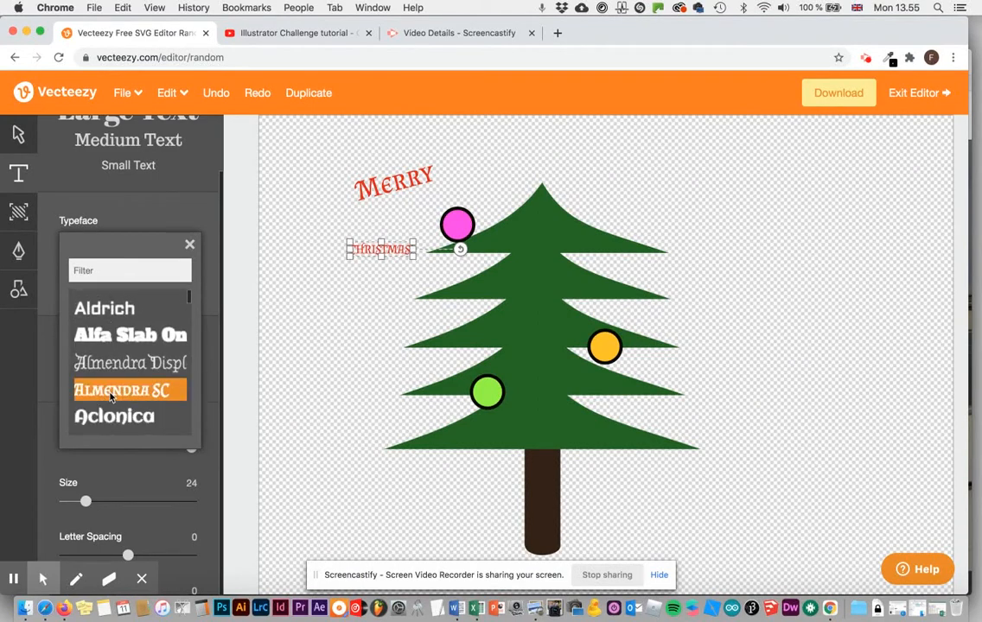
pyautogui.click(191, 247)
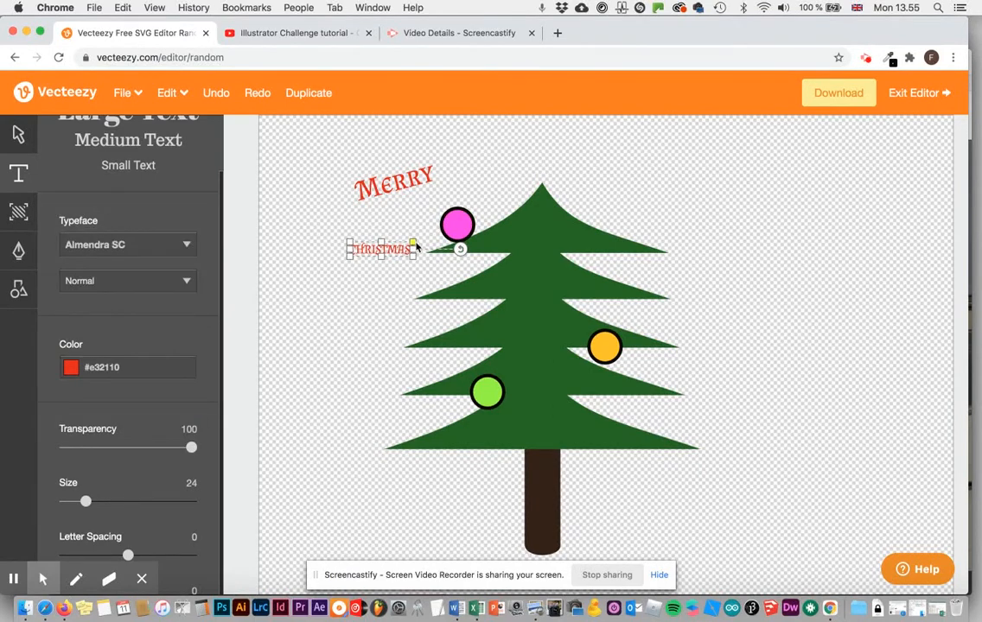
# Enlarge the "CHRISTMAS!" text, tilt it slightly clockwise and move it beside the trunk, below the tree's lowest tier.
pyautogui.click(19, 134)
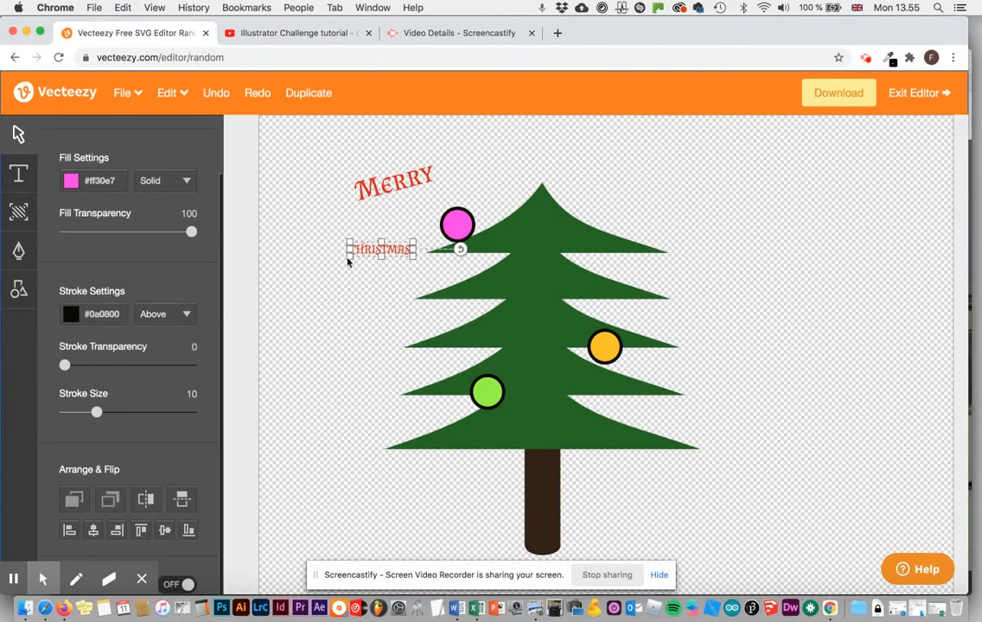
pyautogui.moveTo(349, 258); pyautogui.dragTo(291, 304)
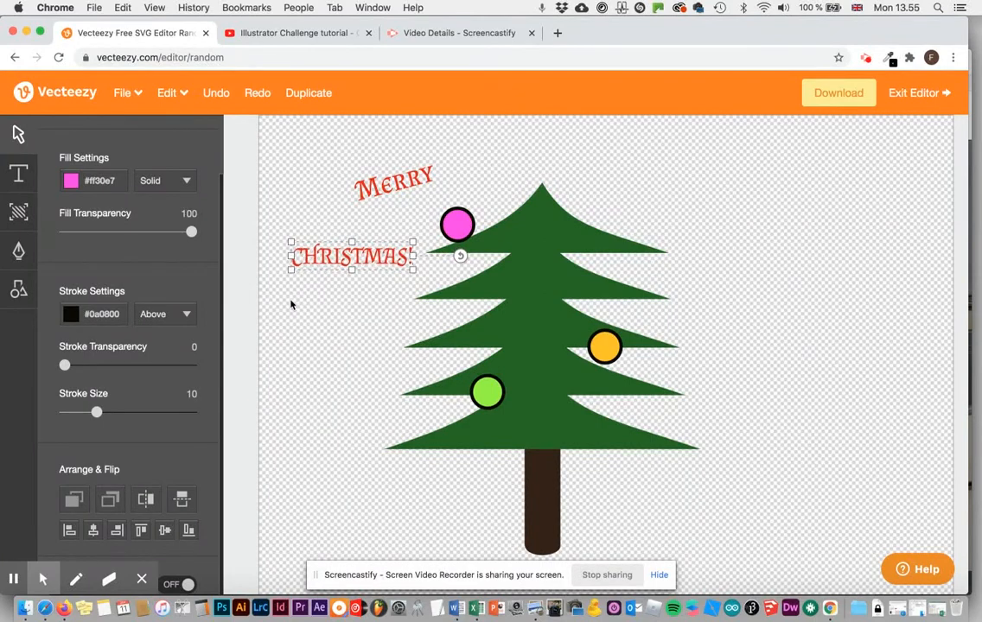
pyautogui.moveTo(460, 255); pyautogui.dragTo(459, 276)
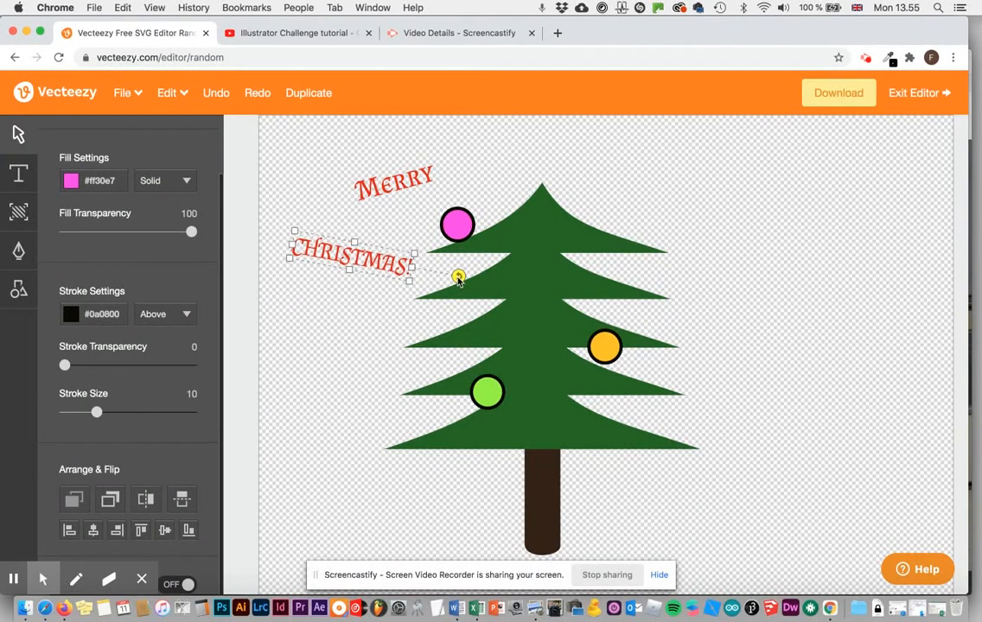
pyautogui.moveTo(376, 263); pyautogui.dragTo(693, 522)
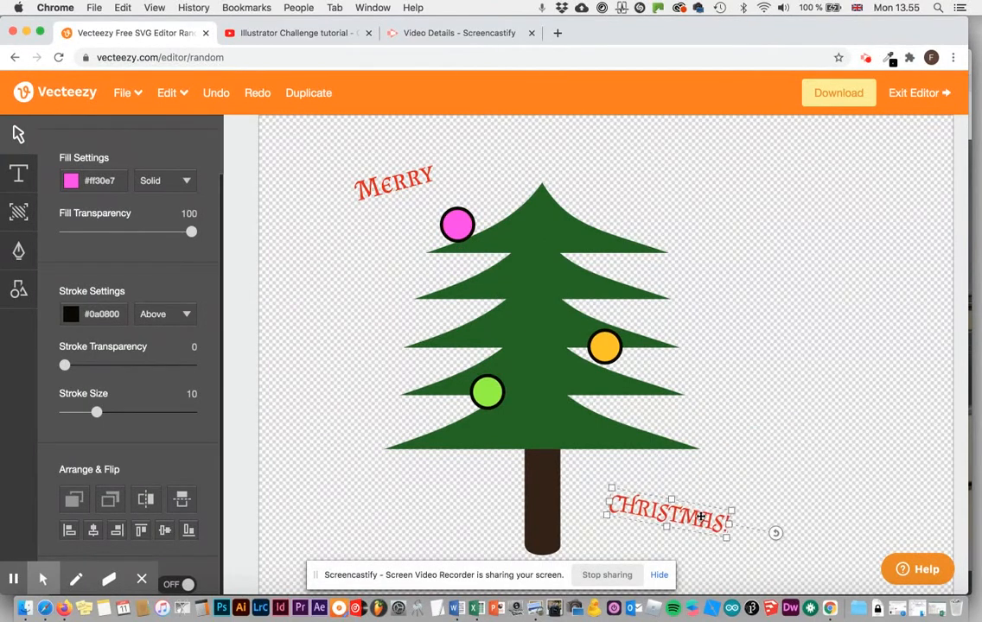
pyautogui.click(786, 400)
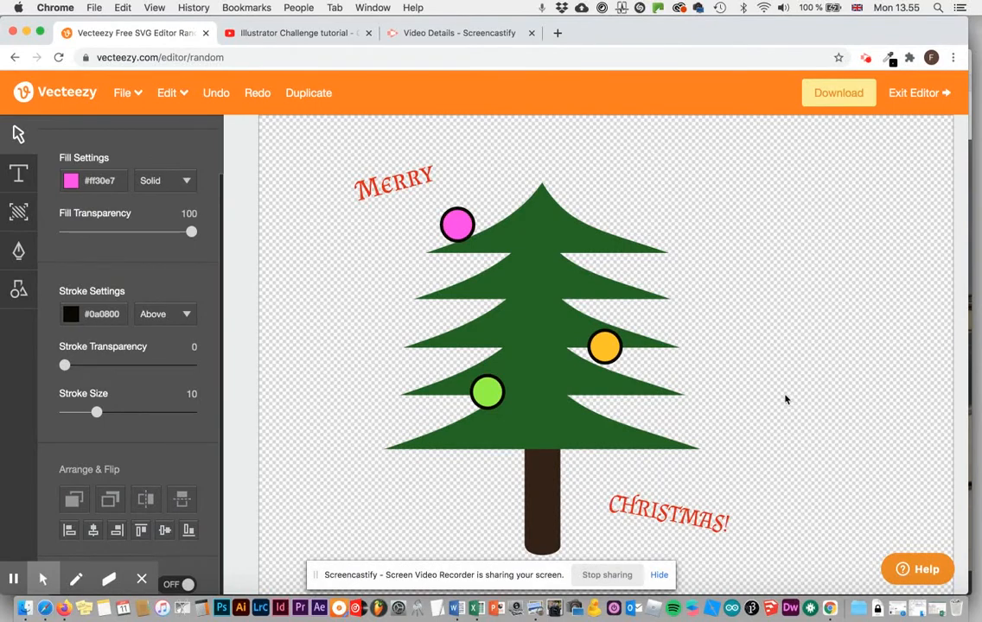
# Save the card design for later and dismiss the save confirmation.
pyautogui.click(122, 92)
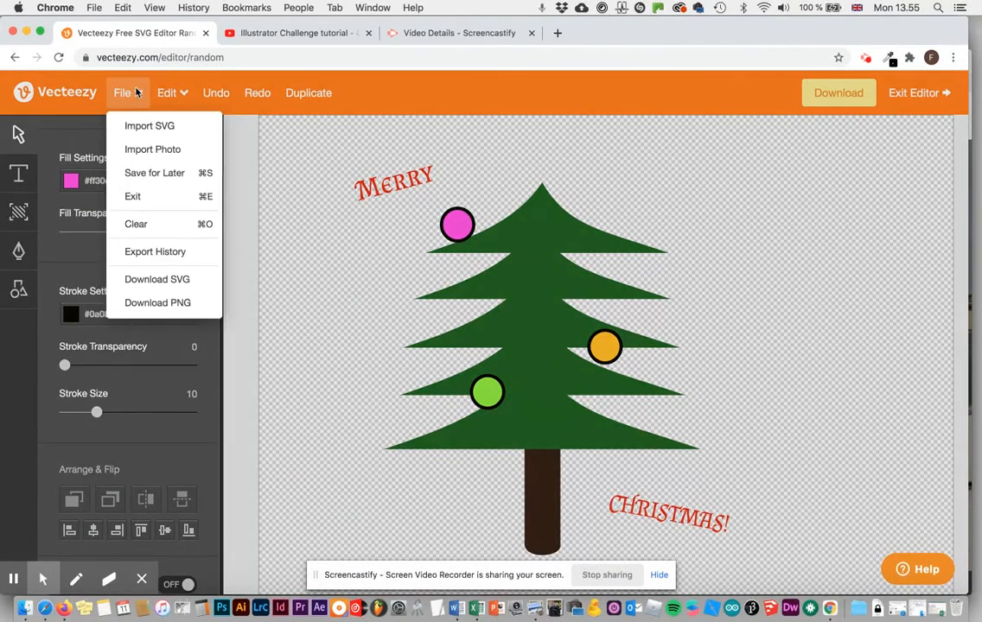
pyautogui.click(165, 178)
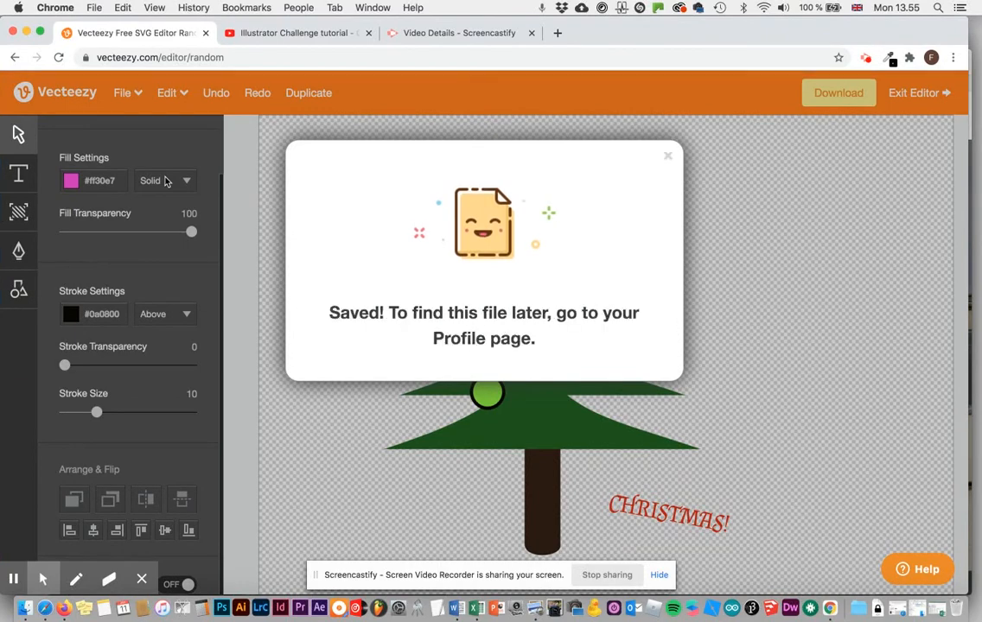
pyautogui.click(668, 157)
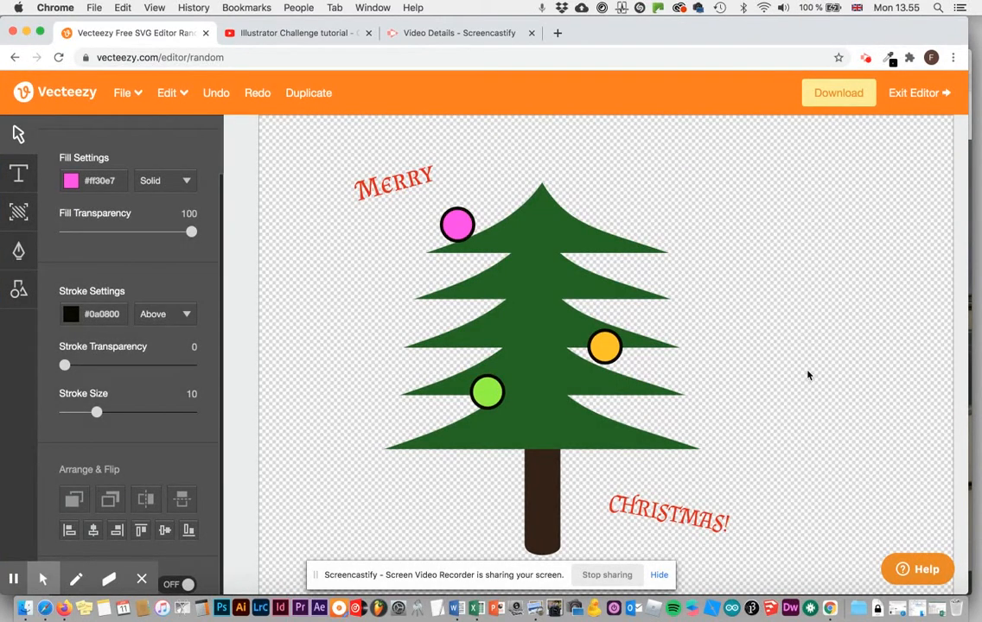
pyautogui.hscroll(1, 808, 375)
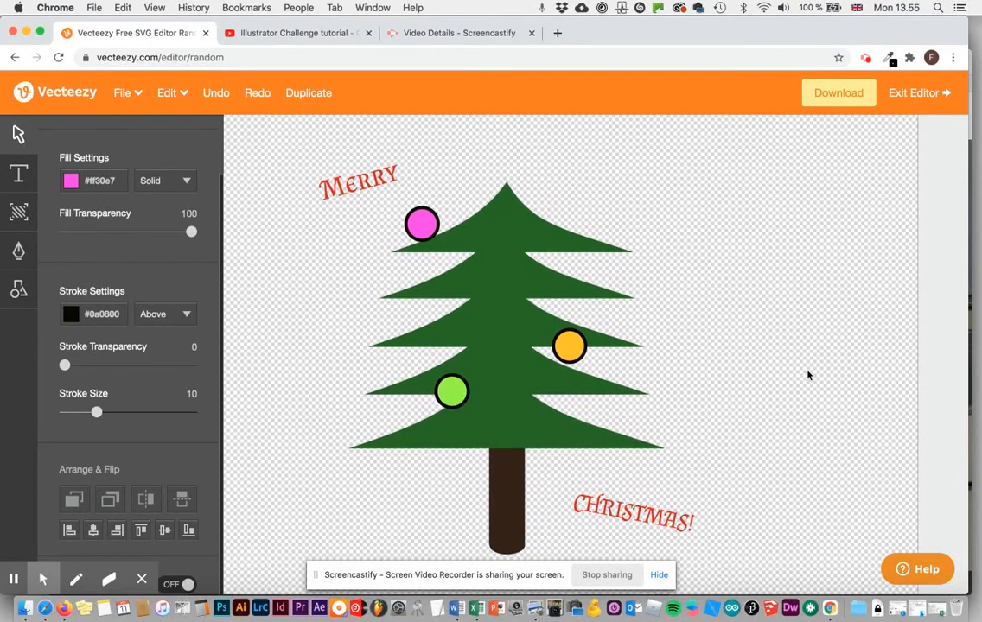
pyautogui.hscroll(-1, 808, 375)
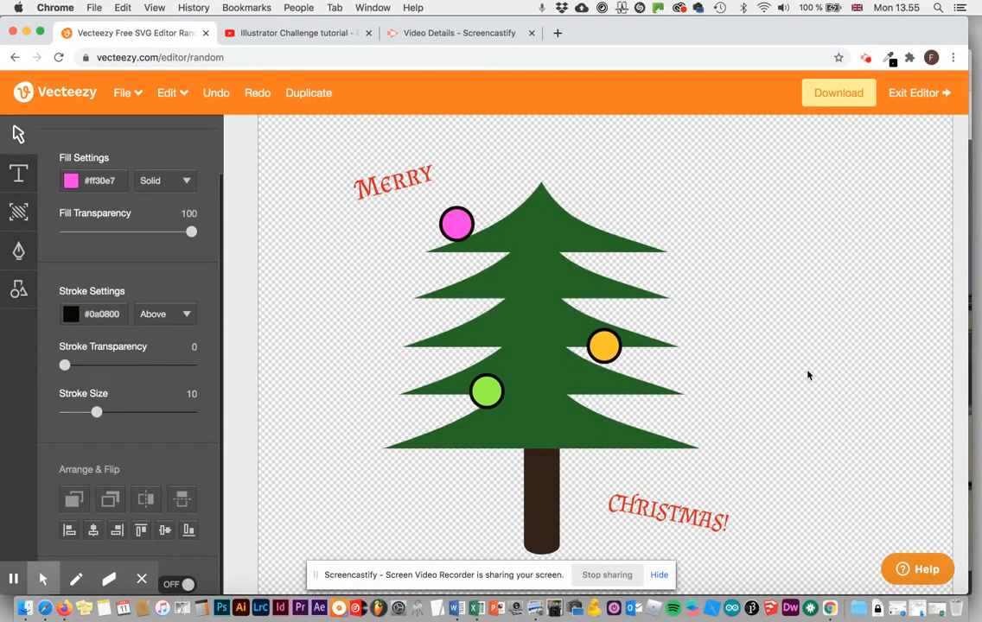
# Download the card as a PNG and open the downloaded file Untitled.png.
pyautogui.click(123, 91)
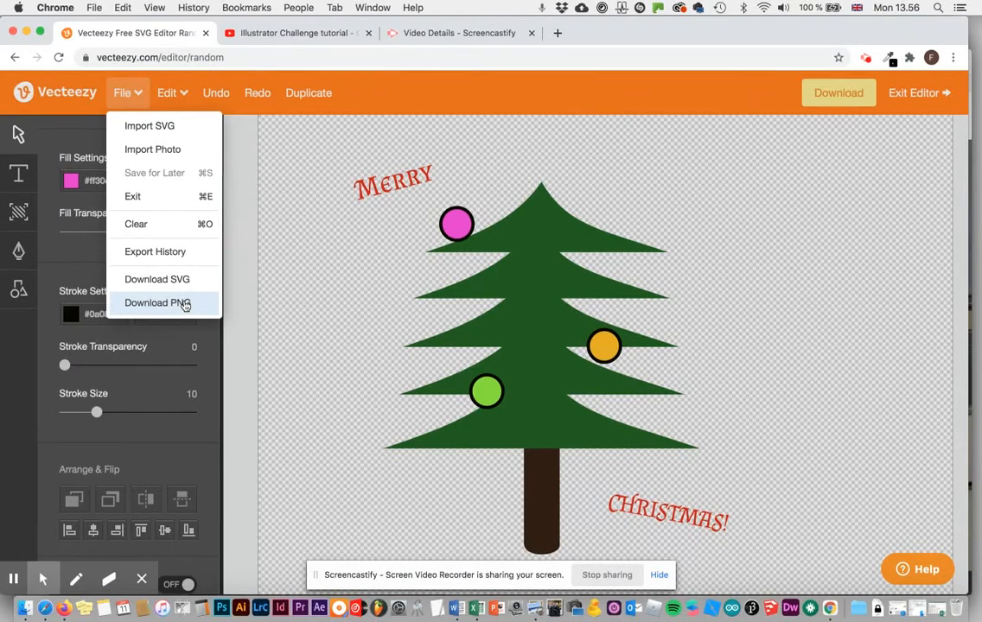
pyautogui.click(158, 302)
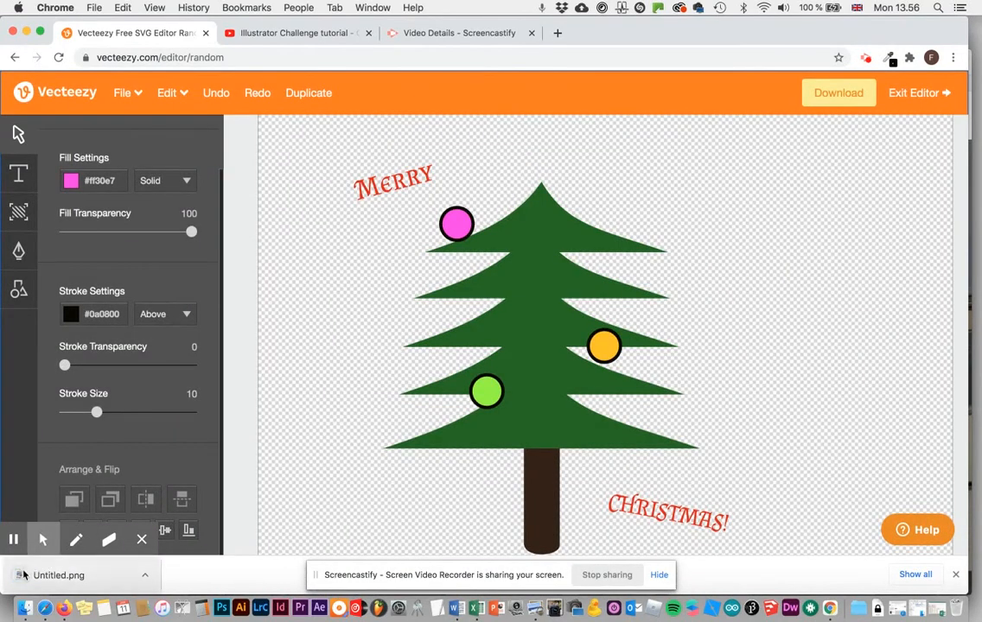
pyautogui.click(26, 573)
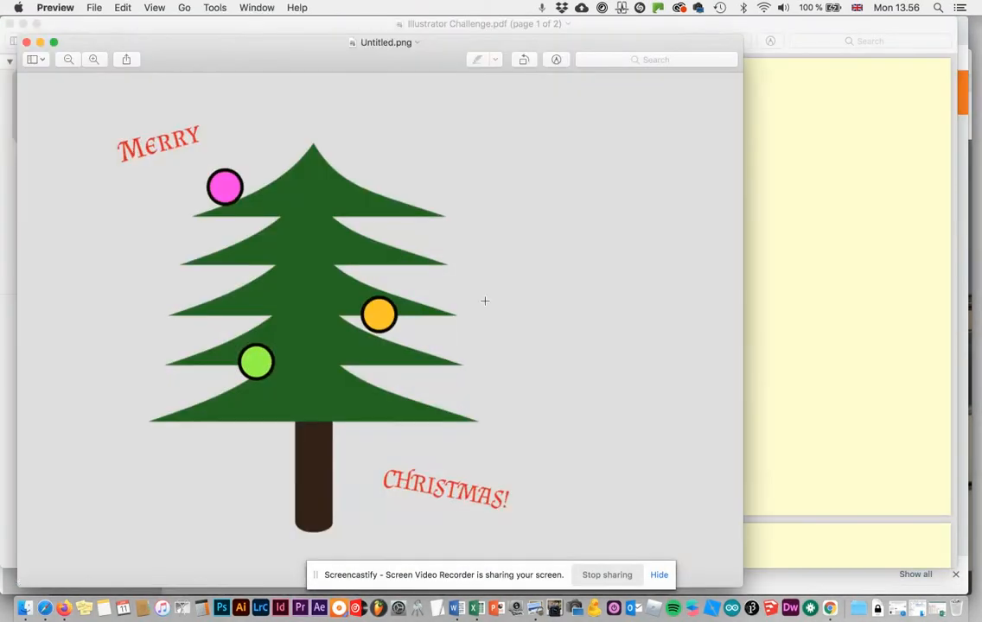
# Move and shrink the Untitled.png preview to compare it with the template in Illustrator Challenge.pdf, and return to the Vecteezy editor.
pyautogui.moveTo(295, 63); pyautogui.dragTo(362, 6)
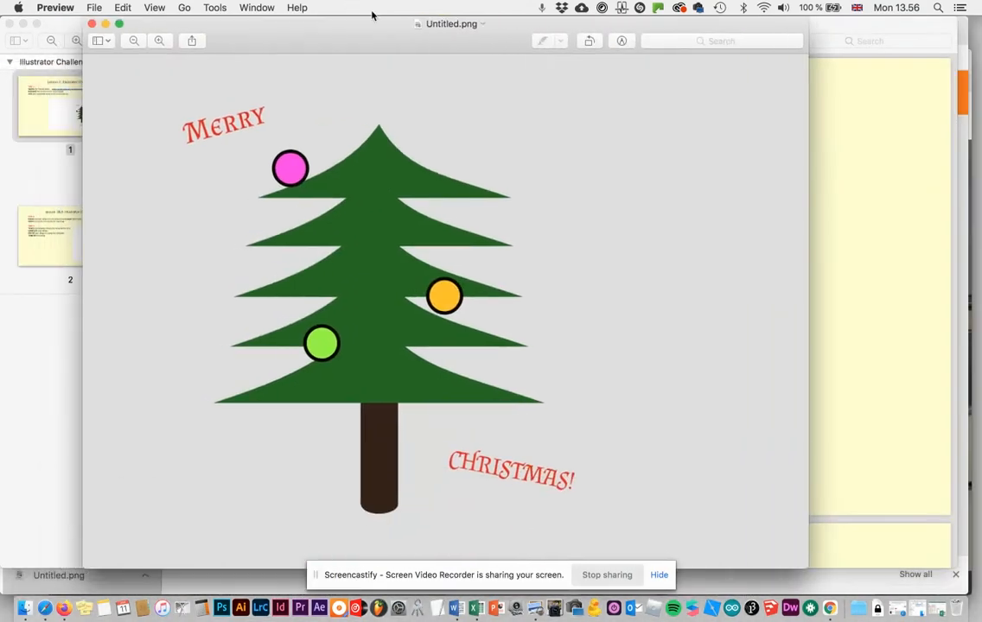
pyautogui.moveTo(805, 566); pyautogui.dragTo(405, 526)
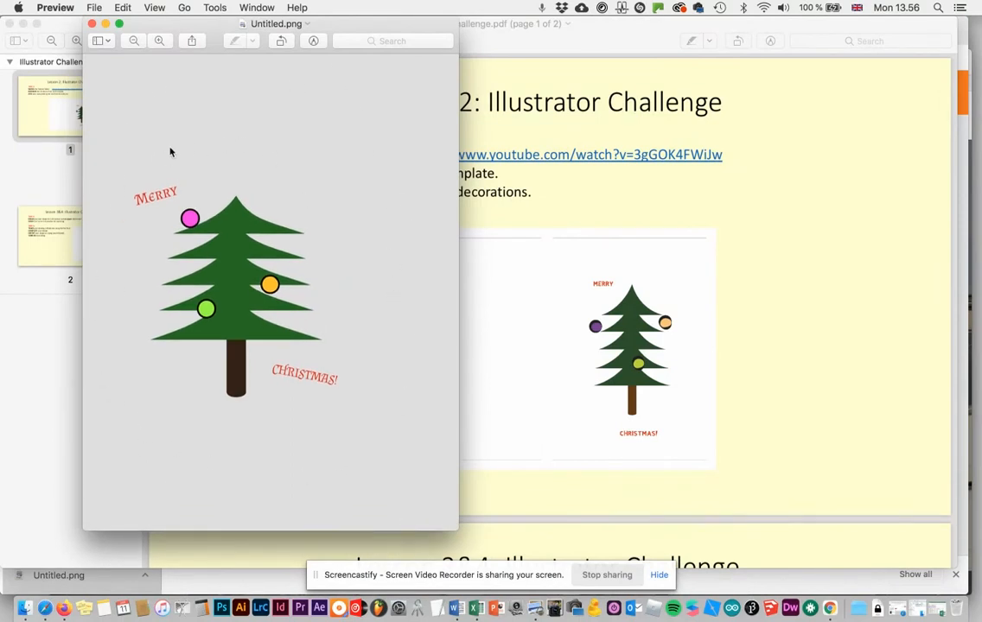
pyautogui.click(44, 607)
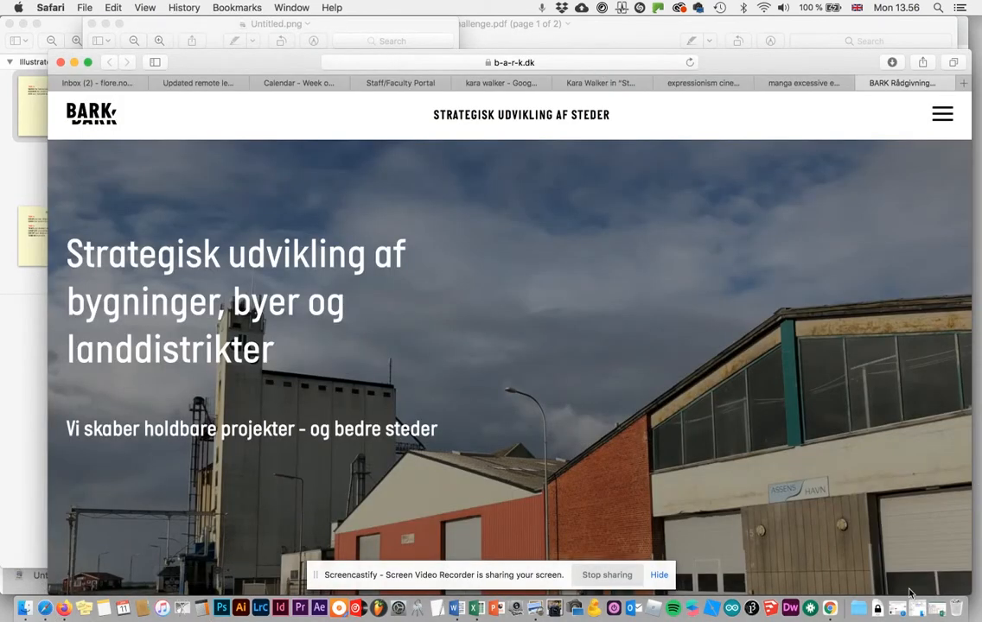
pyautogui.click(830, 608)
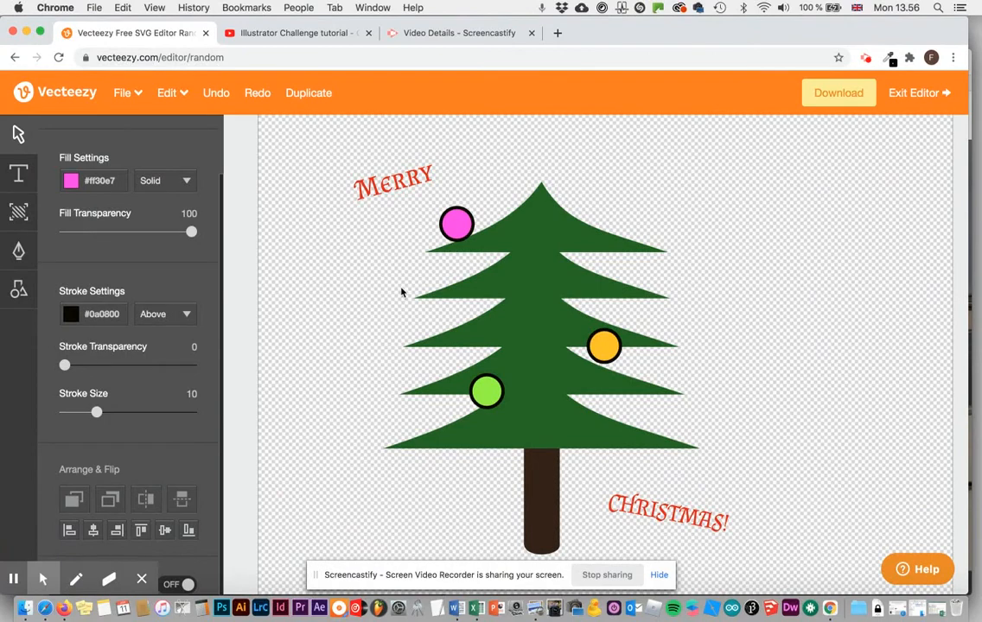
# Give the card background a solid yellow fill, #ffe45c, with the fill transparency value at 100.
pyautogui.scroll(-5, 767, 236)
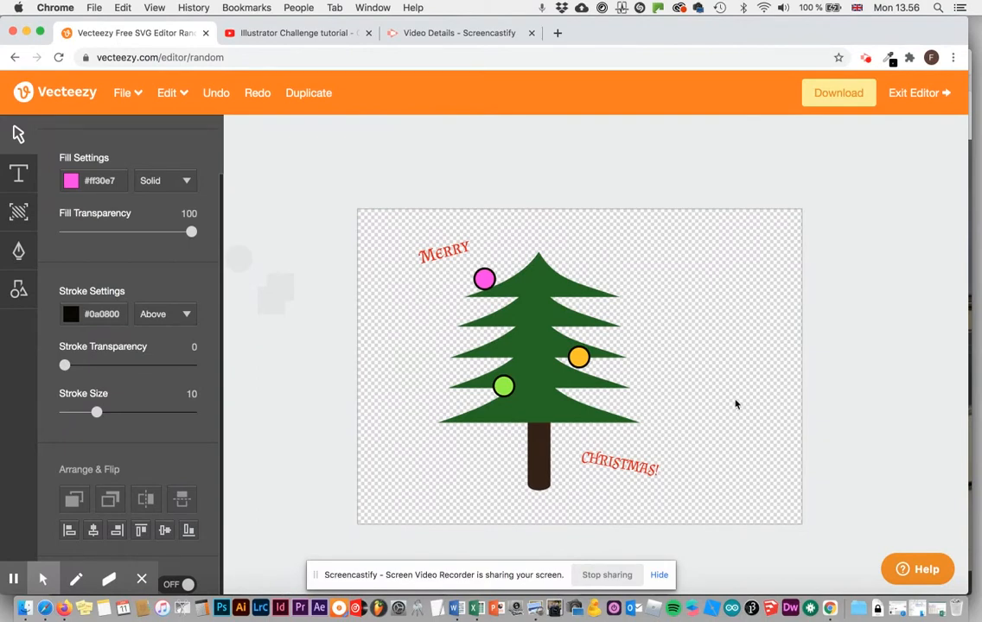
pyautogui.click(22, 213)
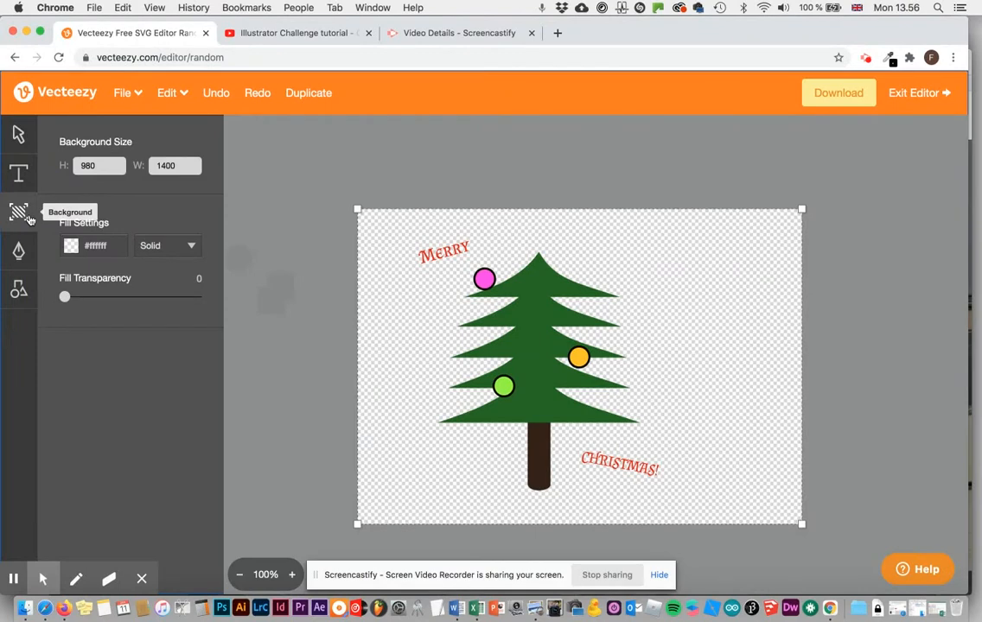
pyautogui.click(71, 245)
pyautogui.click(117, 278)
pyautogui.moveTo(118, 278)
pyautogui.mouseDown()
pyautogui.moveTo(104, 275)
pyautogui.moveTo(133, 268)
pyautogui.moveTo(114, 266)
pyautogui.moveTo(99, 282)
pyautogui.mouseUp()
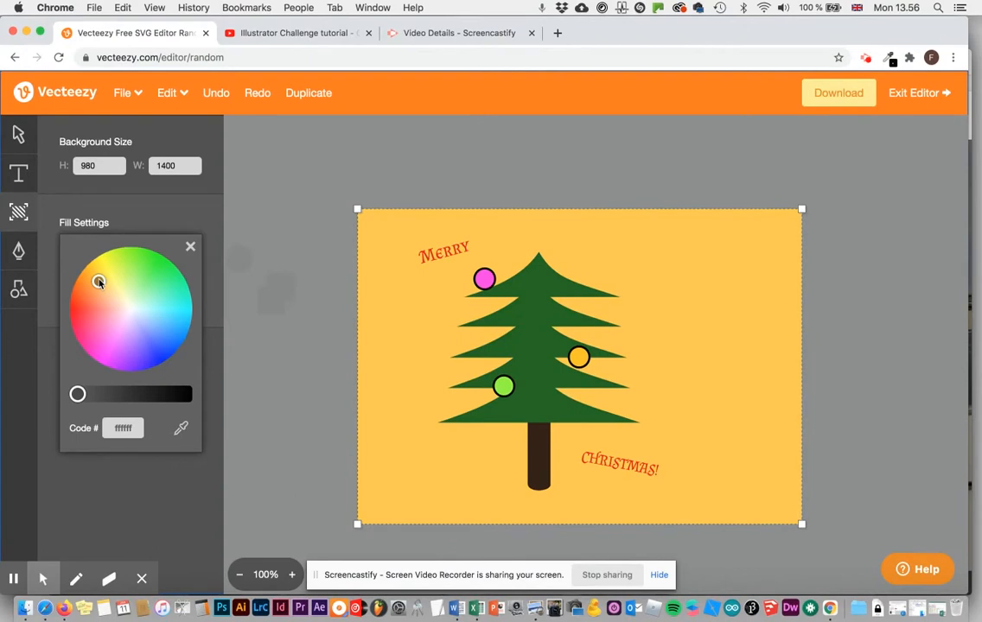
pyautogui.moveTo(99, 283); pyautogui.dragTo(107, 282)
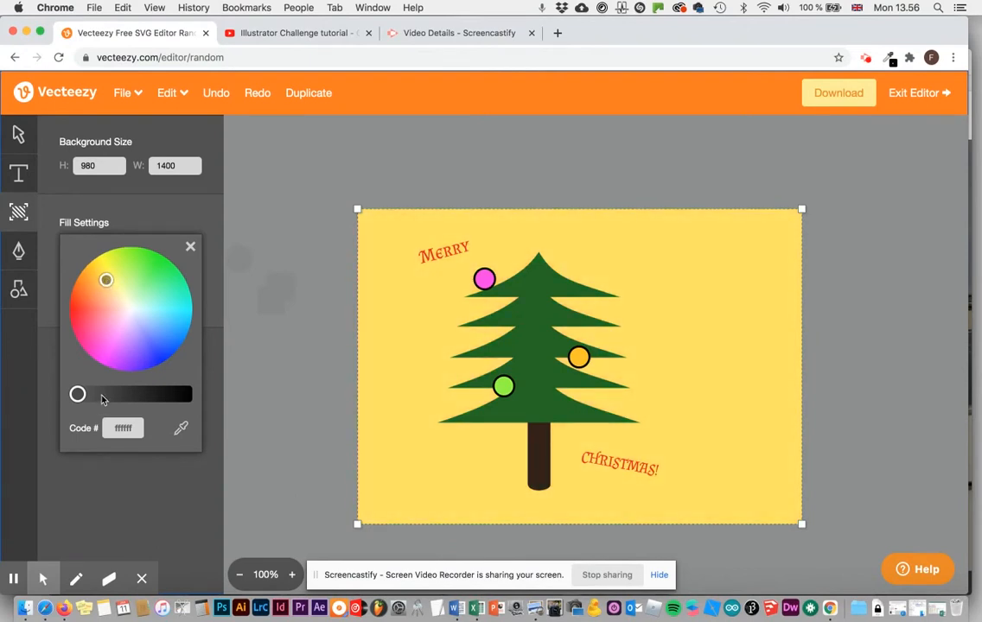
pyautogui.click(191, 247)
pyautogui.moveTo(196, 296); pyautogui.dragTo(159, 300)
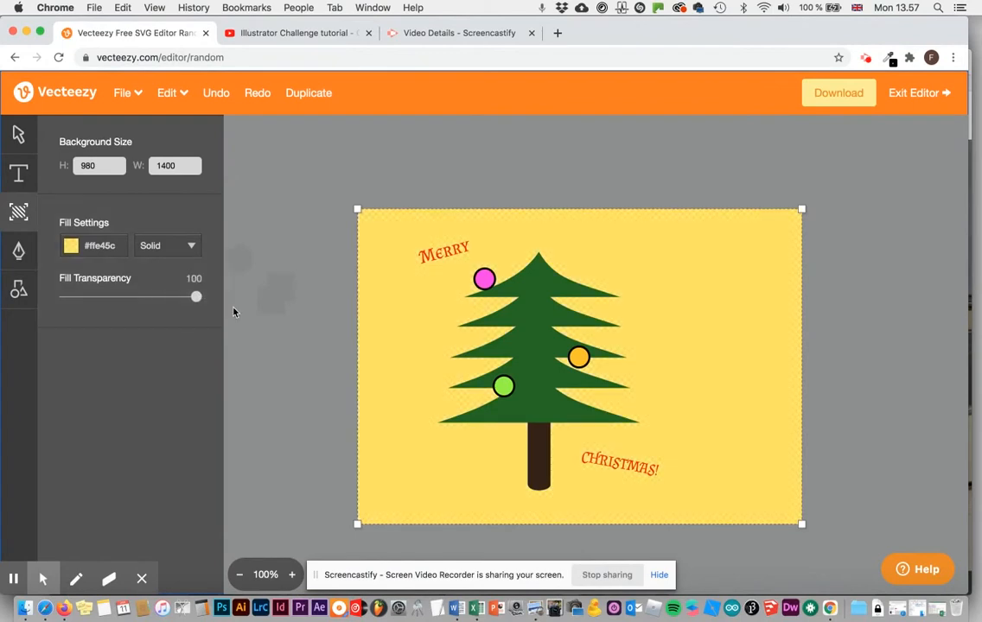
pyautogui.click(18, 134)
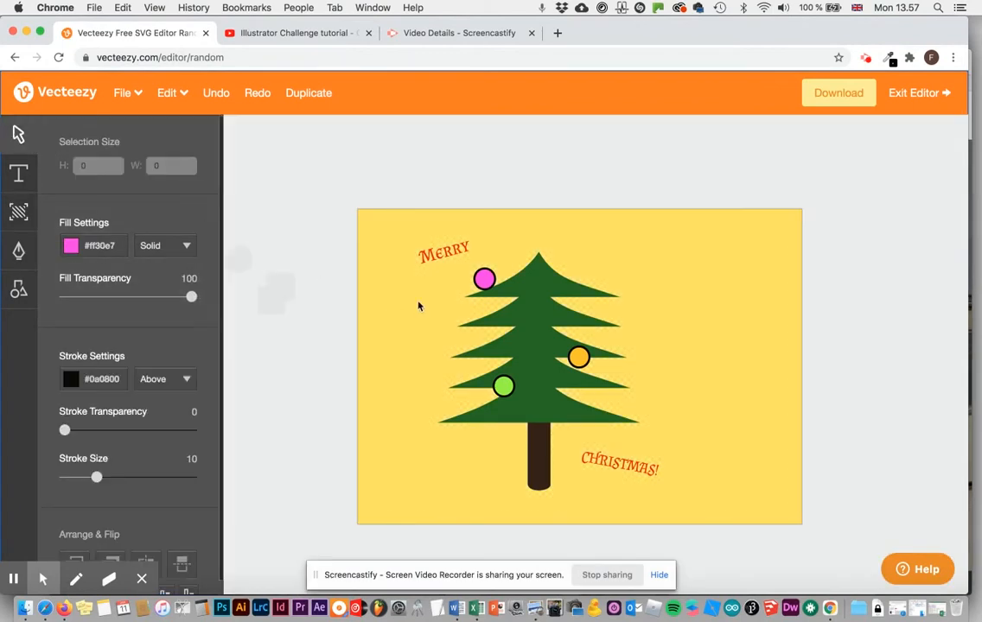
pyautogui.click(457, 250)
pyautogui.keyDown('shift'); pyautogui.click(488, 285); pyautogui.keyUp('shift')
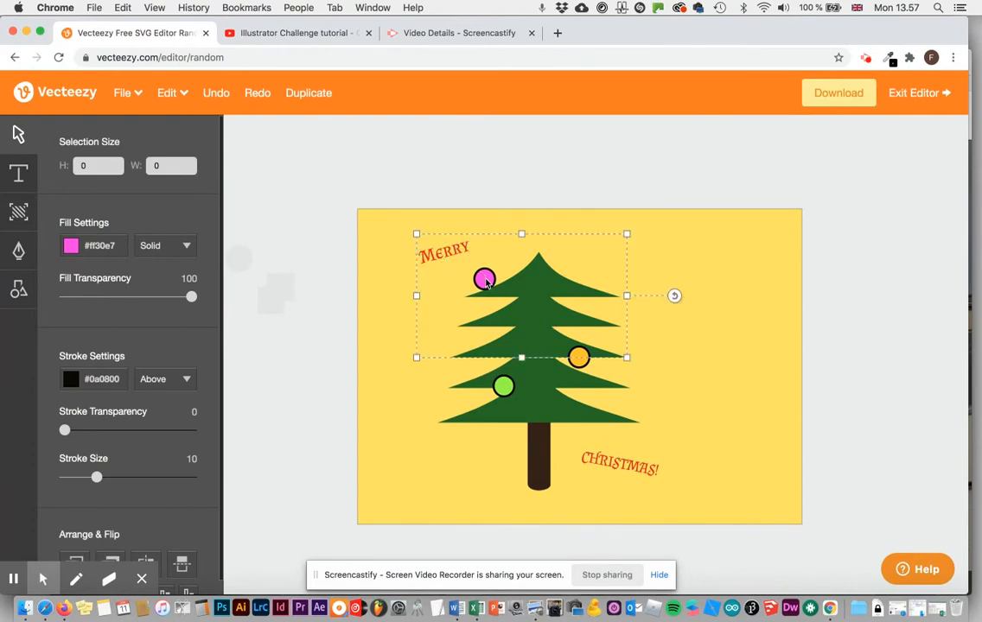
pyautogui.keyDown('shift'); pyautogui.click(579, 359); pyautogui.keyUp('shift')
pyautogui.keyDown('shift'); pyautogui.click(504, 385); pyautogui.keyUp('shift')
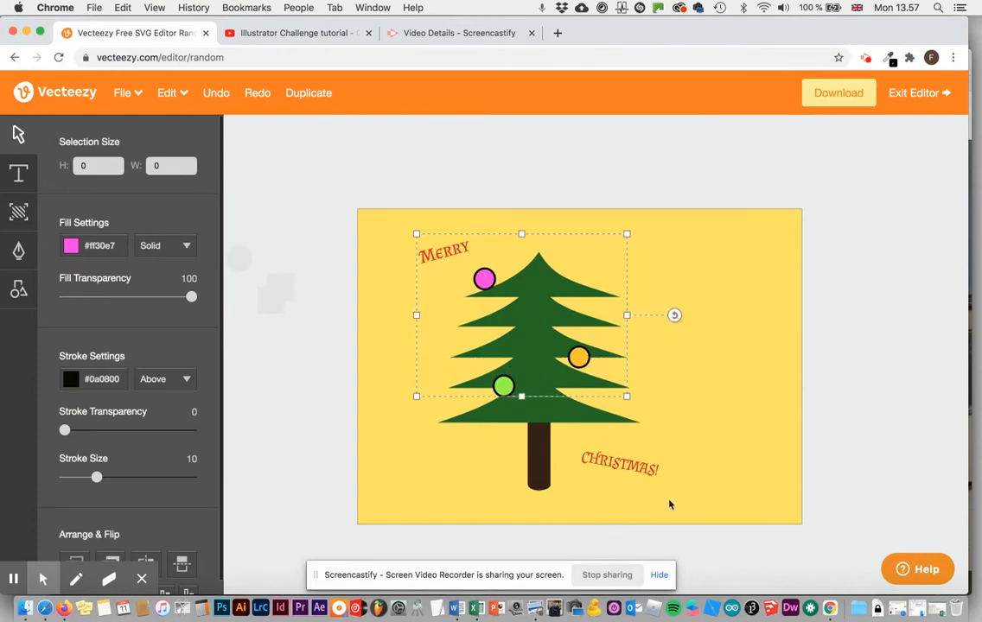
# Select the whole tree with its baubles and both texts, and move them together to the centre of the card.
pyautogui.moveTo(691, 506); pyautogui.dragTo(381, 218)
pyautogui.moveTo(536, 313); pyautogui.dragTo(578, 317)
pyautogui.click(539, 188)
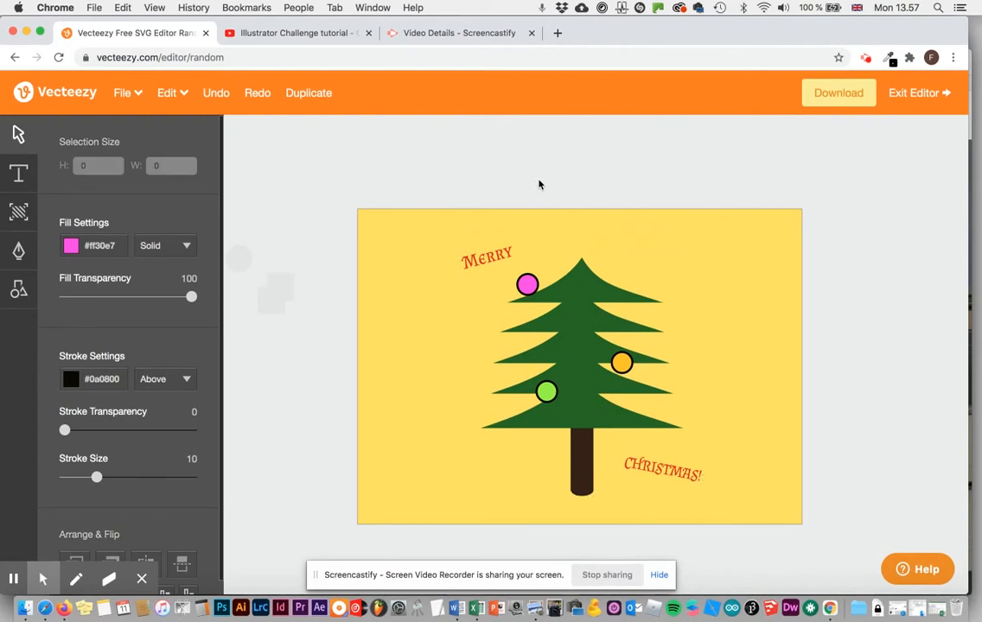
# Download the card with its background as a PNG, open it for checking, and close both card image previews.
pyautogui.click(125, 92)
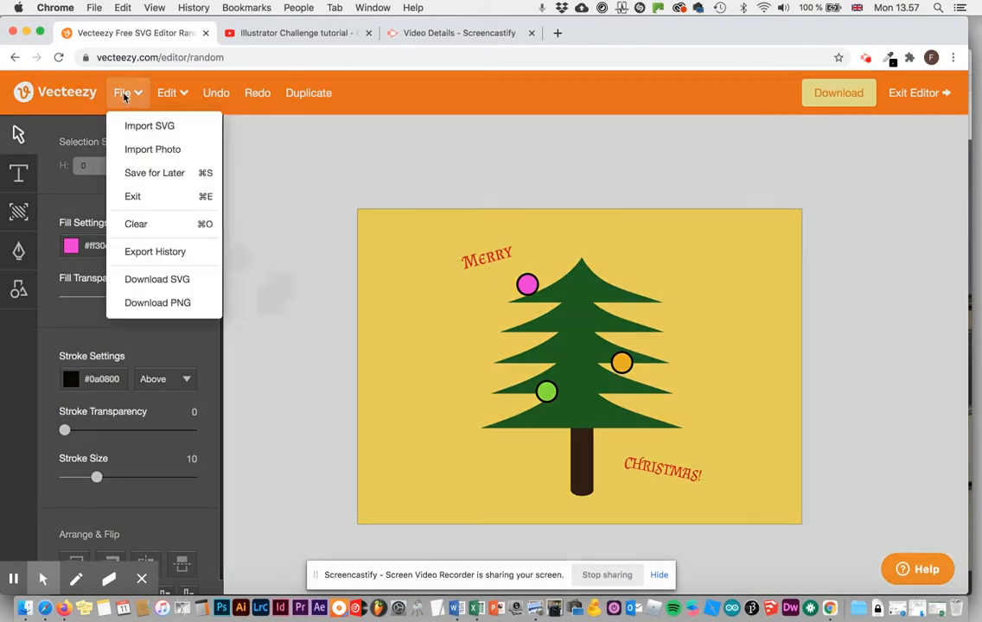
pyautogui.click(144, 302)
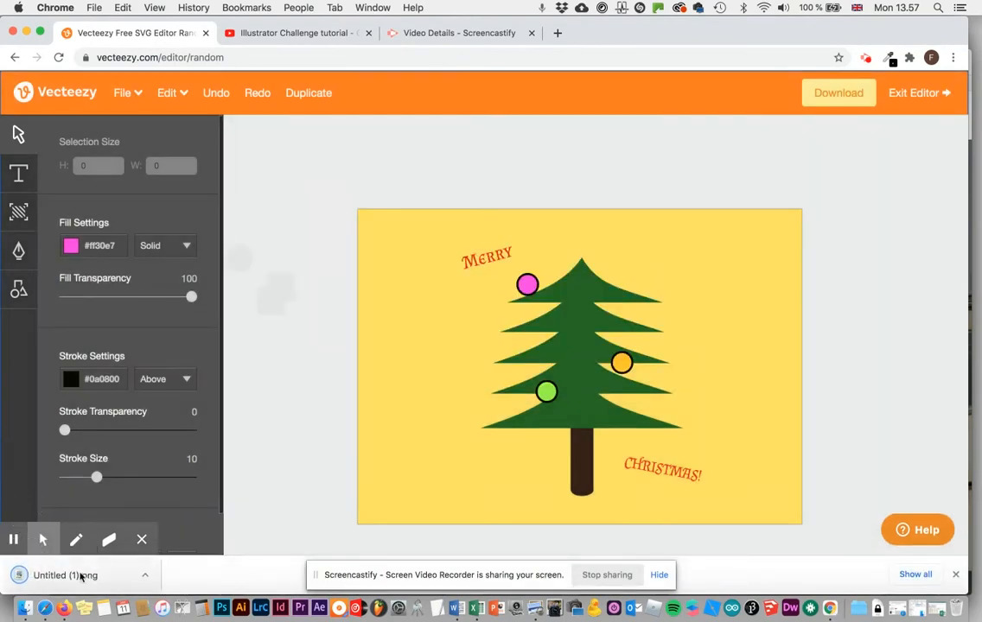
pyautogui.click(81, 576)
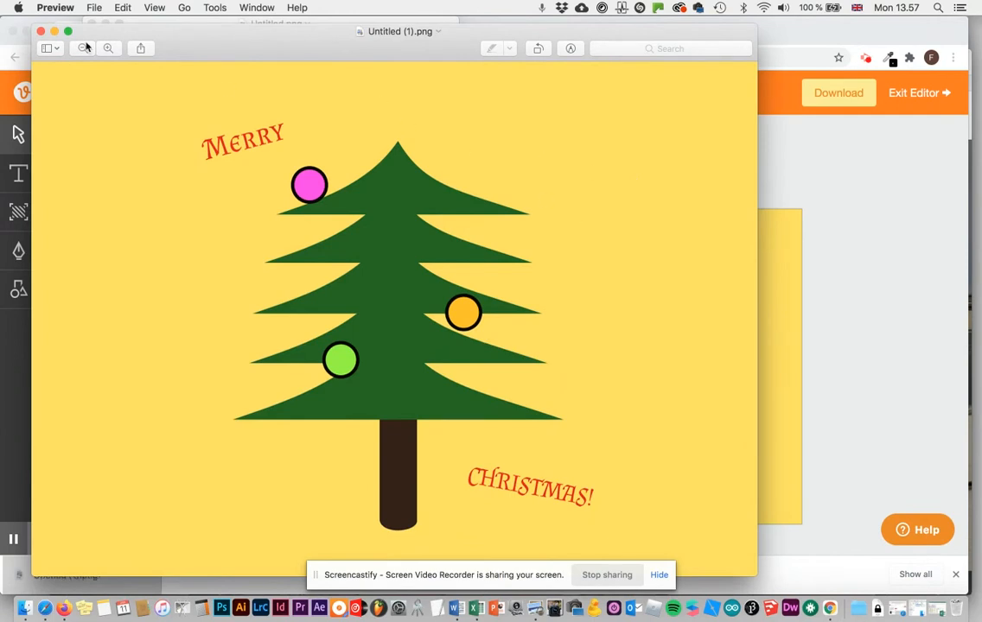
pyautogui.click(41, 33)
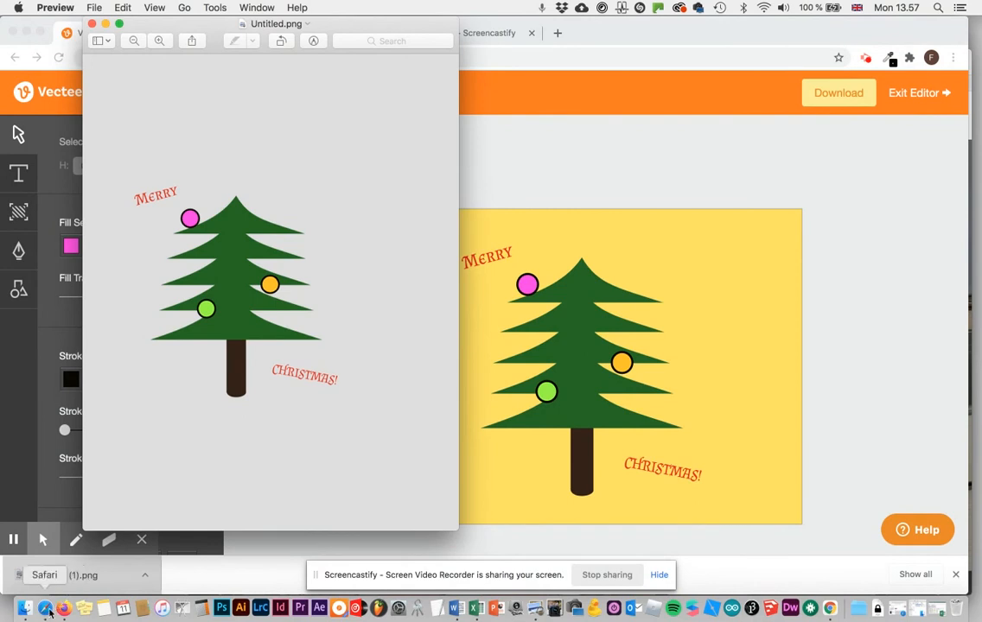
pyautogui.click(93, 25)
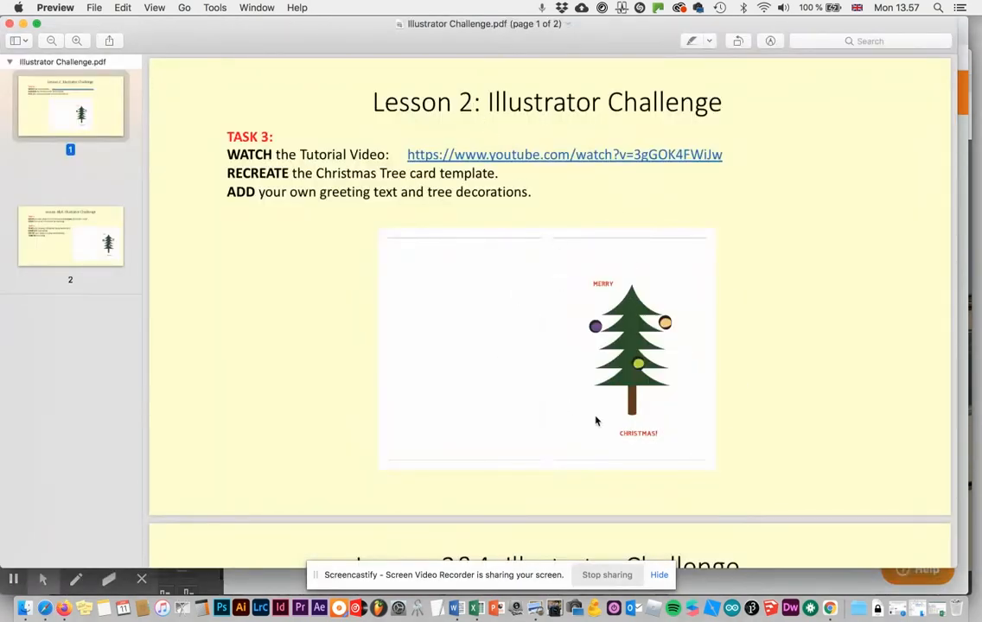